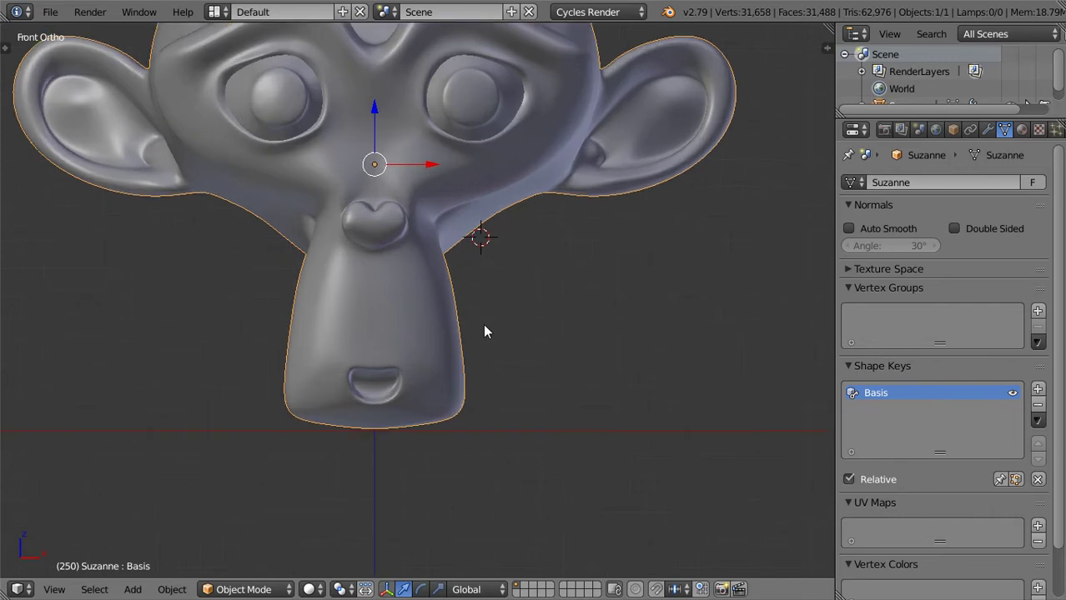
Examine the monkey head at an angle and from the front, ending with a close view of its mouth
mouse_move(436, 347)
middle_down()
mouse_move(332, 354)
mouse_move(483, 336)
mouse_move(425, 335)
middle_up()
key(KP_Decimal)
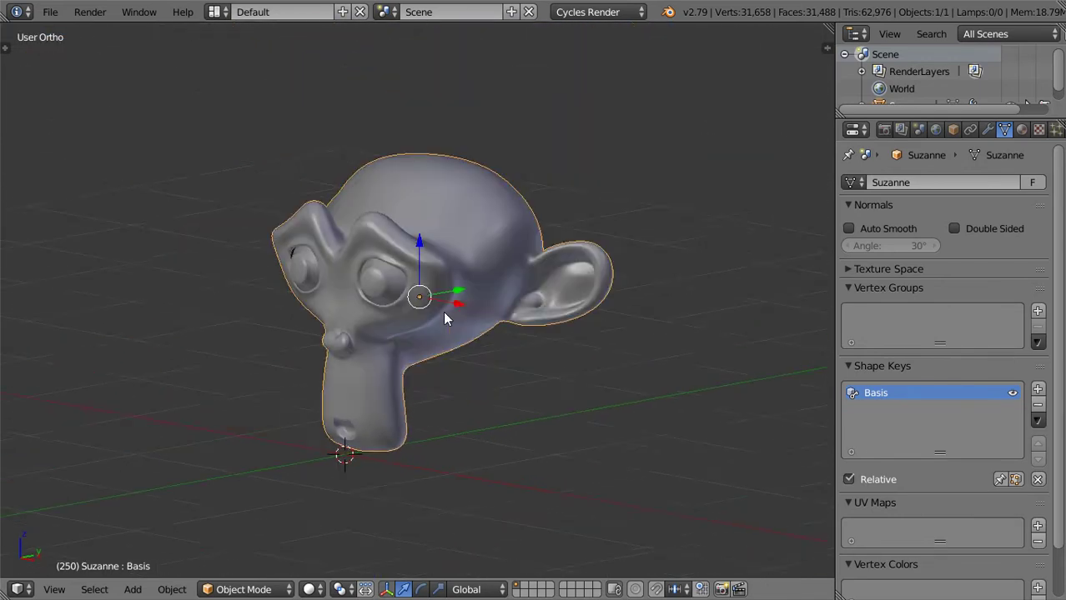
scroll(357, 346, up, 4)
shift+scroll(345, 297, down, 3)
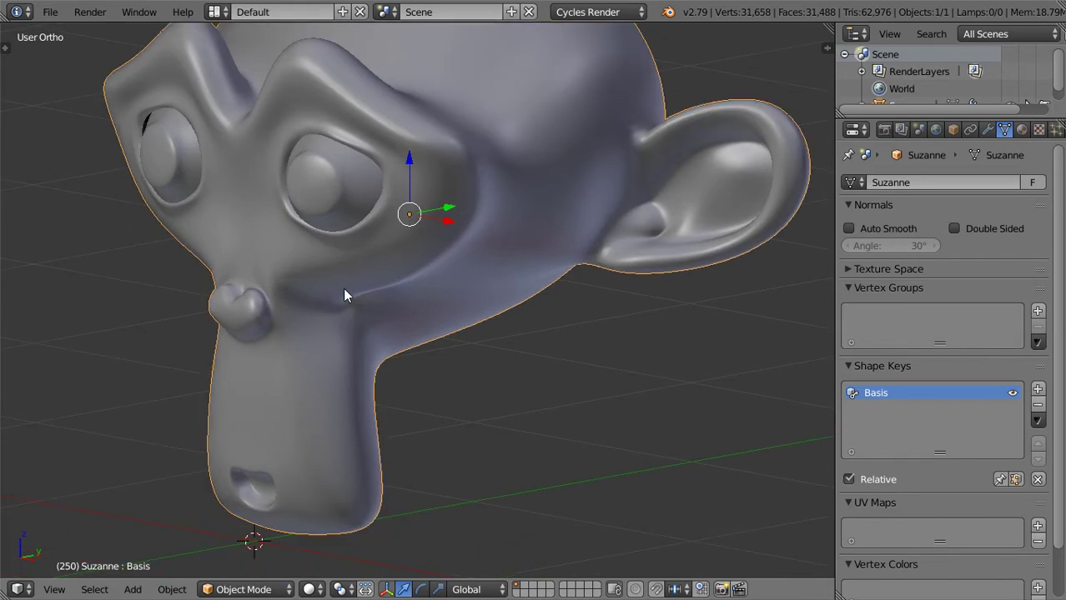
key(shift+a)
mouse_move(345, 296)
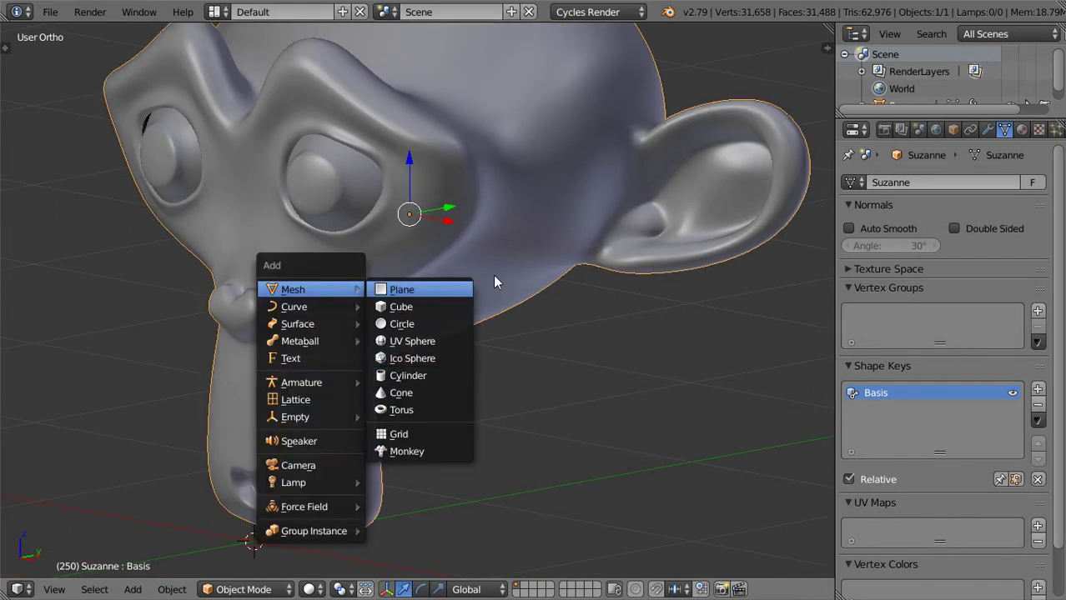
key(KP_1)
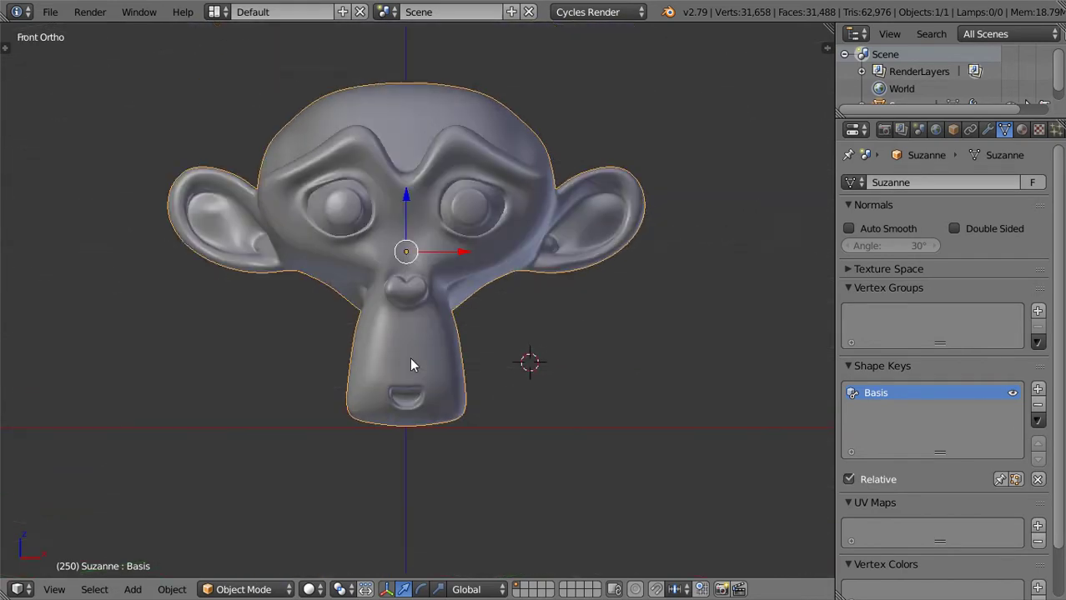
key(KP_8)
key(KP_2)
scroll(414, 371, up, 6)
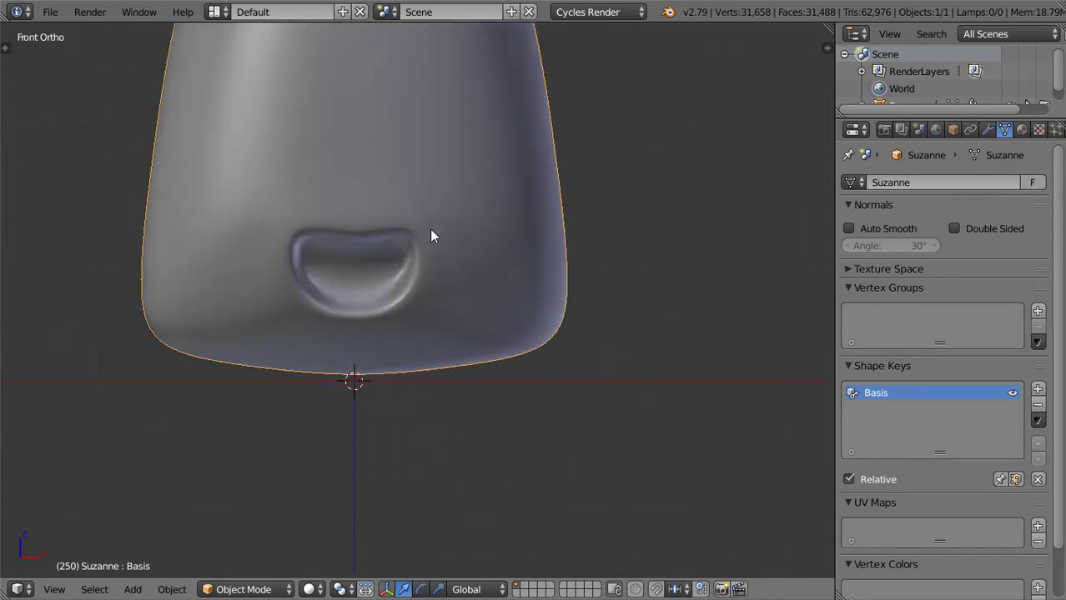
shift+middle_drag(431, 234, 564, 347)
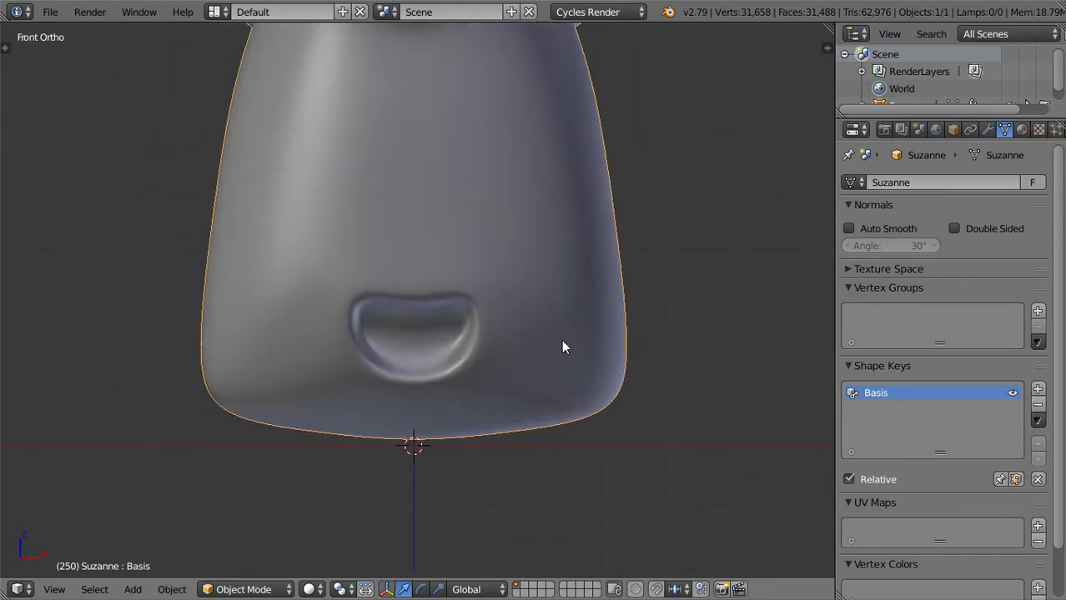
Add four new shape keys after Basis on the Suzanne mesh
click(1038, 389)
click(1038, 388)
click(1037, 389)
click(1037, 388)
Rename shape key Key 1 as mouth_up and Key 2 as mouth_down
click(874, 411)
double_click(874, 410)
text(mou)
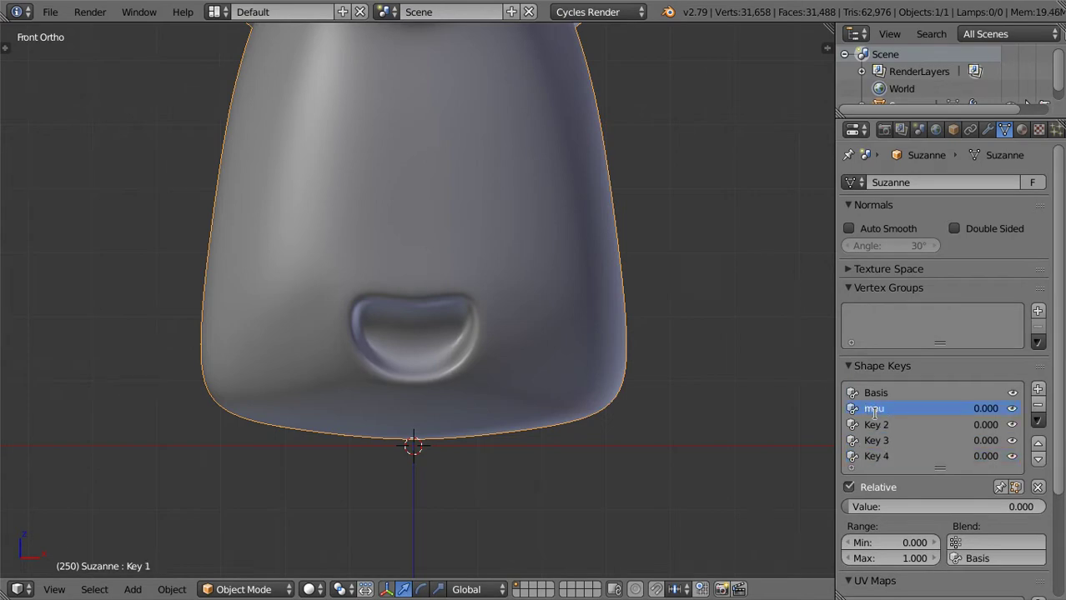
text(th_up)
key(Return)
click(877, 421)
double_click(877, 422)
text(mouth_do)
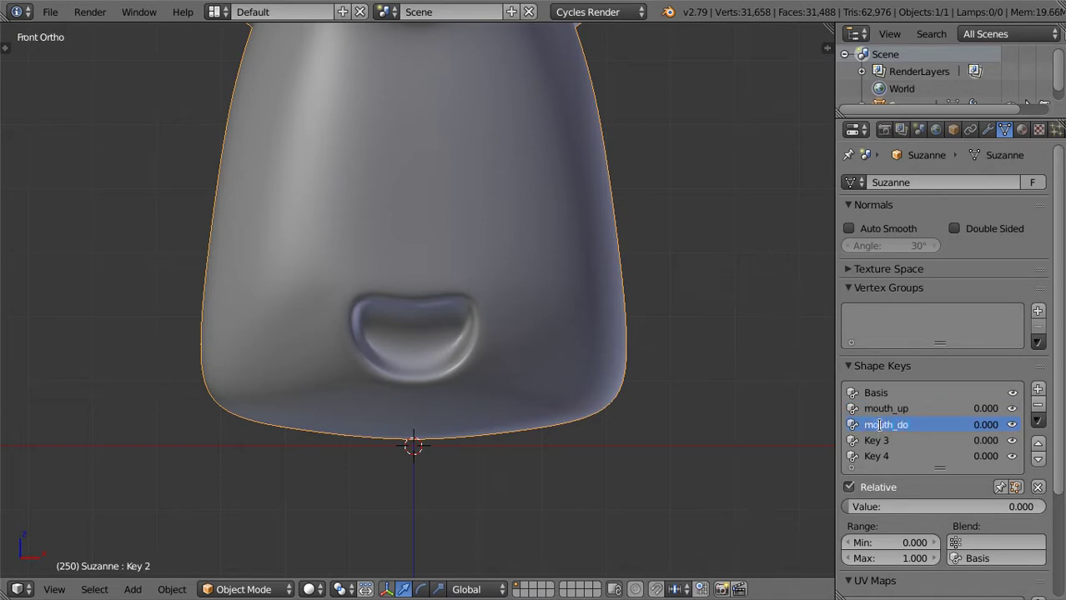
text(wn)
key(Return)
Rename shape key Key 3 as mouth_out and Key 4 as mouth_in
click(888, 440)
double_click(886, 440)
text(mouth_out)
click(890, 457)
double_click(887, 451)
text(mouth)
Open the mouth_up shape key in Edit Mode and turn off the display of the Subsurf modifier
click(889, 407)
scroll(452, 315, down, 3)
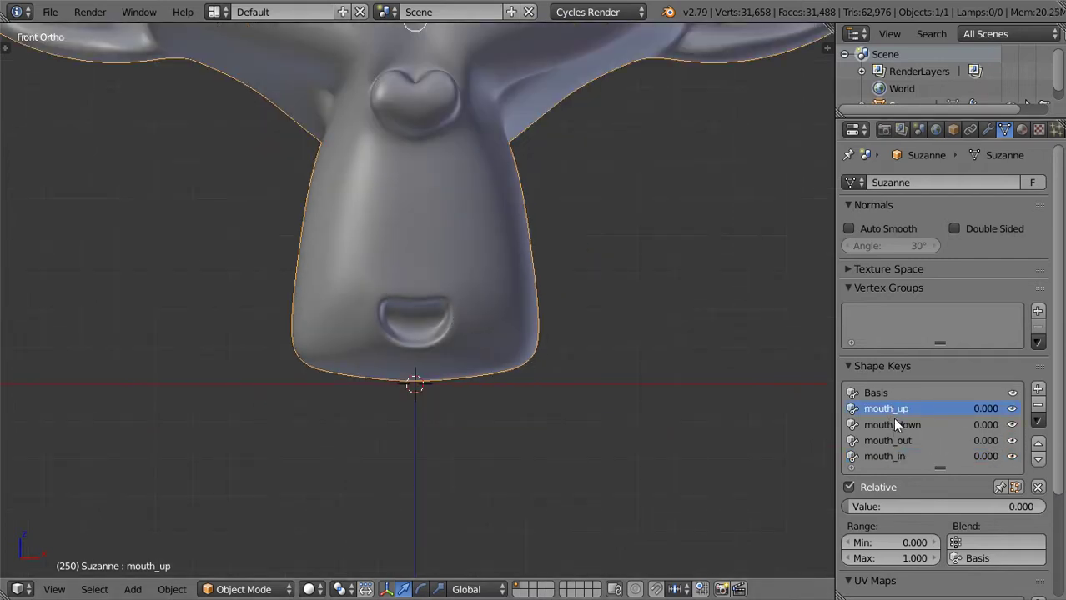
scroll(448, 293, up, 3)
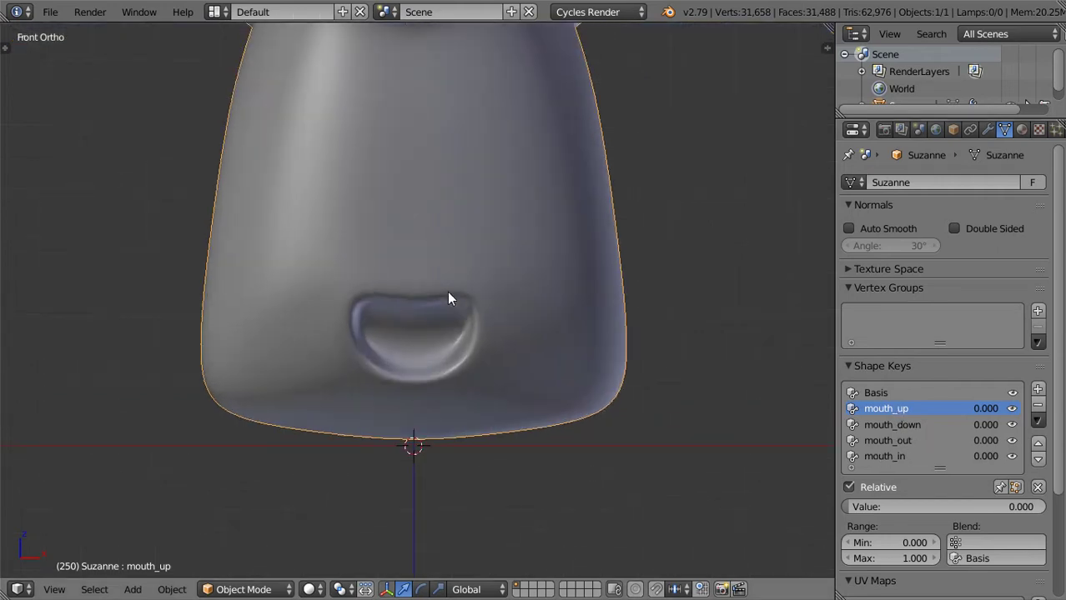
scroll(442, 334, up, 2)
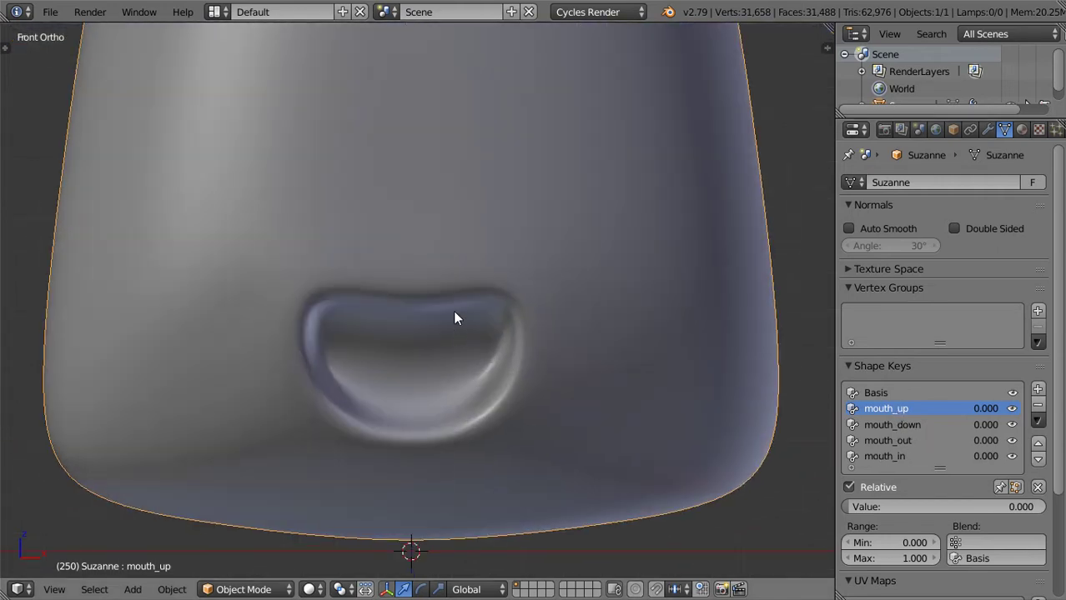
key(Tab)
scroll(434, 311, up, 1)
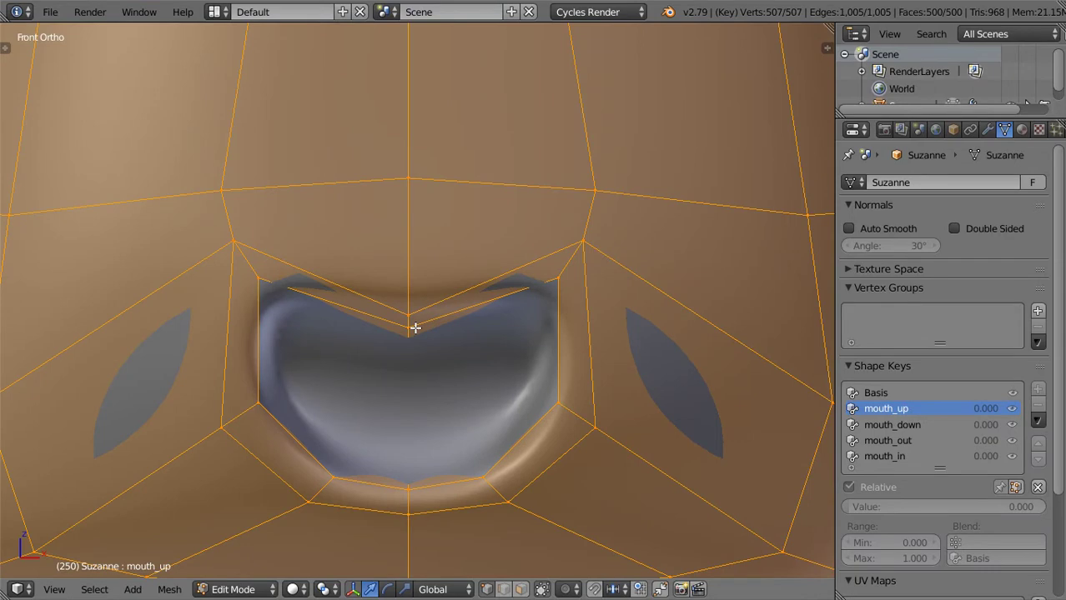
right_click(416, 328)
click(987, 129)
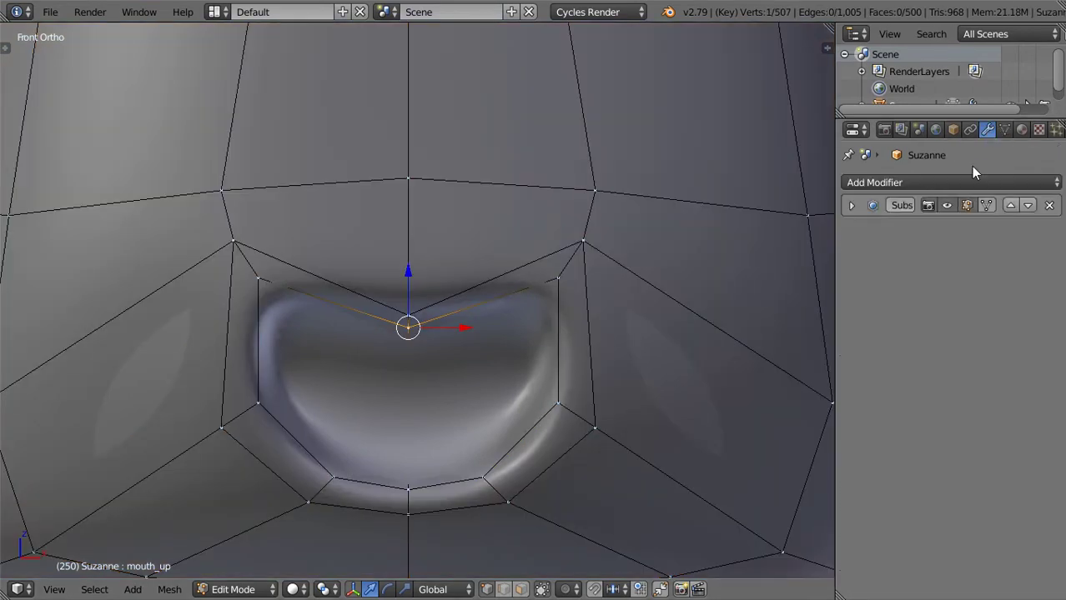
click(967, 205)
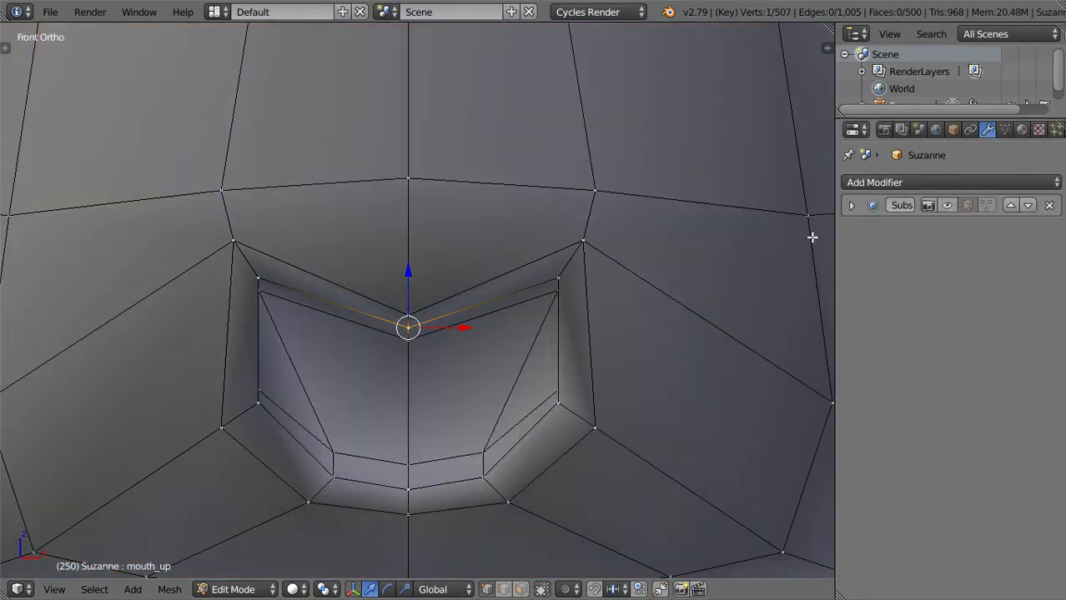
Enable proportional editing and move the upper lip's centre vertex upward with a proportional size of 0.20
key(o)
key(g)
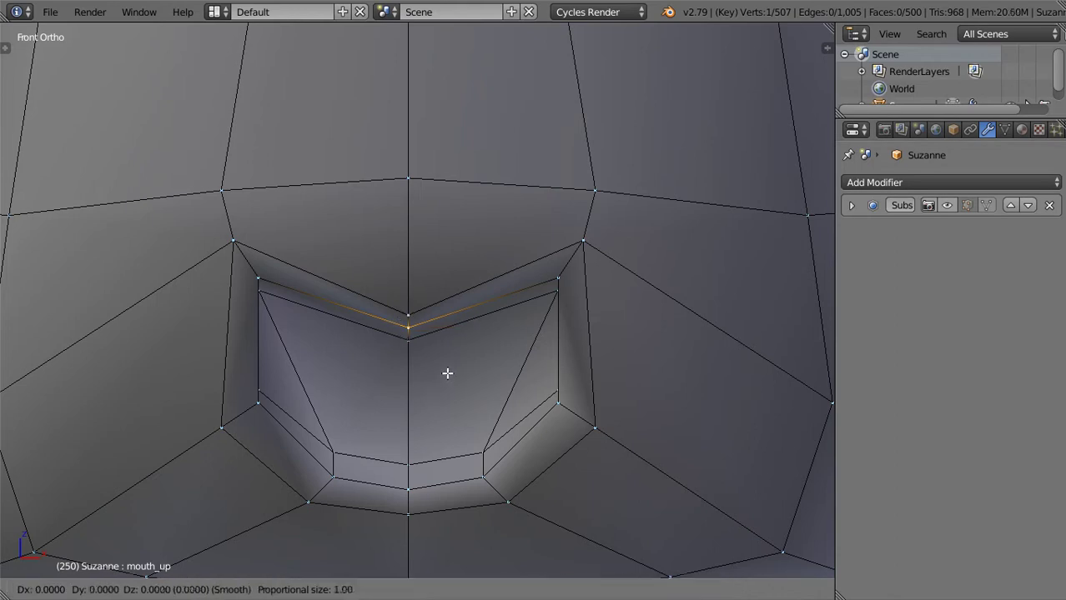
scroll(447, 372, up, 20)
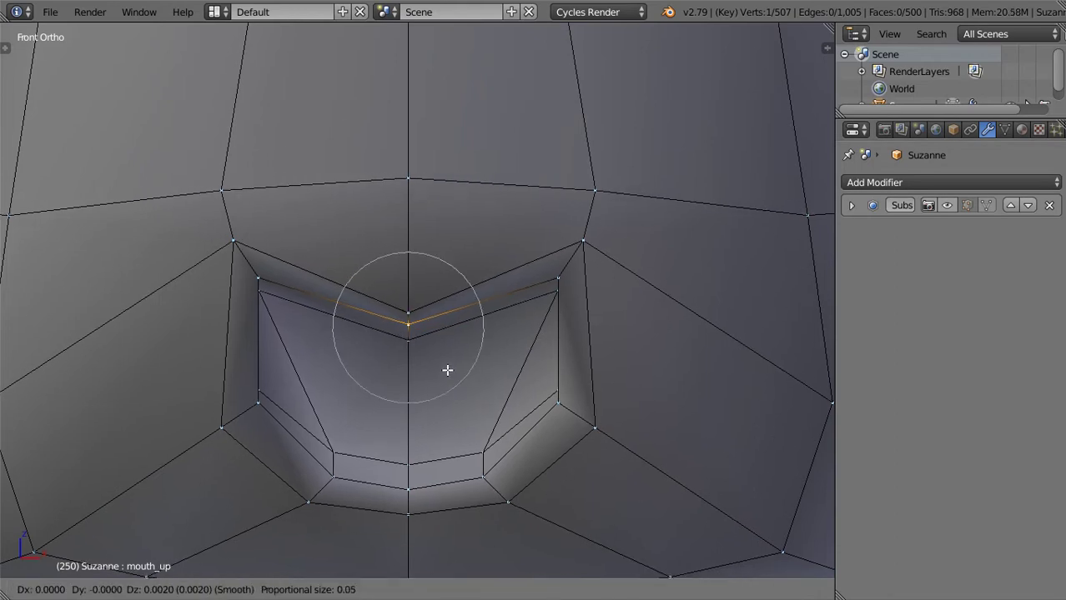
scroll(447, 359, down, 11)
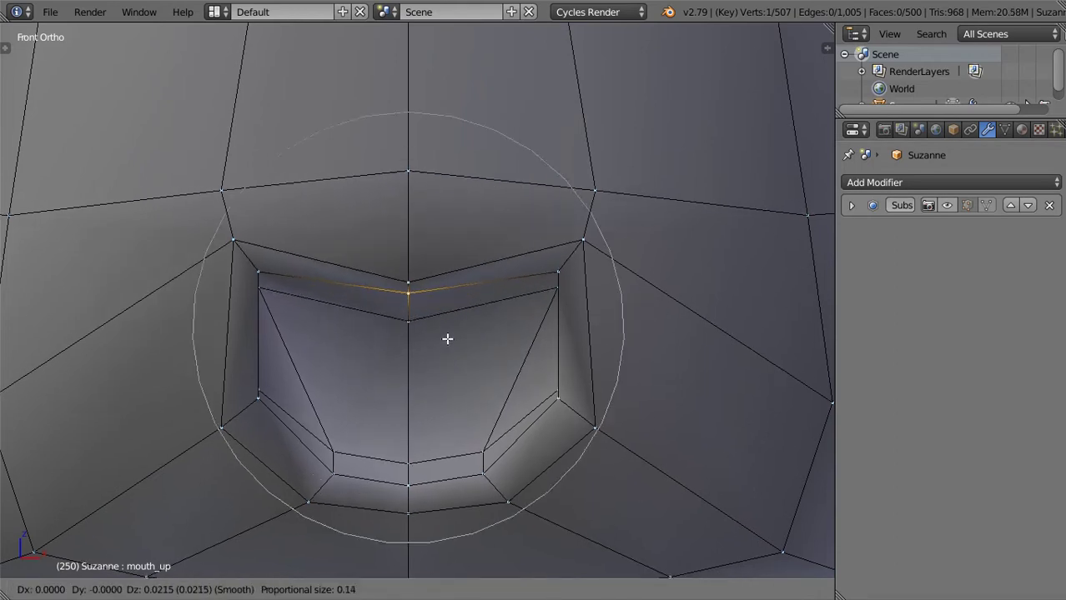
scroll(447, 308, down, 4)
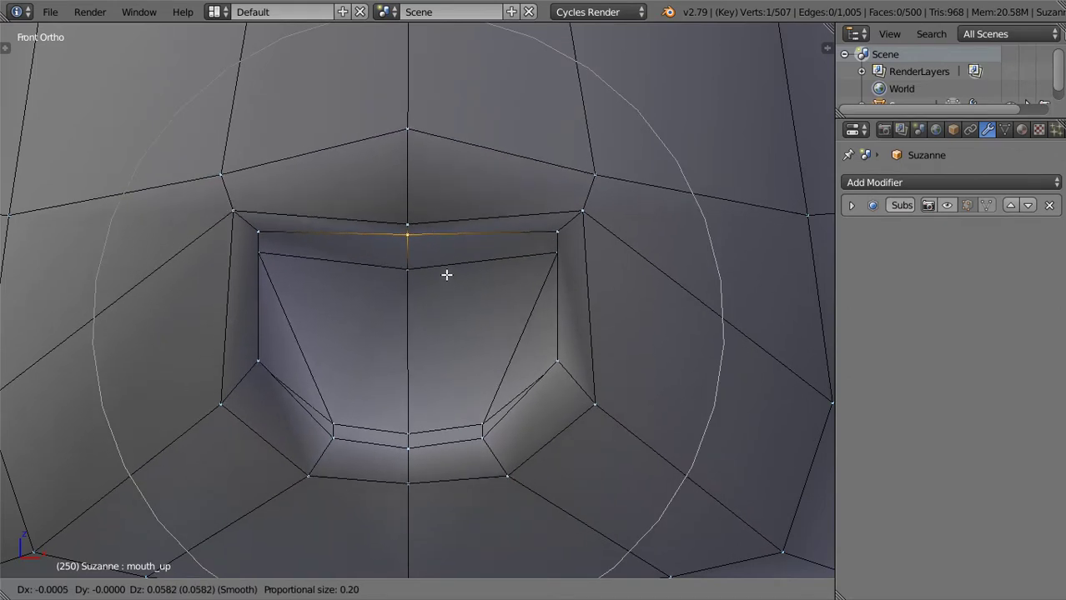
click(446, 228)
Scale the two outer vertices at the mouth's lower corners apart along X with a proportional size of 0.20
right_click(590, 385)
shift+right_click(223, 389)
key(s)
key(x)
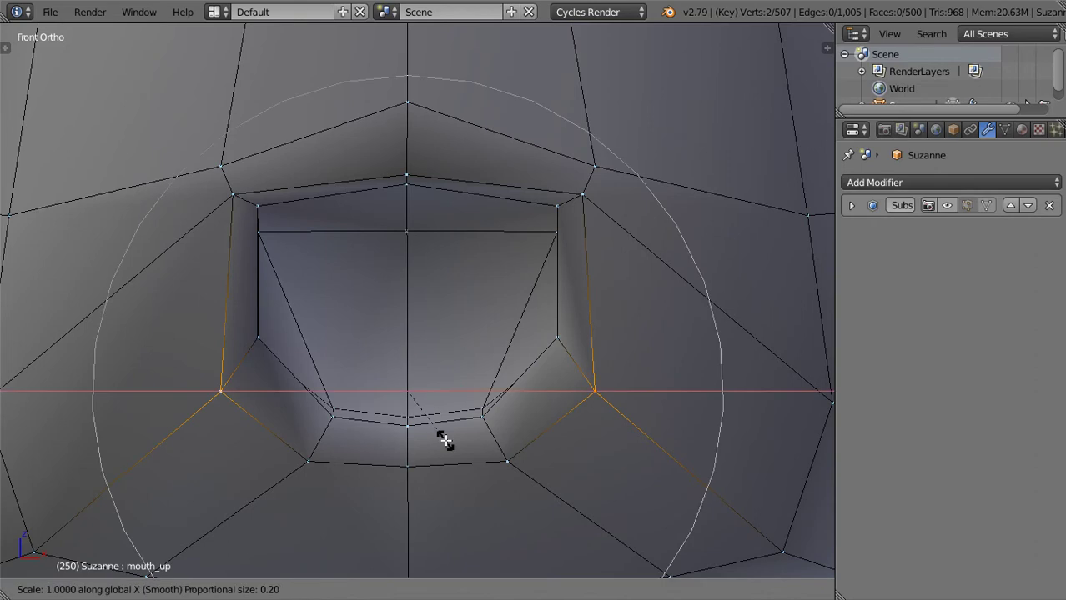
click(439, 445)
Raise the five upper-lip centre and corner vertices along Z with a proportional size of 0.15
right_click(409, 178)
shift+right_click(569, 196)
shift+right_click(586, 192)
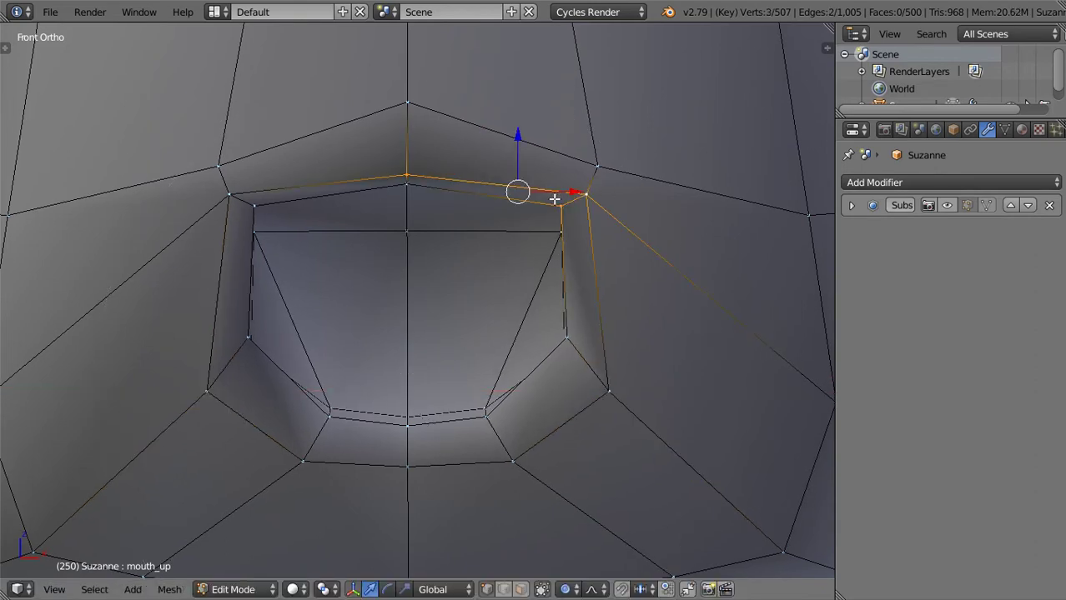
shift+right_click(254, 205)
shift+right_click(229, 194)
key(g)
key(z)
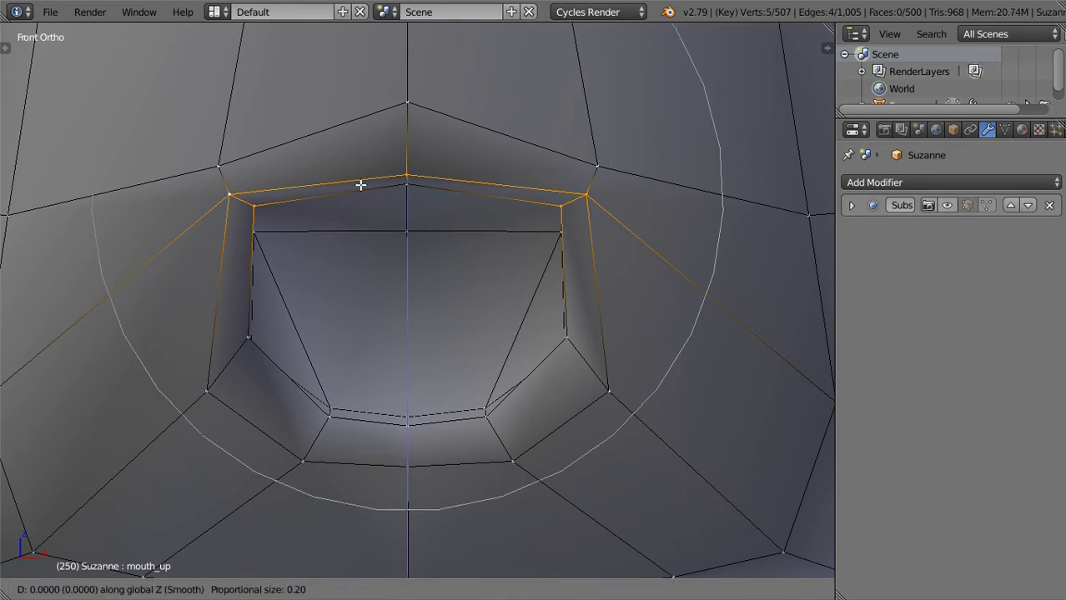
scroll(360, 167, up, 3)
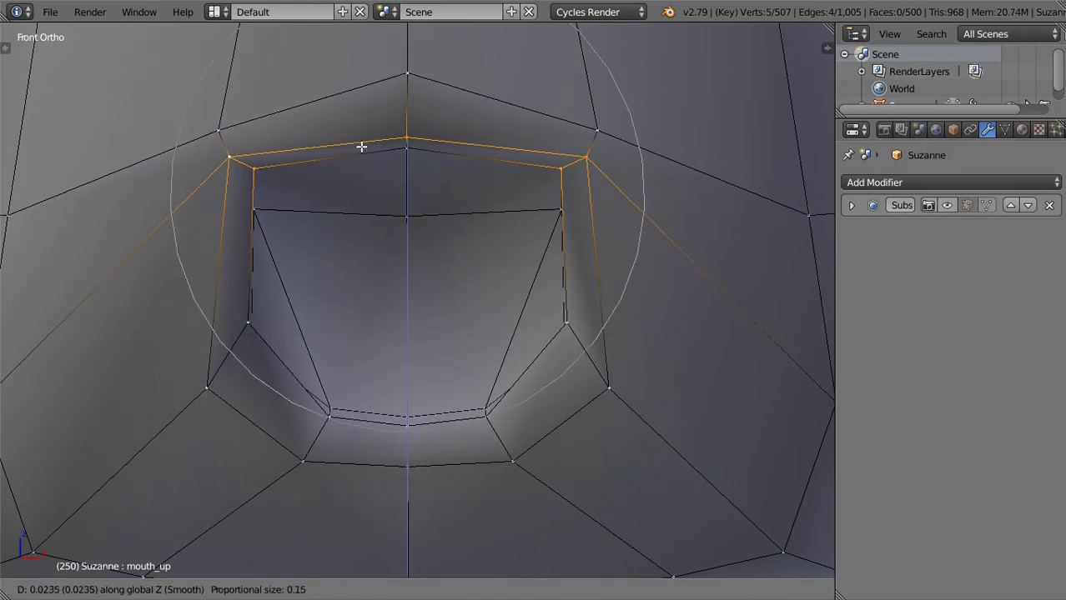
click(361, 138)
Move the lower lip's centre vertex down along Z and back up, using a proportional size of 0.10 for the downward move
right_click(406, 425)
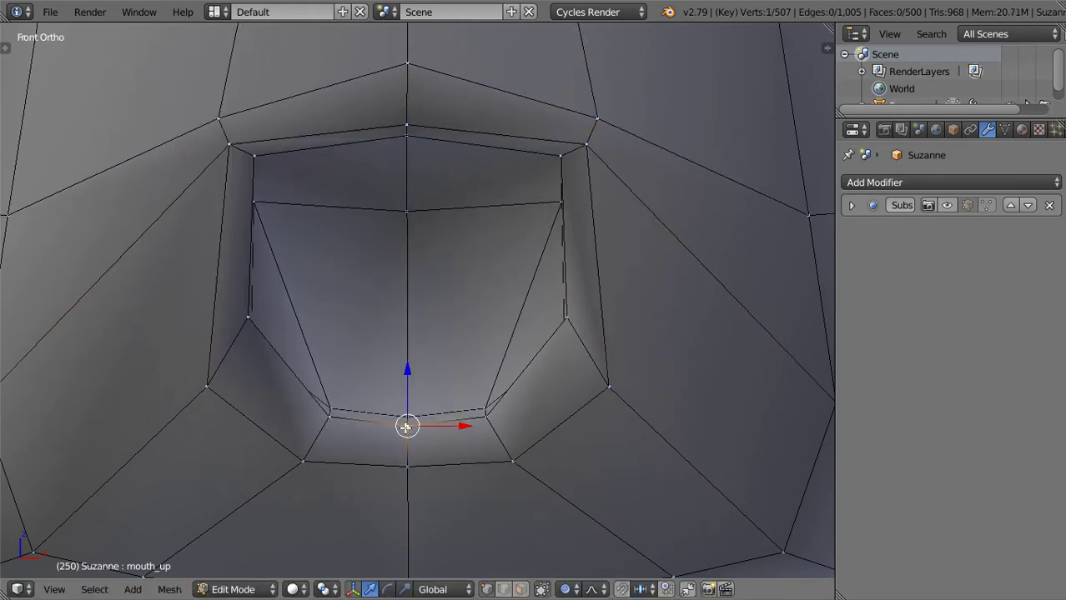
key(g)
key(z)
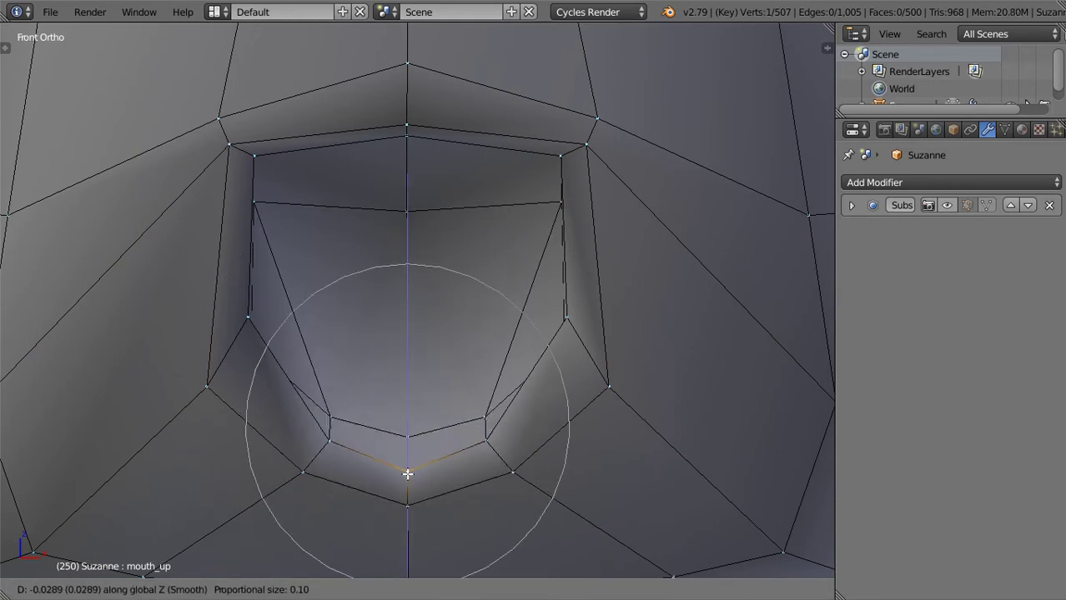
click(441, 448)
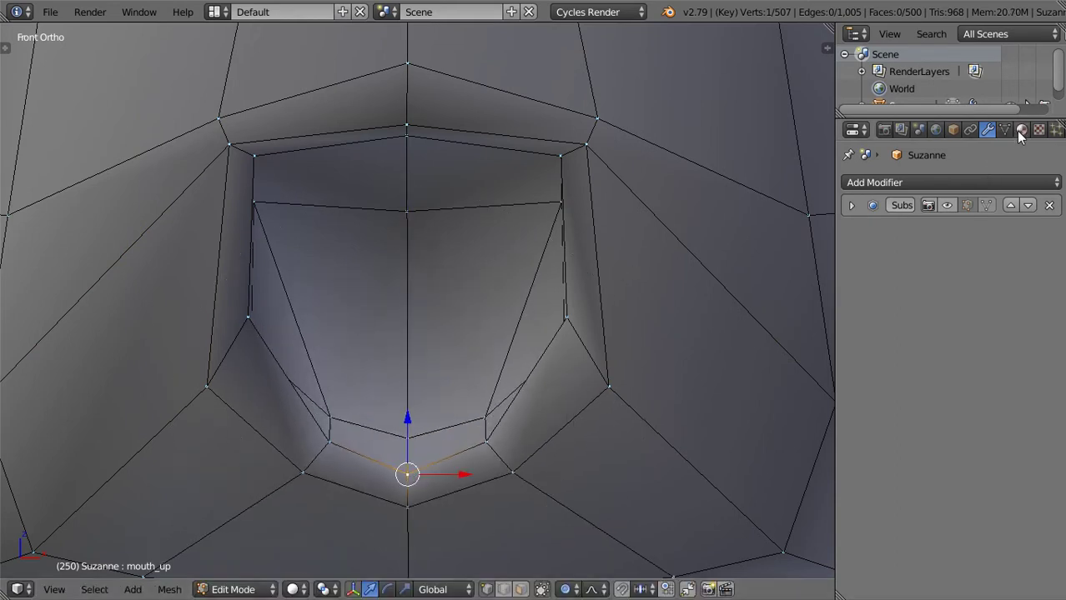
key(g)
key(z)
click(502, 317)
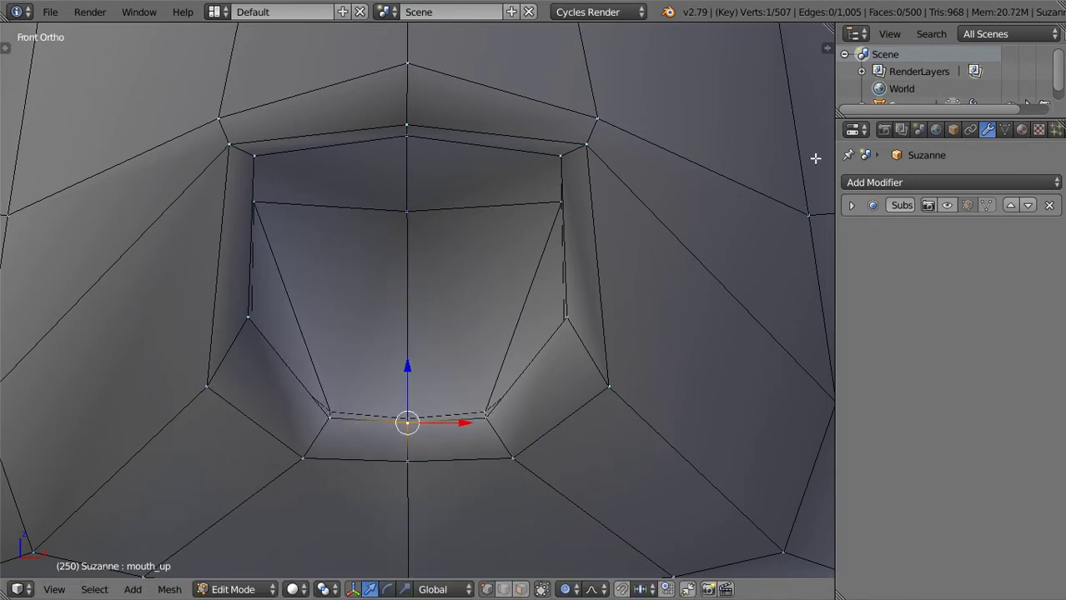
Return to Object Mode, select the mouth_down shape key and set its value to 0
click(1004, 133)
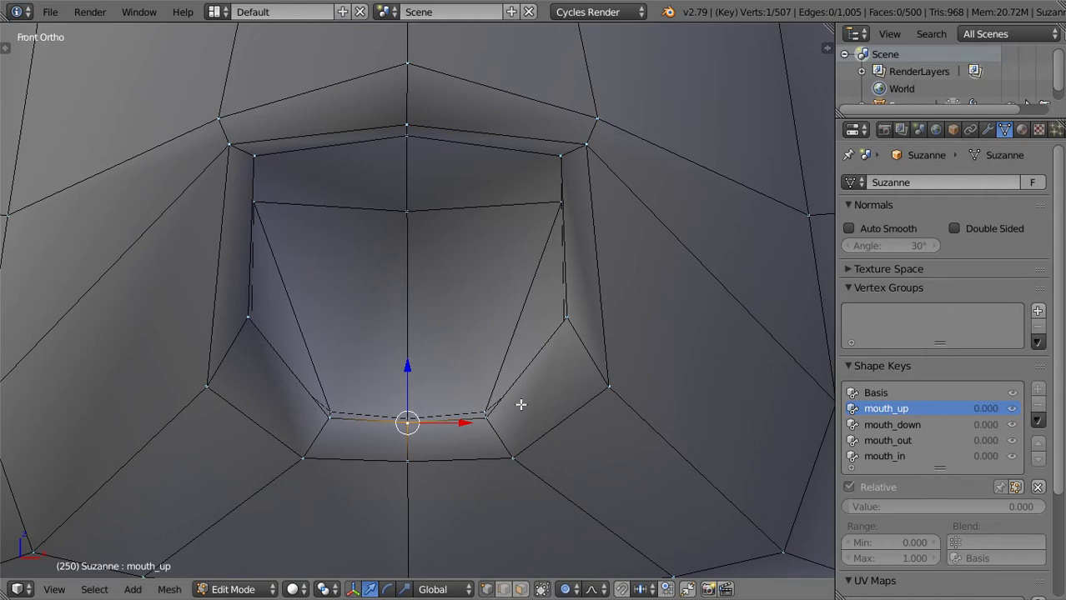
key(Tab)
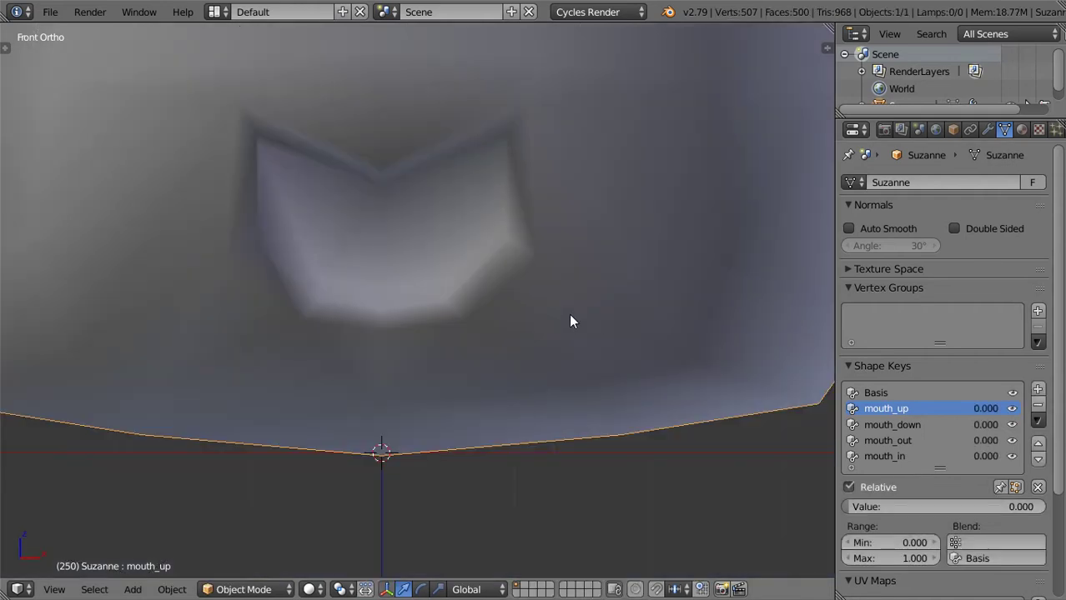
click(888, 425)
drag(900, 506, 867, 506)
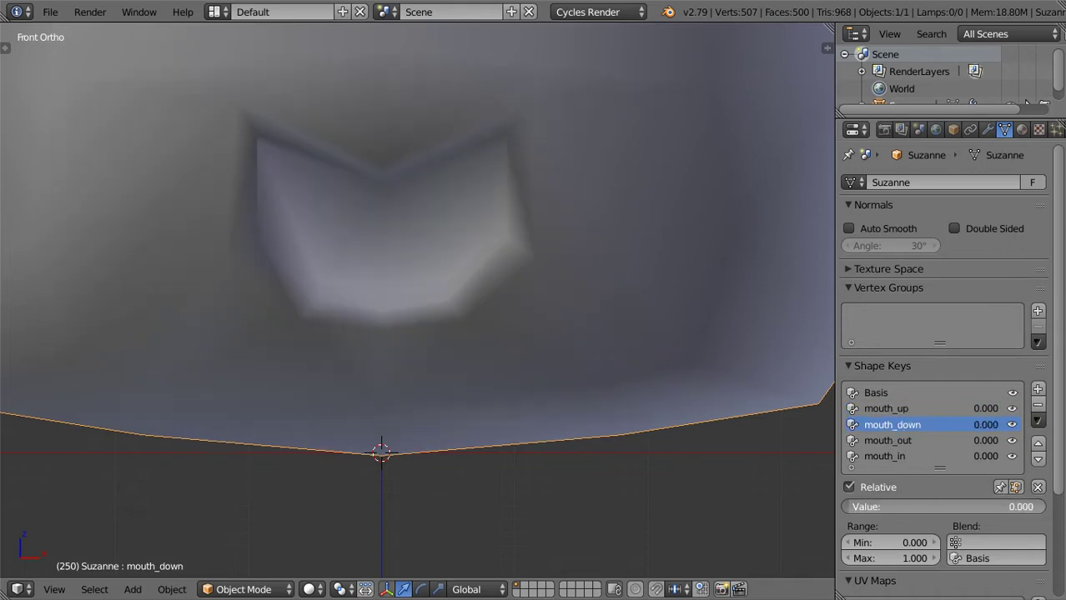
Set the mouth_out shape key's value to 1.000 and raise its upper-lip centre vertex in Edit Mode with a proportional size of 0.08
click(906, 440)
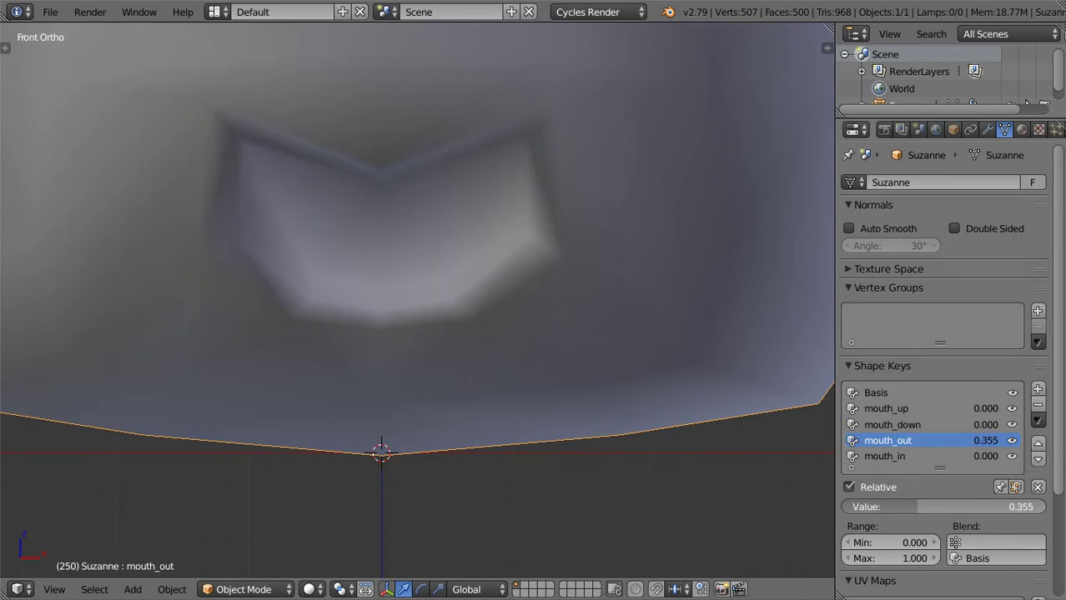
drag(985, 440, 1034, 440)
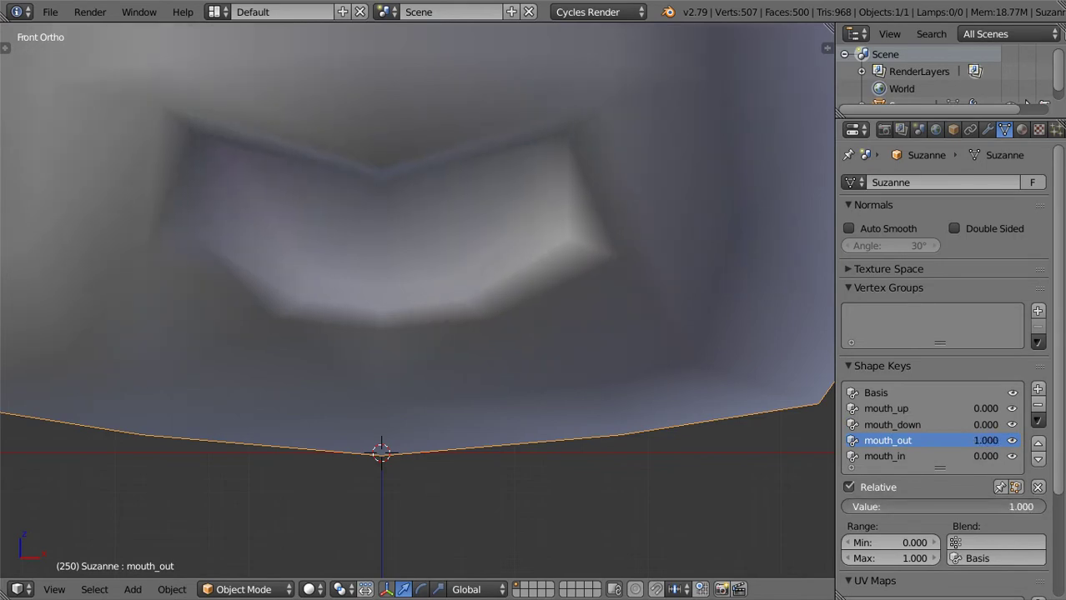
key(Tab)
right_click(434, 193)
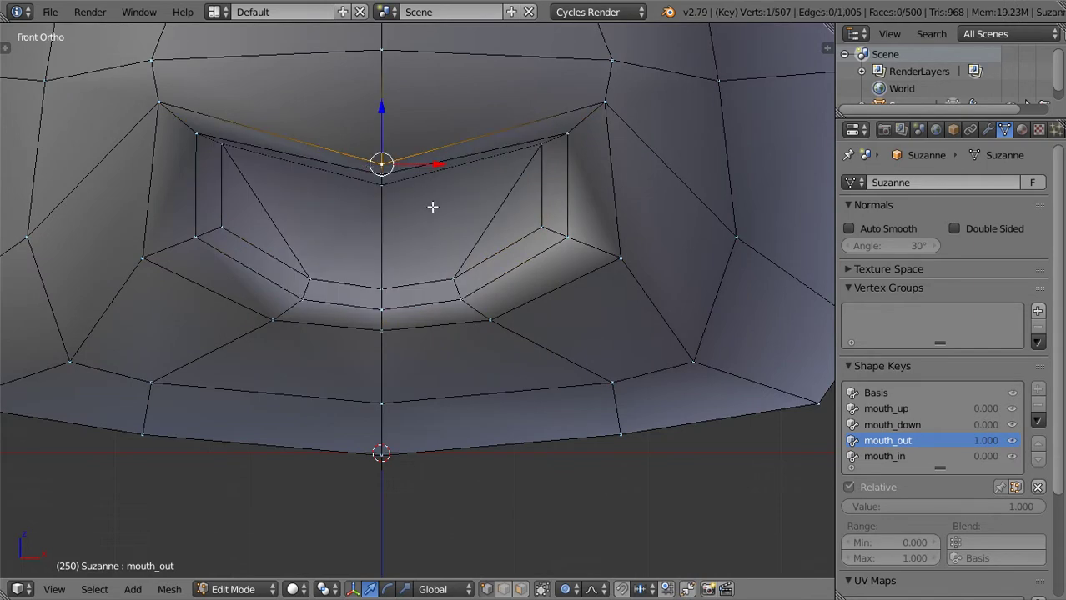
key(g)
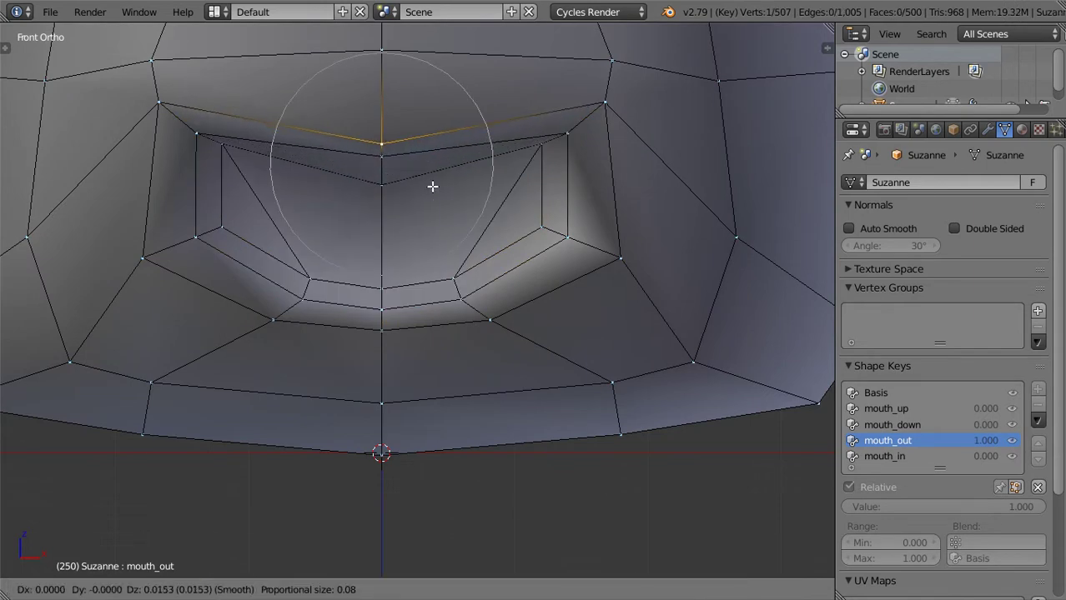
click(430, 184)
Scale the two outer vertices at the mouth's upper corners apart along X in the mouth_out shape key
right_click(596, 118)
shift+right_click(156, 100)
key(s)
key(x)
click(748, 326)
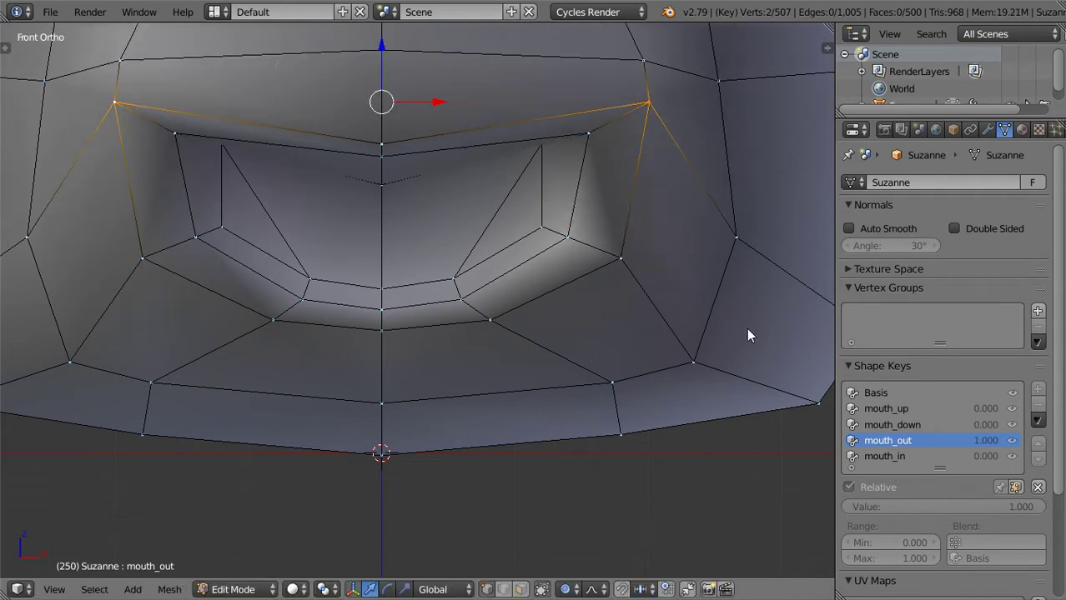
Return to Object Mode, set the mouth_out shape key's value to 0 and select mouth_in, showing the head from the side
key(Tab)
drag(984, 507, 846, 507)
click(884, 456)
scroll(374, 197, down, 4)
middle_drag(374, 197, 428, 329)
scroll(340, 357, down, 5)
key(KP_3)
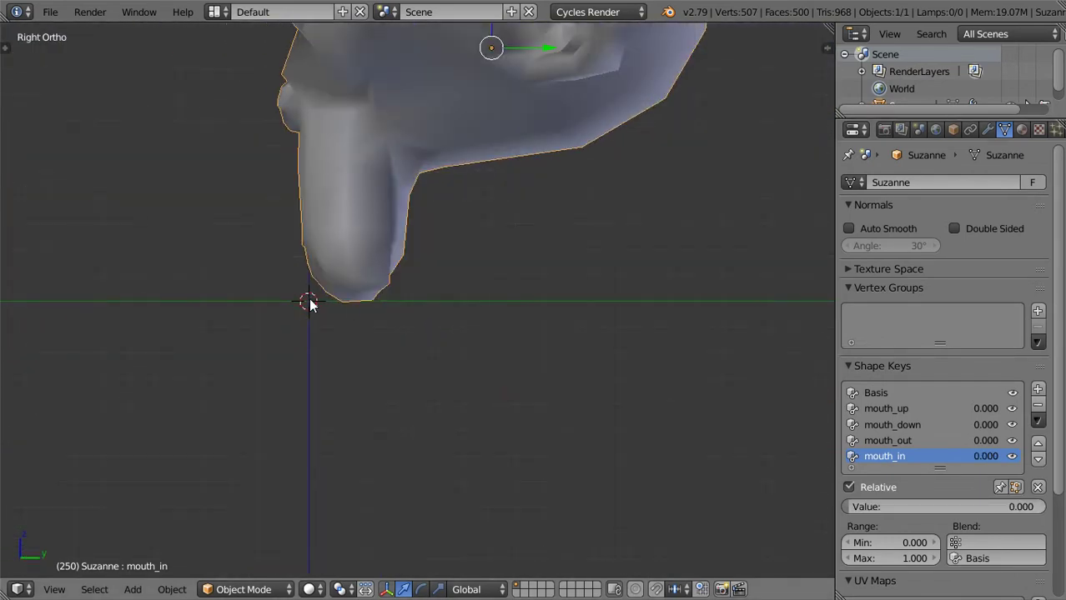
Add a single-bone armature at the 3D cursor below the head and rename its armature data as Face_Armature
key(KP_Decimal)
key(shift+a)
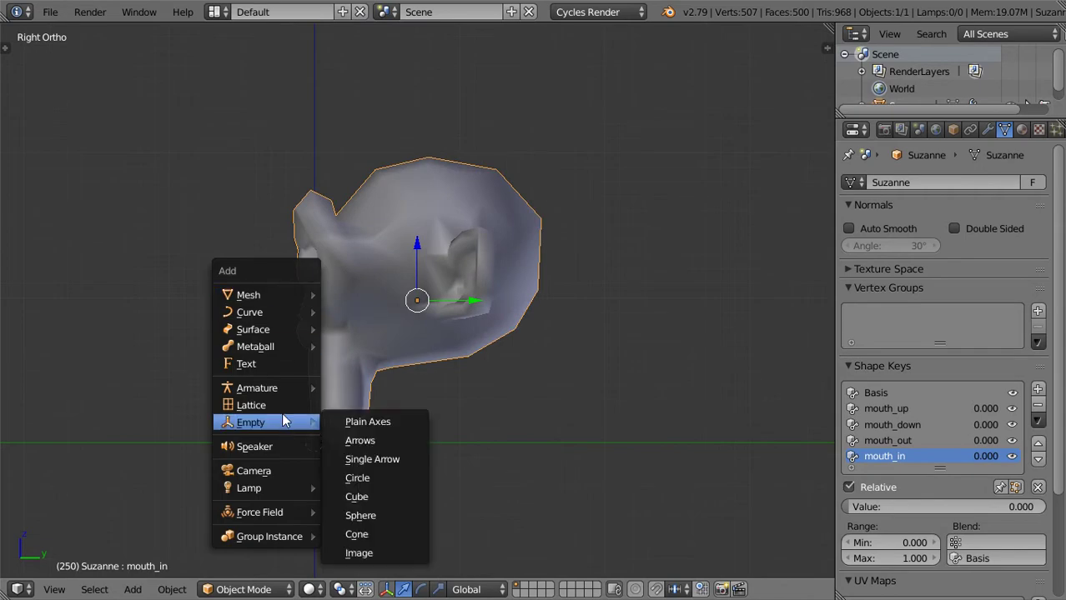
click(340, 386)
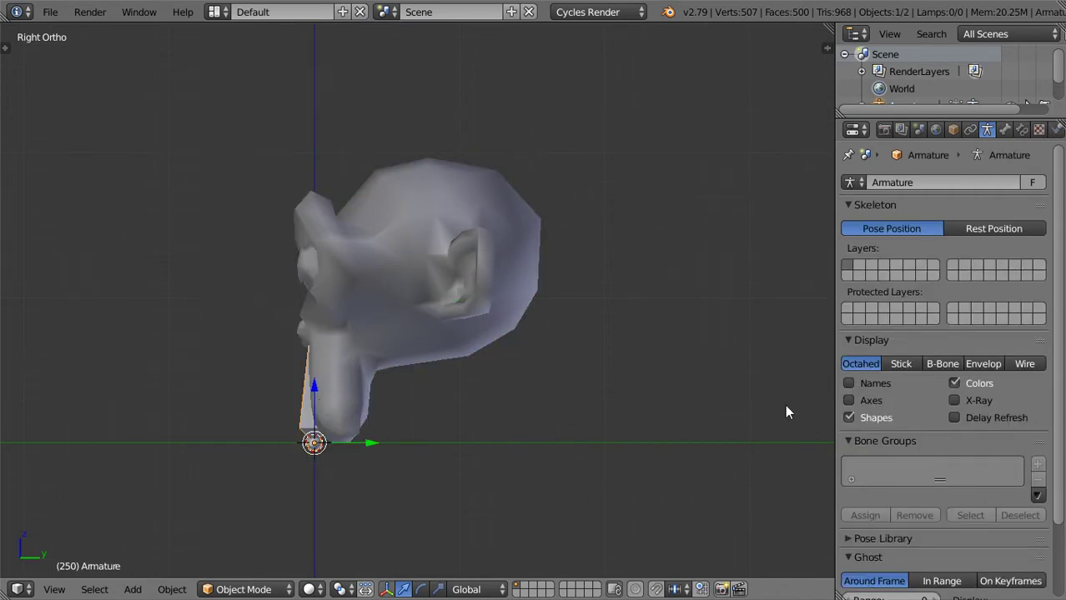
click(950, 174)
text(Face_Armature)
key(Return)
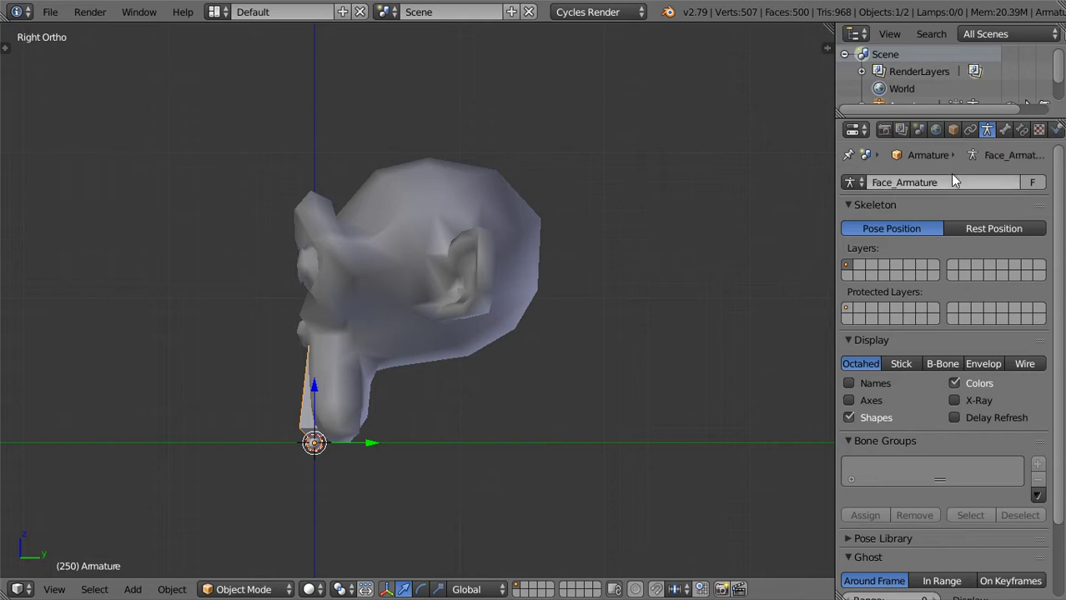
Rename the armature's only bone as mouth_ctrl
click(1004, 129)
click(937, 179)
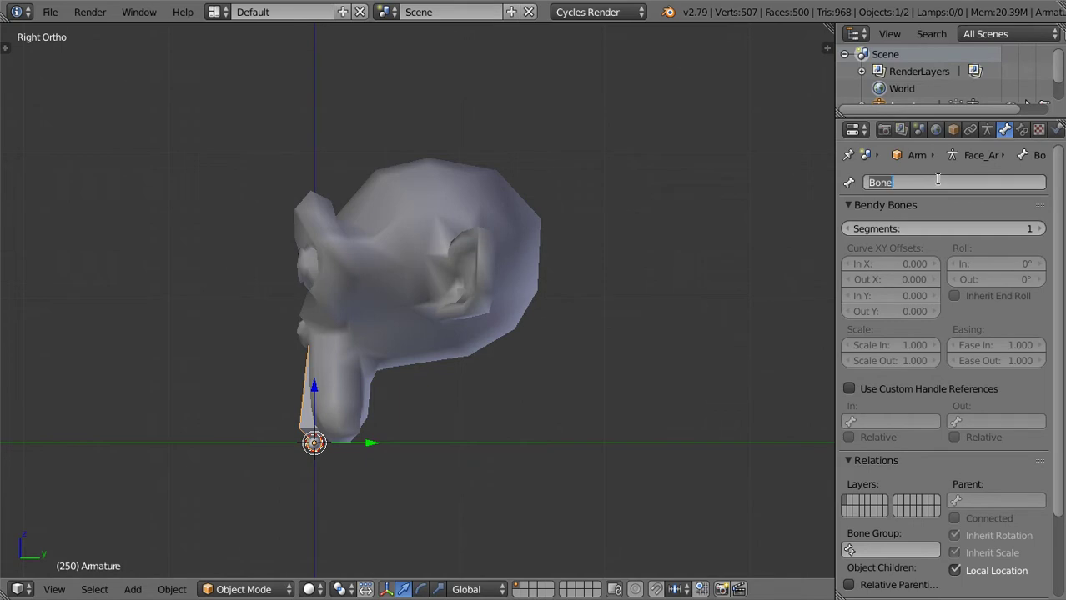
text(h)
text(outh_ctrl)
key(Return)
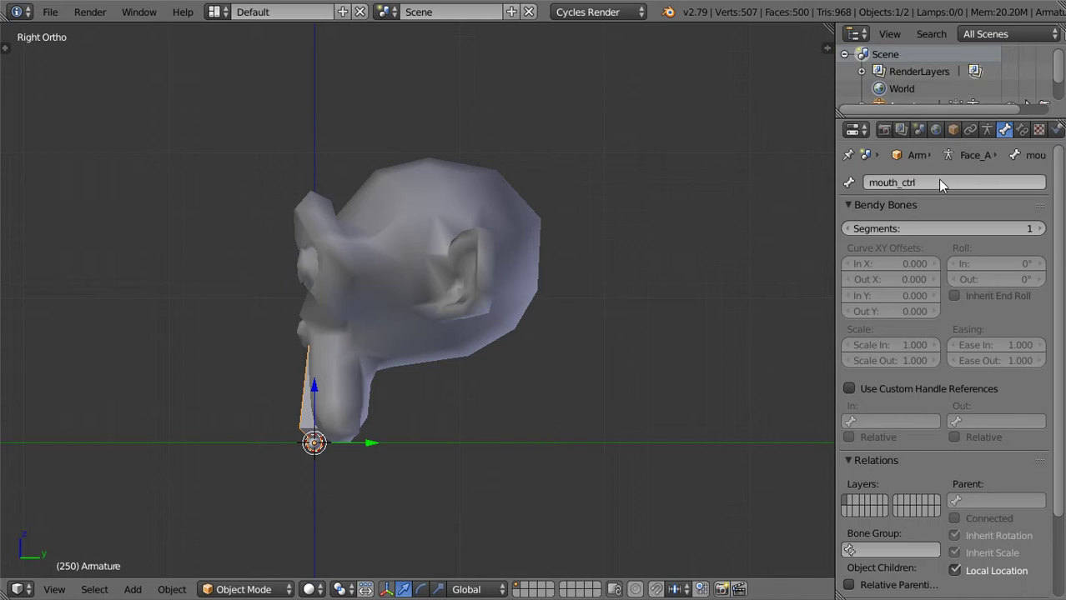
In Edit Mode with wireframe shading, move the bone's tail so it points forward along -Y, about 0.77 units from the bone's head
scroll(515, 495, up, 5)
scroll(541, 346, down, 4)
key(Tab)
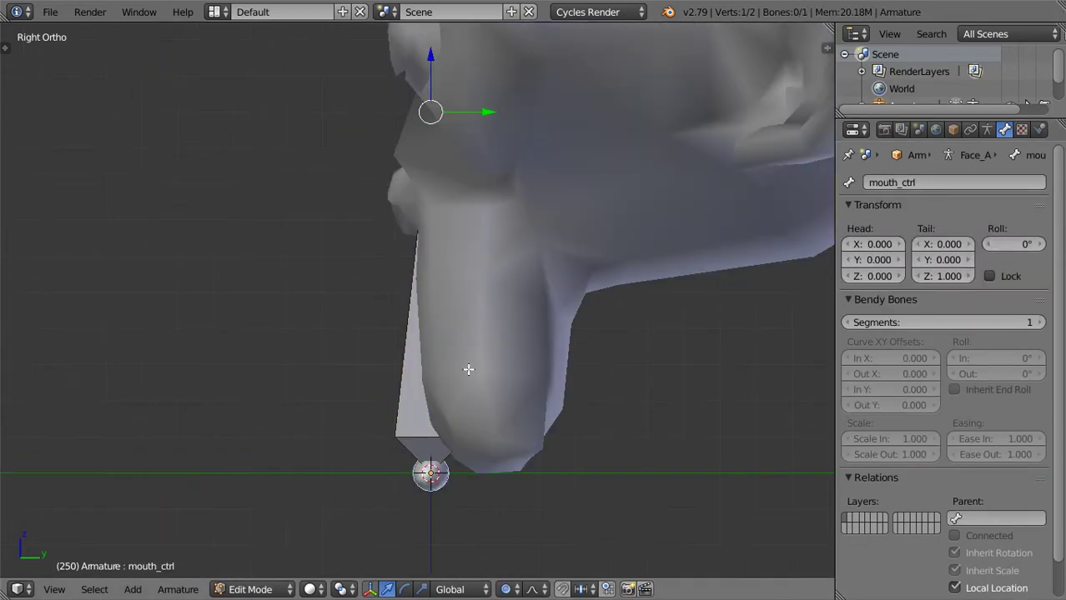
key(z)
key(g)
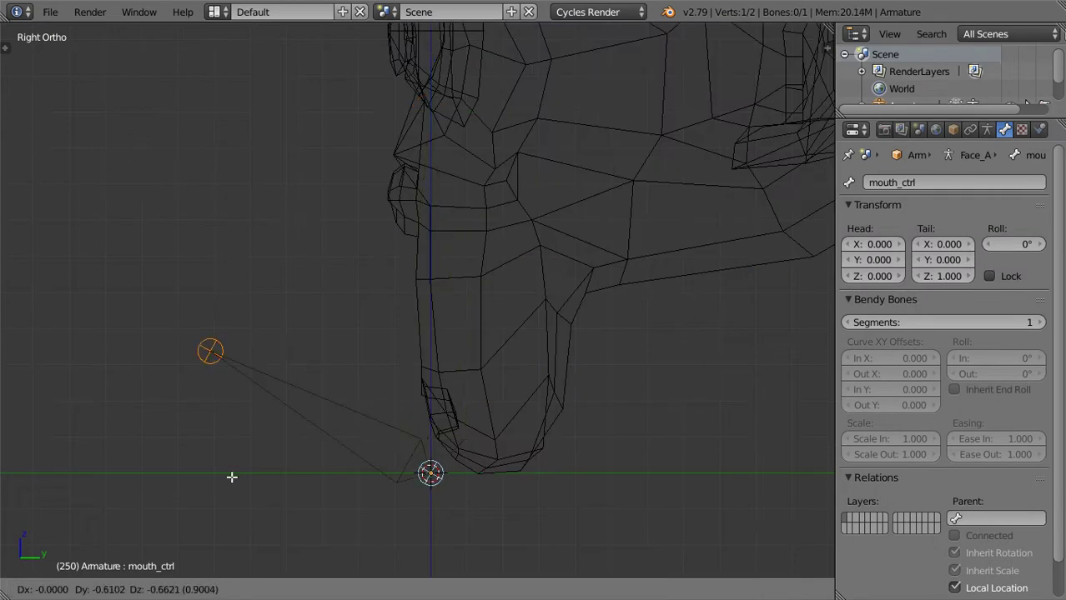
click(175, 49)
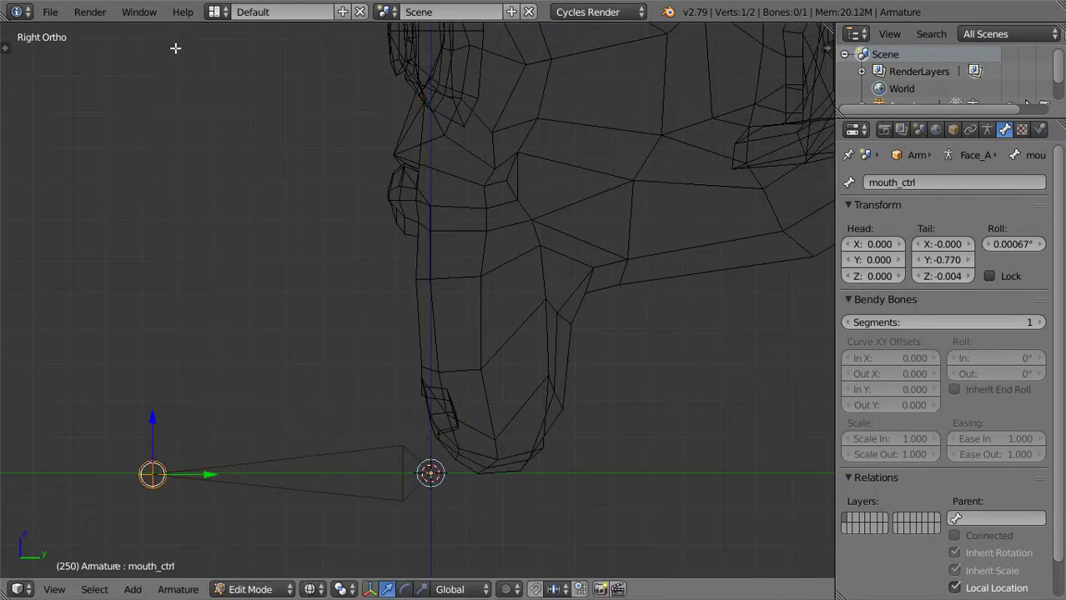
Select the whole mouth_ctrl bone and flatten it by scaling to 0 along global Z
key(l)
key(s)
key(z)
key(0)
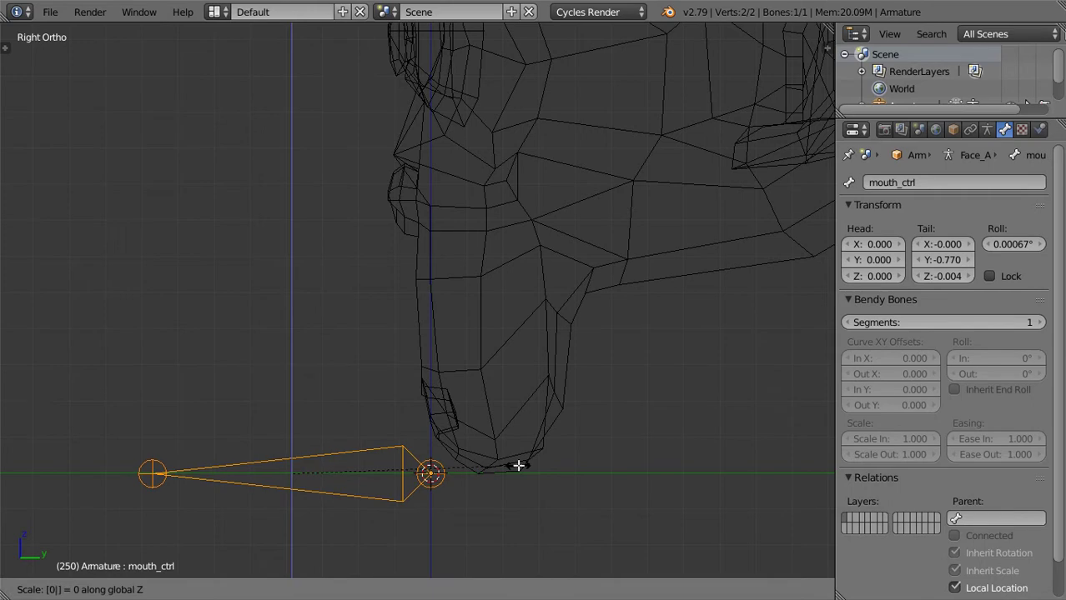
key(Return)
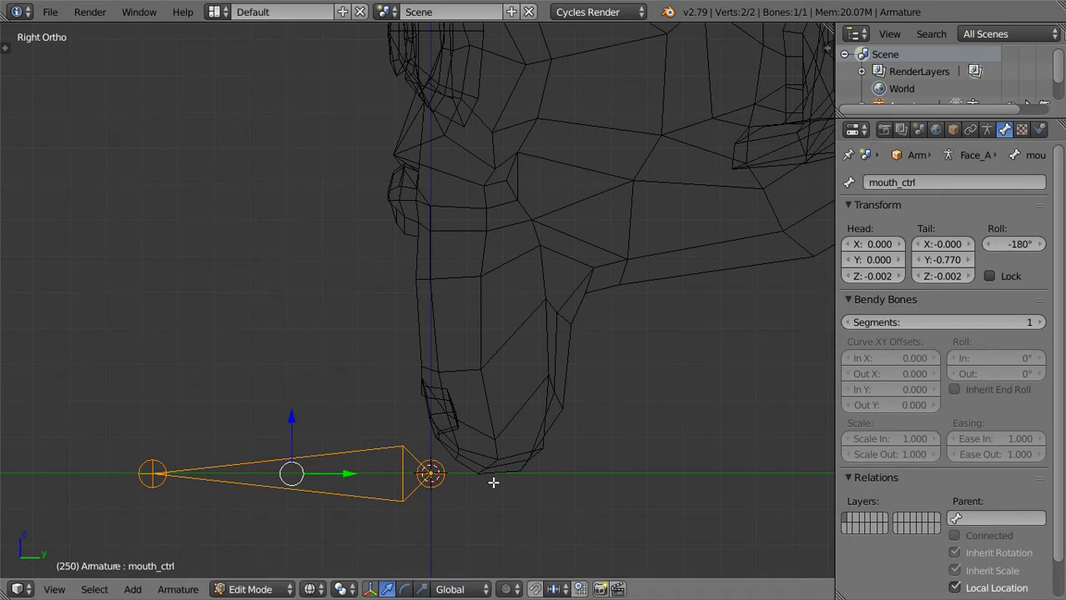
Move the bone about 0.25 forward and 0.19 up in front of the chin, and set the armature's origin to its geometry in Object Mode
key(g)
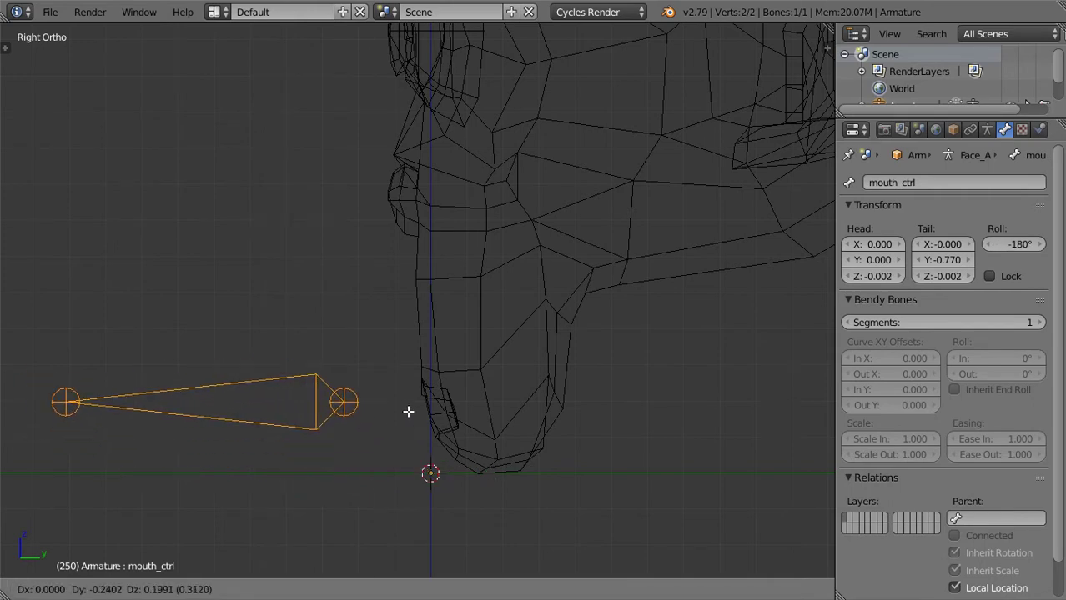
click(408, 411)
key(Tab)
scroll(400, 405, down, 5)
middle_drag(400, 404, 468, 411)
key(shift+ctrl+alt+c)
click(442, 428)
Return the viewport to solid shading for the chin and control bone
scroll(440, 418, up, 4)
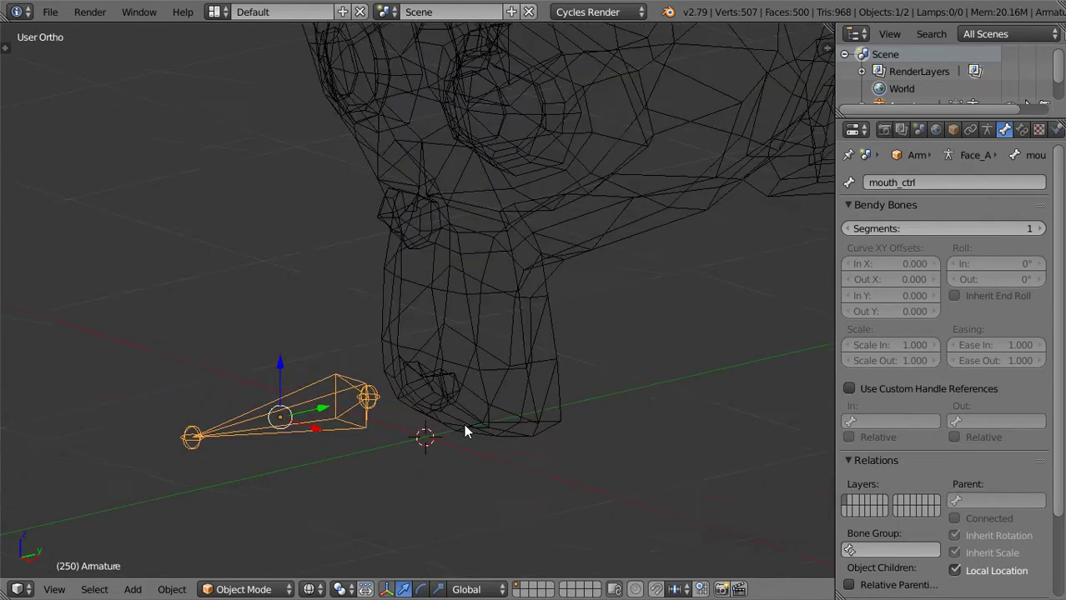
key(z)
scroll(462, 424, up, 3)
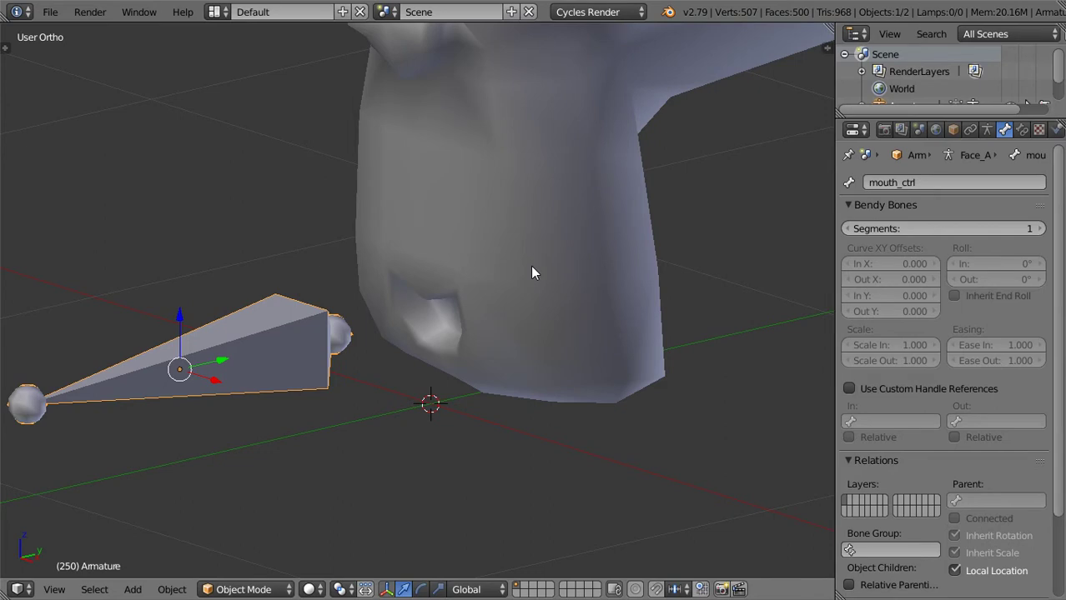
Add a driver to the value of Suzanne's mouth_up shape key with the Manually Create Later (Single) option
right_click(494, 299)
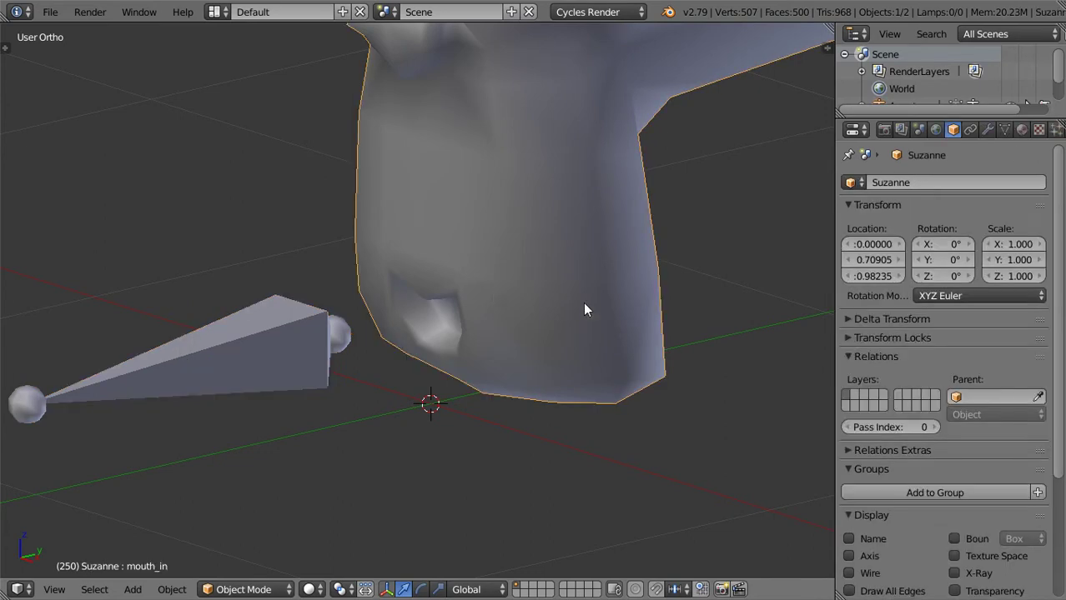
scroll(304, 340, down, 2)
right_click(307, 336)
right_click(501, 282)
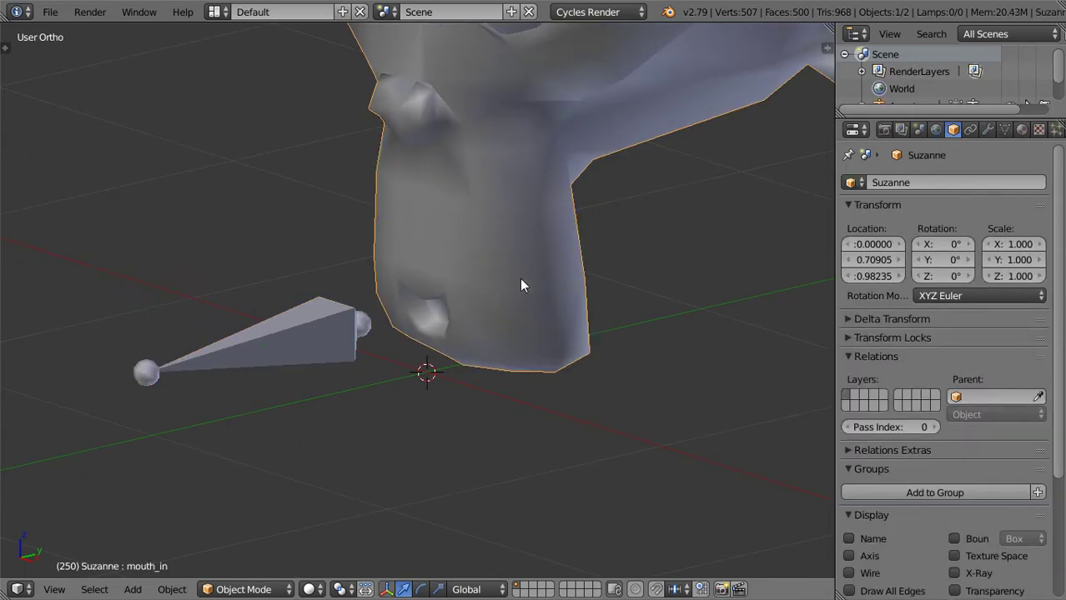
click(1004, 129)
click(906, 410)
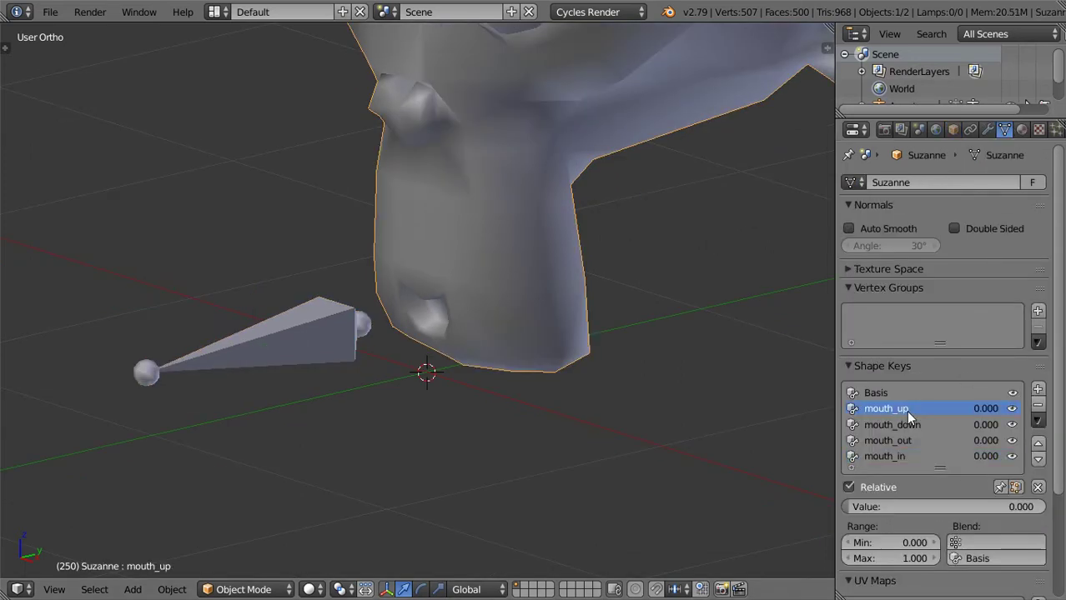
right_click(917, 506)
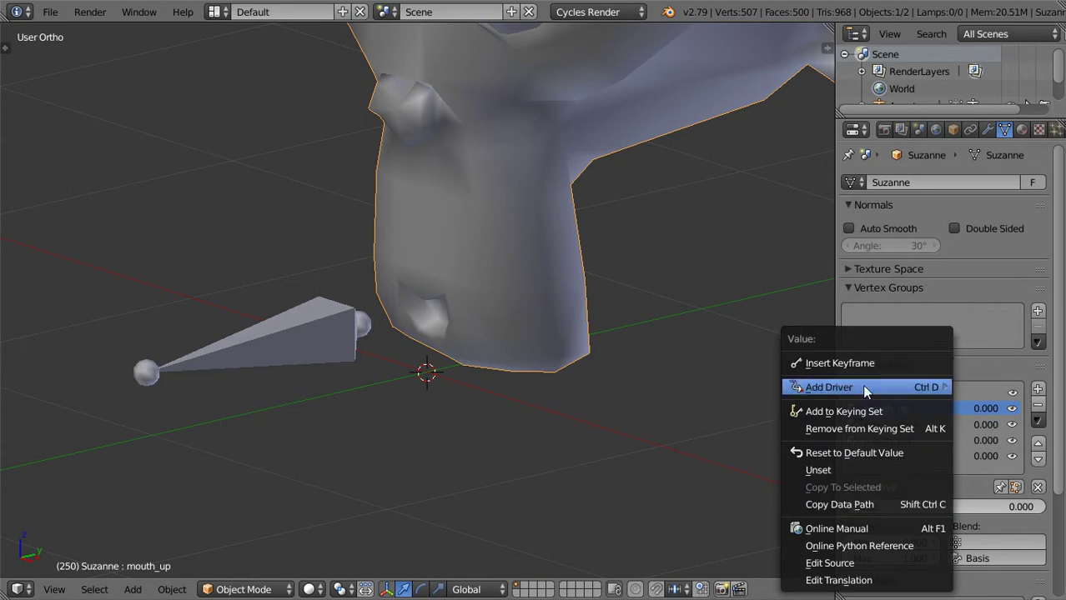
mouse_move(845, 387)
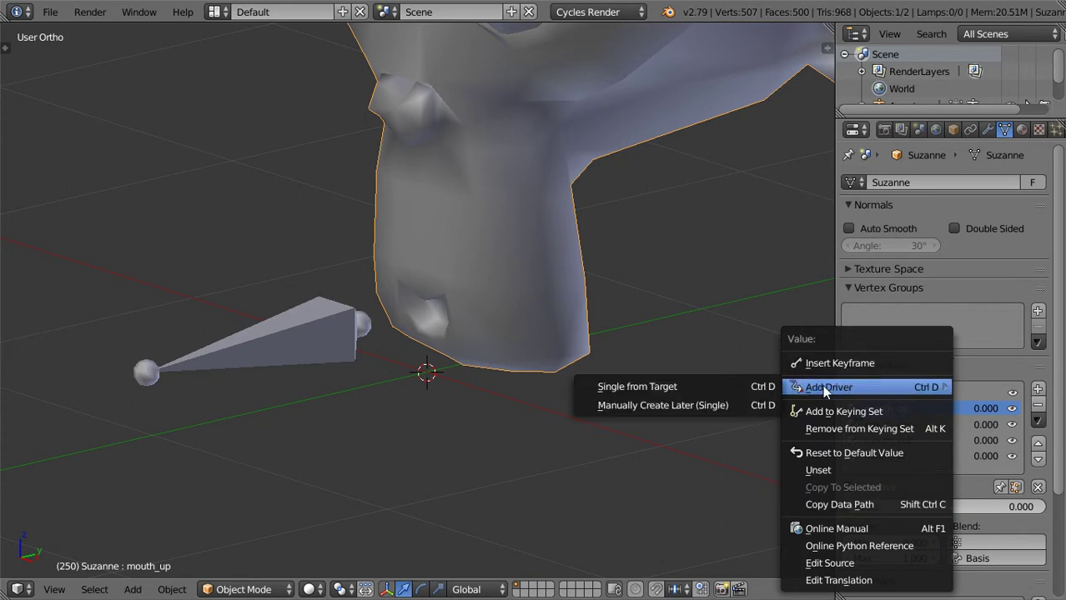
click(721, 404)
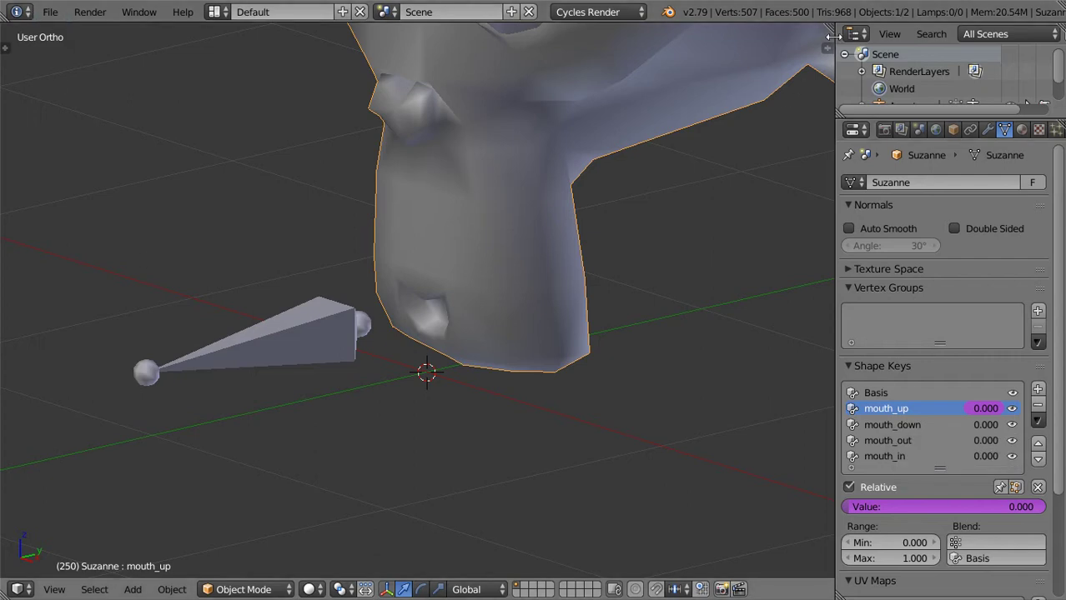
Split the 3D view in two and turn the new area into a Graph Editor in Drivers mode with the mouth_up driver listed
drag(831, 29, 392, 124)
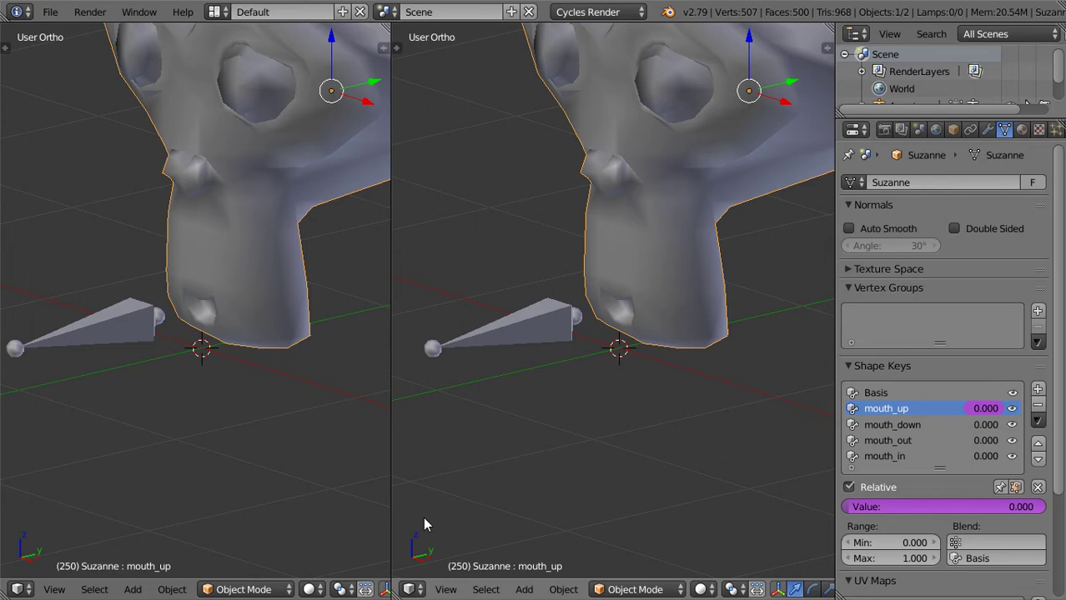
click(409, 590)
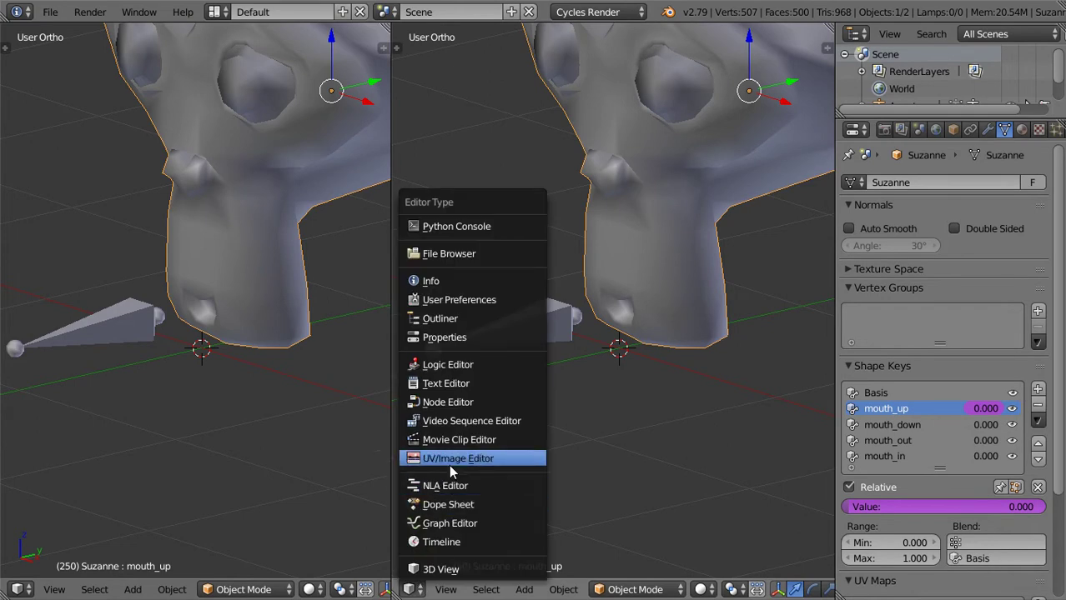
click(467, 523)
click(707, 590)
click(691, 550)
click(403, 54)
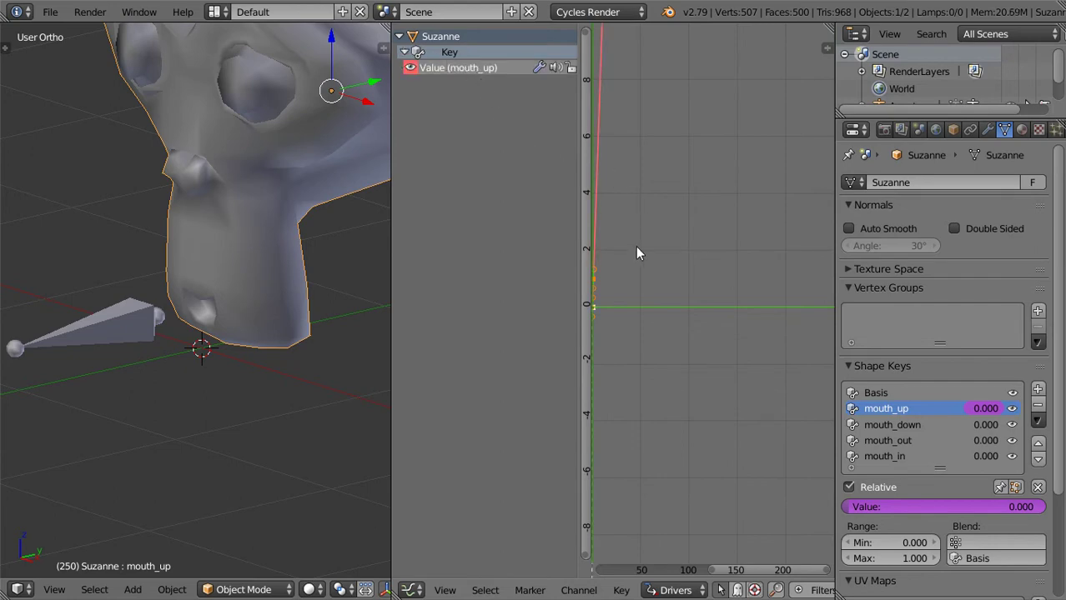
Show the Graph Editor's properties, then widen the editor and its properties region while narrowing the channel list
key(n)
drag(390, 268, 216, 267)
drag(663, 225, 498, 225)
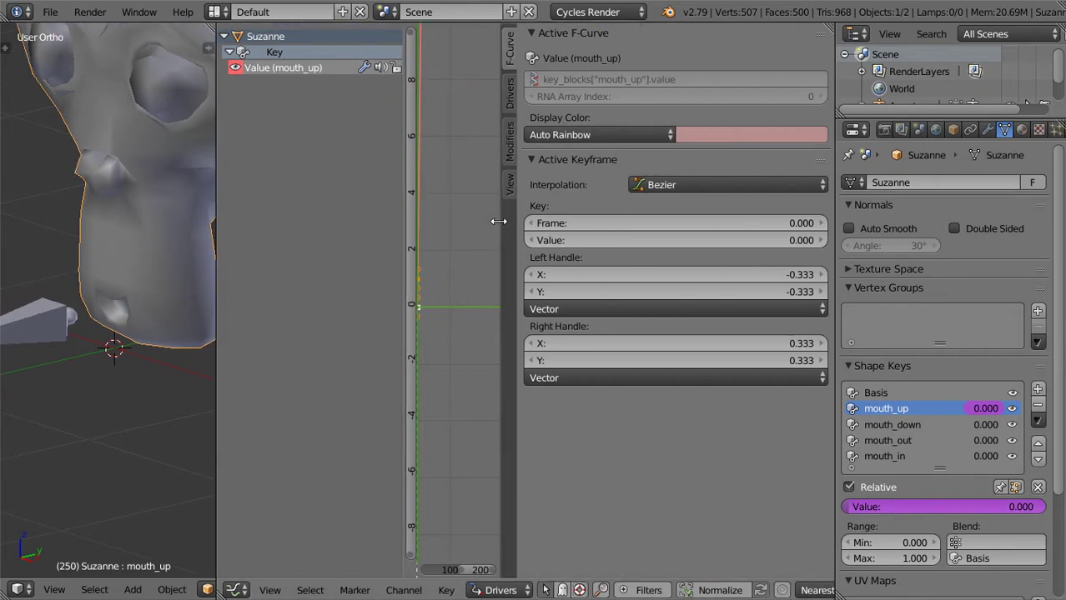
drag(407, 221, 338, 167)
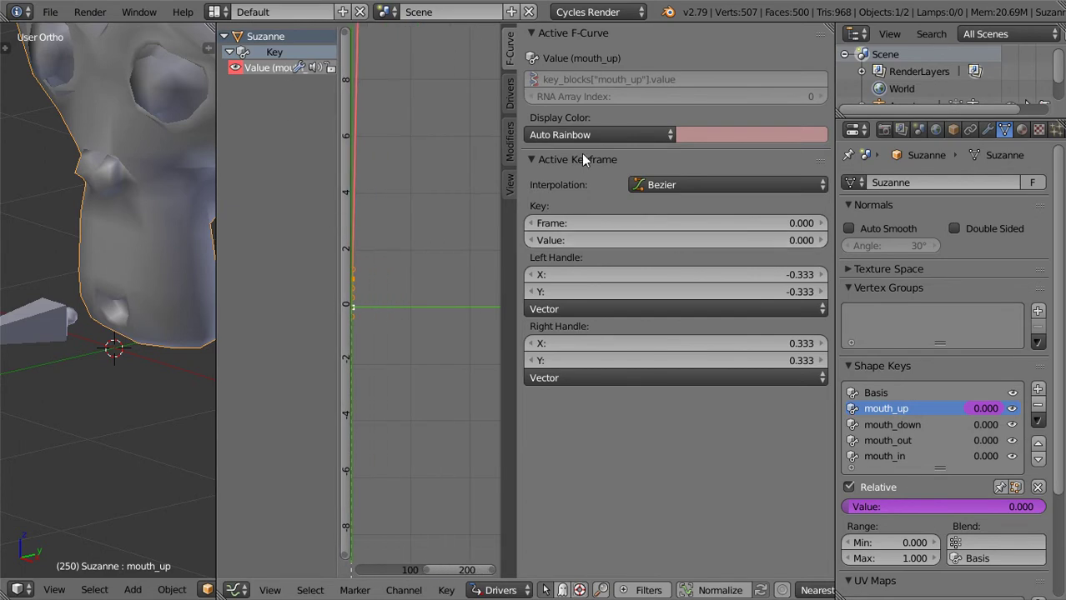
Set the mouth_up driver's type to Maximum Value
click(510, 92)
click(686, 97)
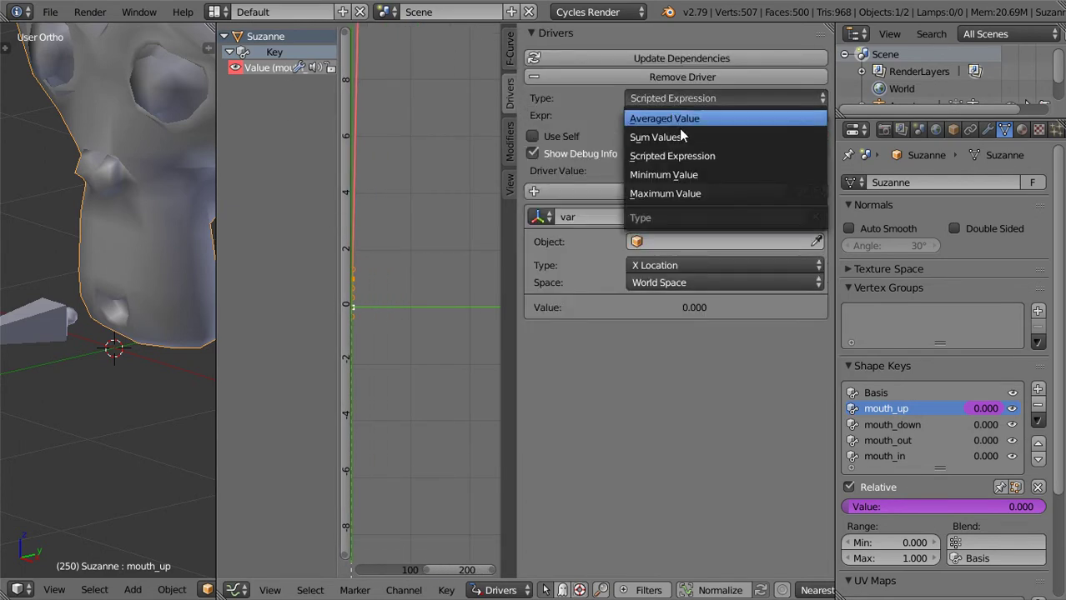
click(703, 197)
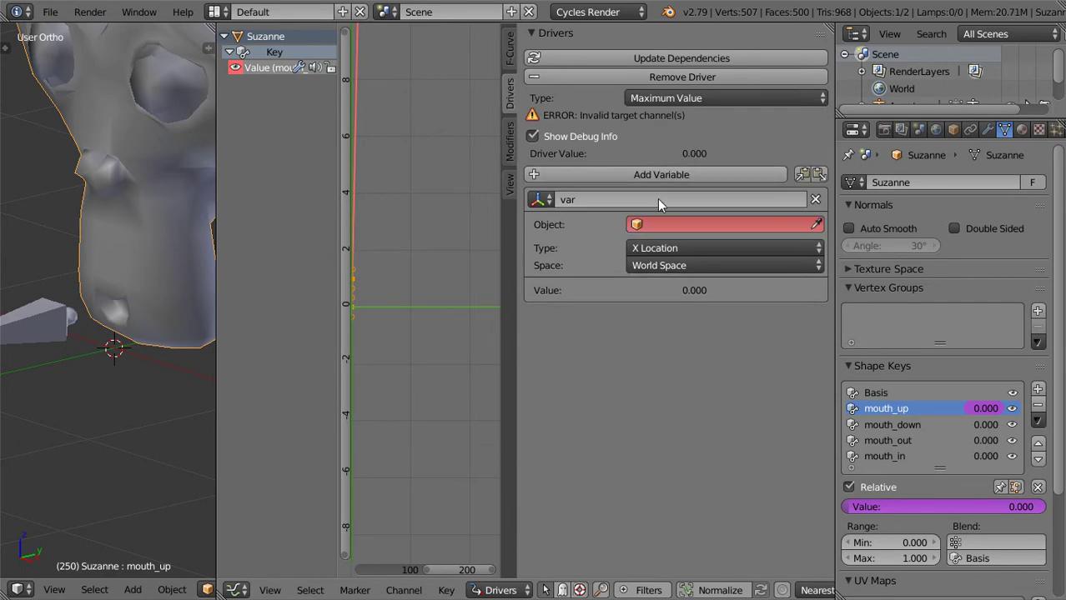
Set the driver variable's target object to Armature and its bone to mouth_ctrl
click(668, 249)
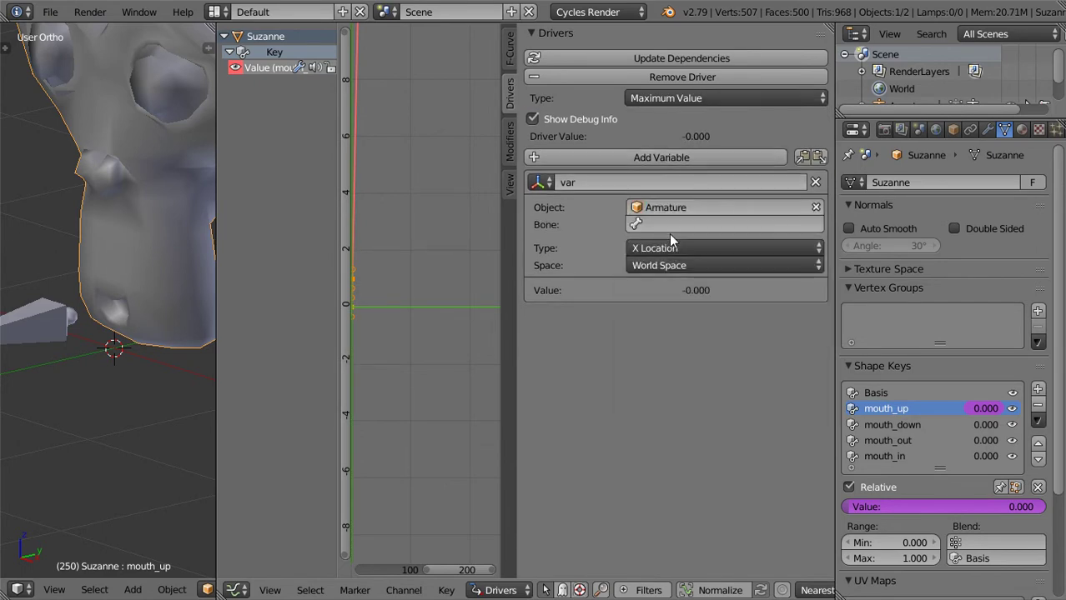
click(816, 206)
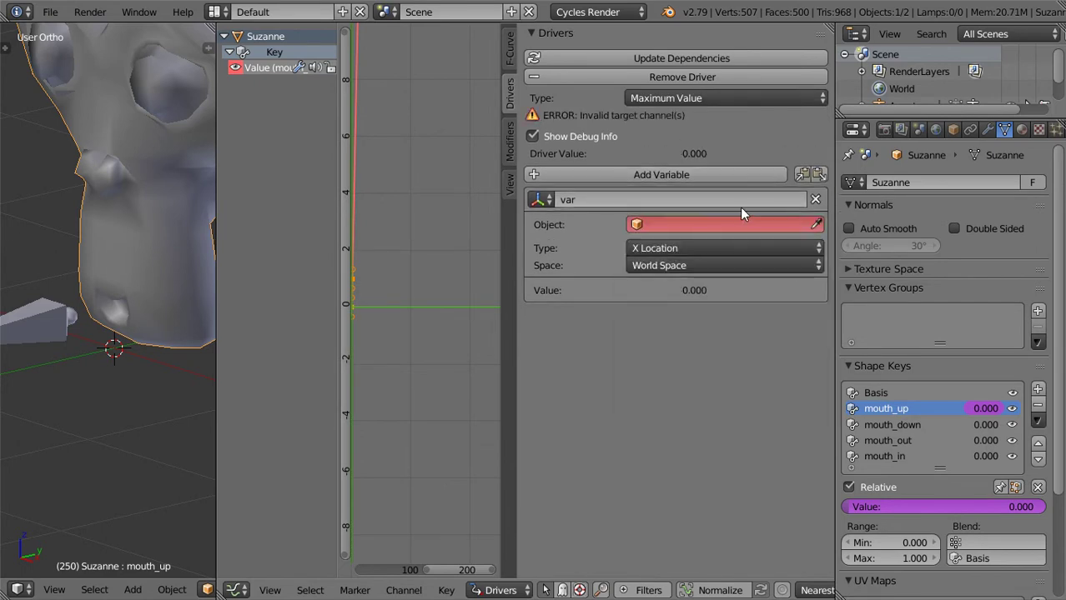
click(736, 223)
click(678, 244)
click(681, 226)
click(650, 249)
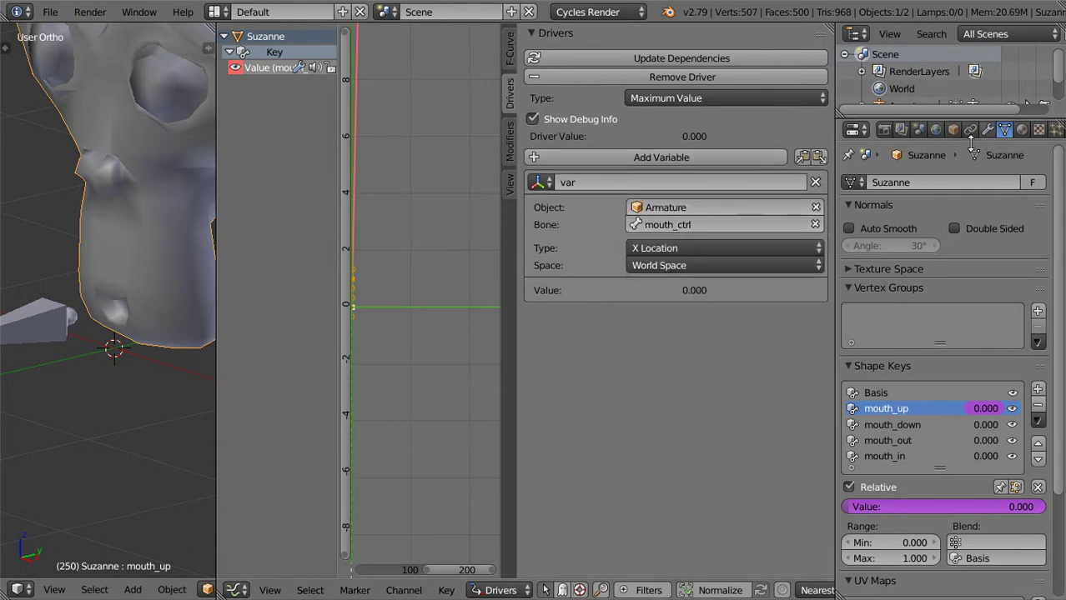
Select the armature and rename its object as Face_Armature
right_click(50, 329)
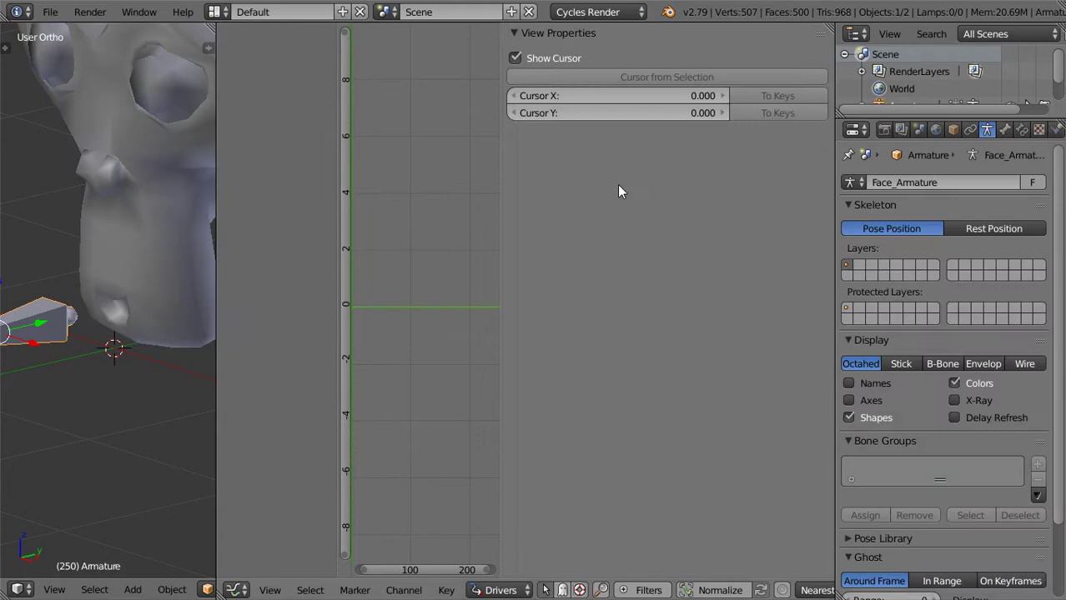
click(1006, 129)
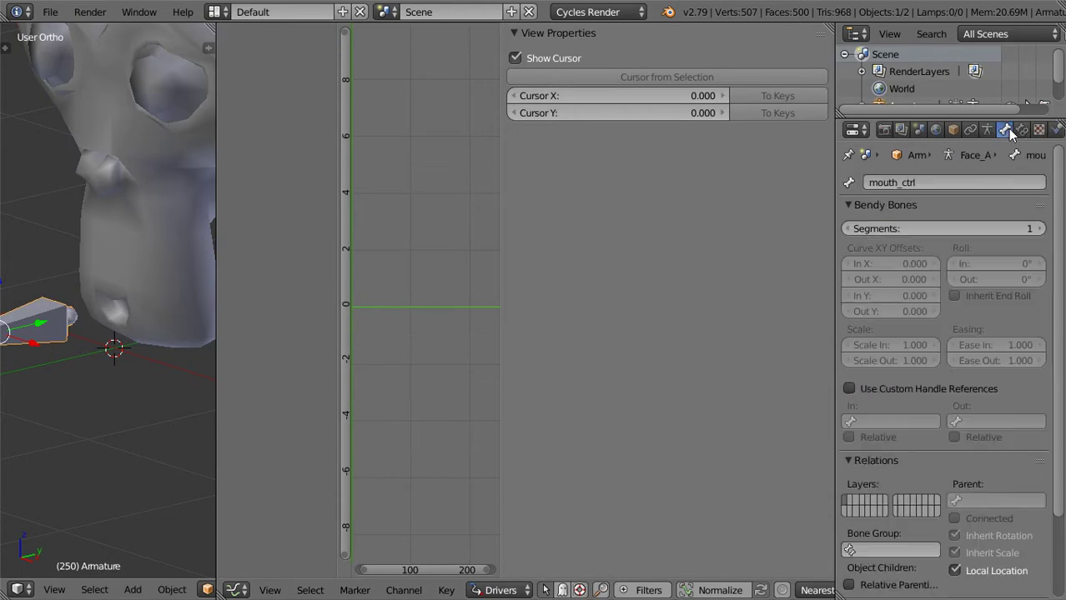
click(1021, 131)
click(987, 131)
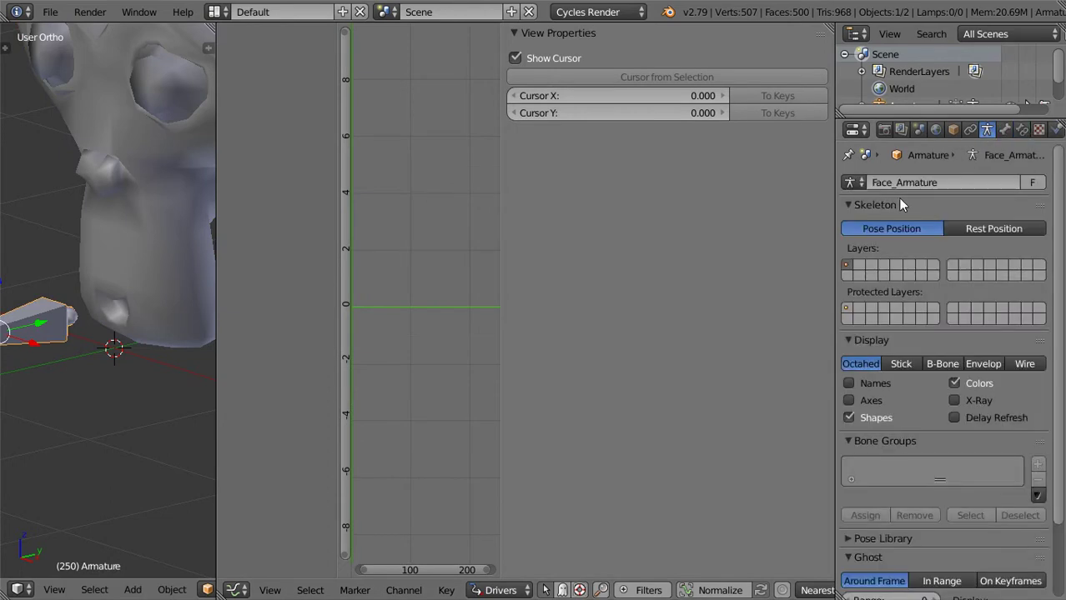
key(n)
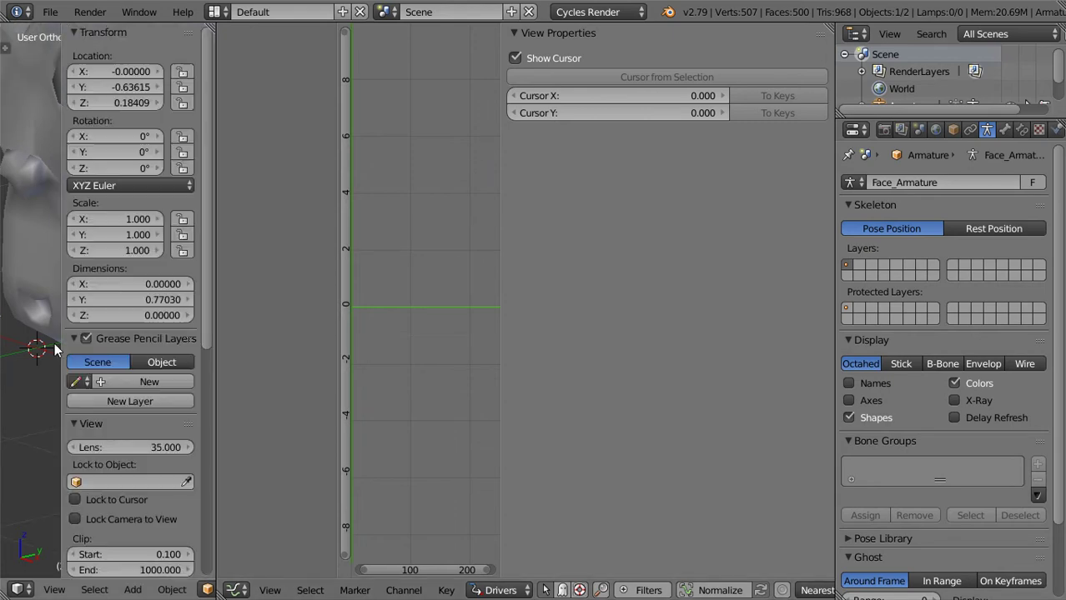
mouse_move(209, 336)
mouse_down()
mouse_move(199, 544)
mouse_move(214, 291)
mouse_move(203, 491)
mouse_up()
click(156, 423)
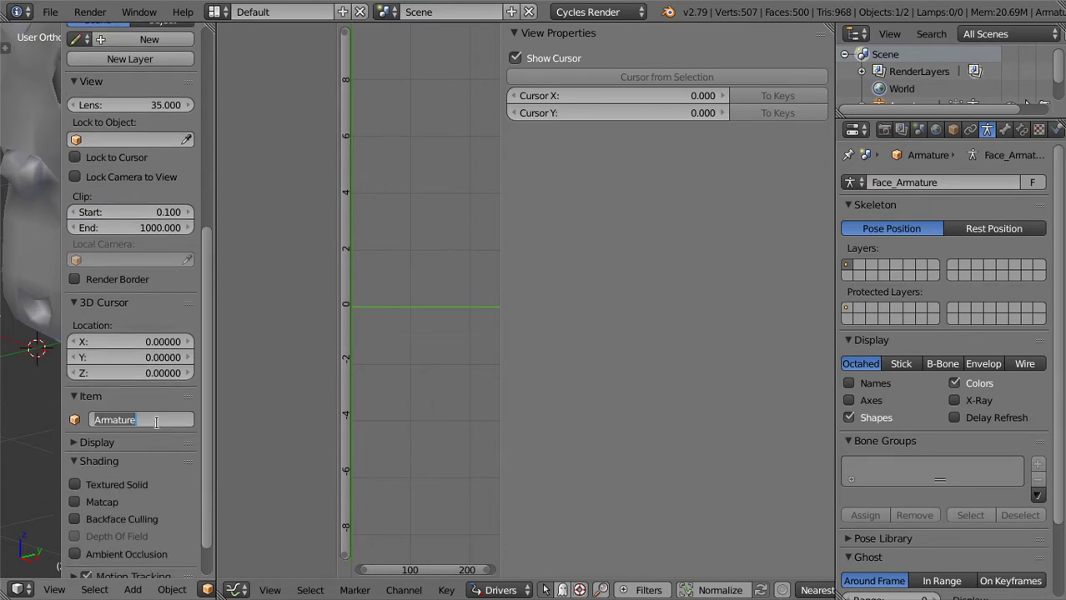
text(Face)
key(BackSpace)
key(BackSpace)
text(ce_Armature)
key(Return)
key(n)
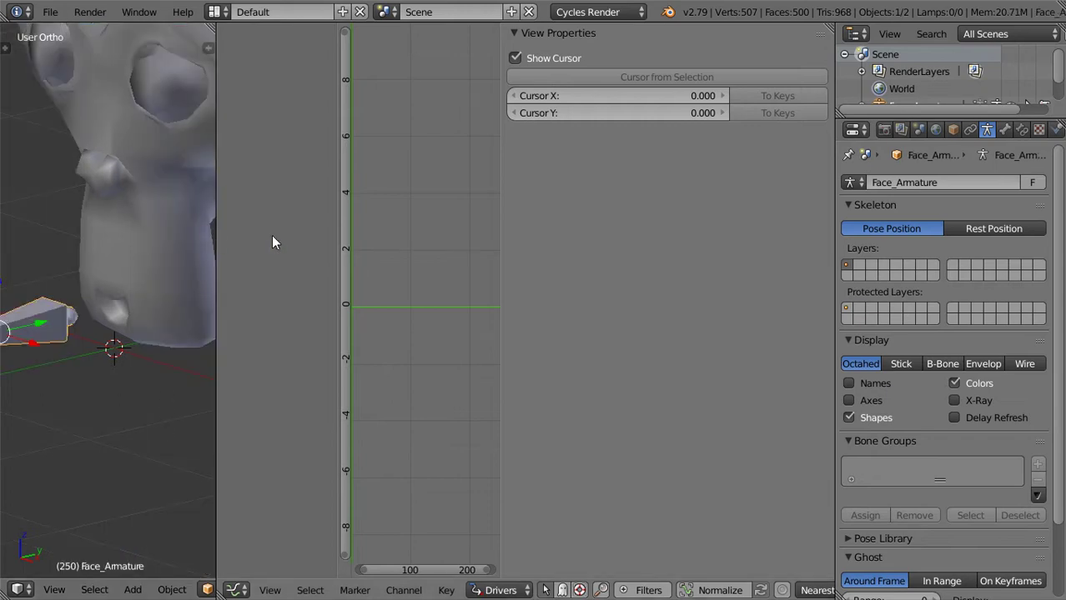
Select the Suzanne head and set the mouth_up driver variable's type to Z Location and its space to Local Space
right_click(79, 293)
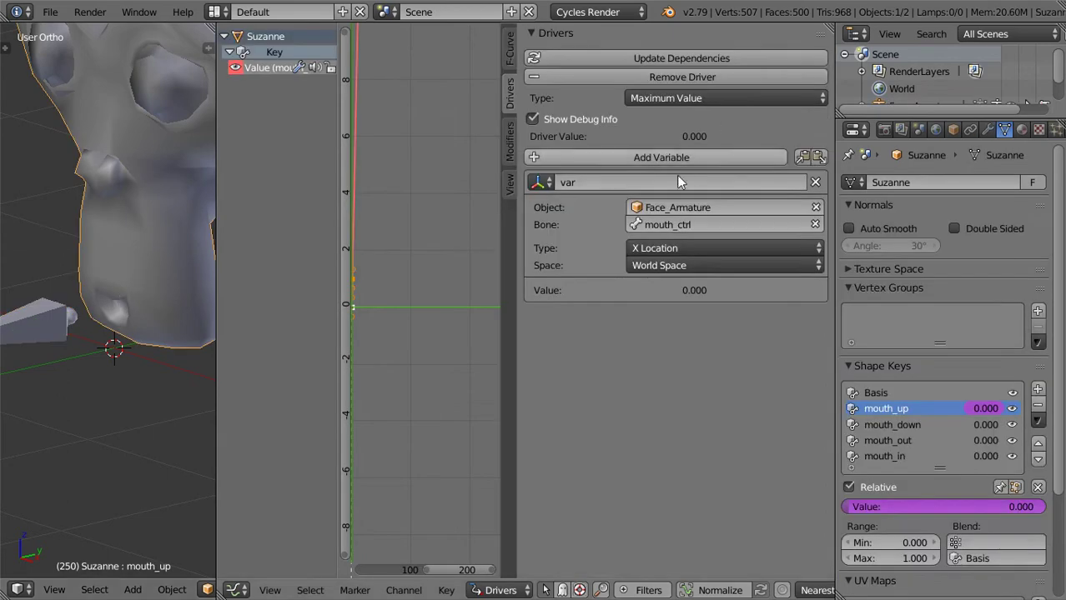
click(692, 247)
click(670, 203)
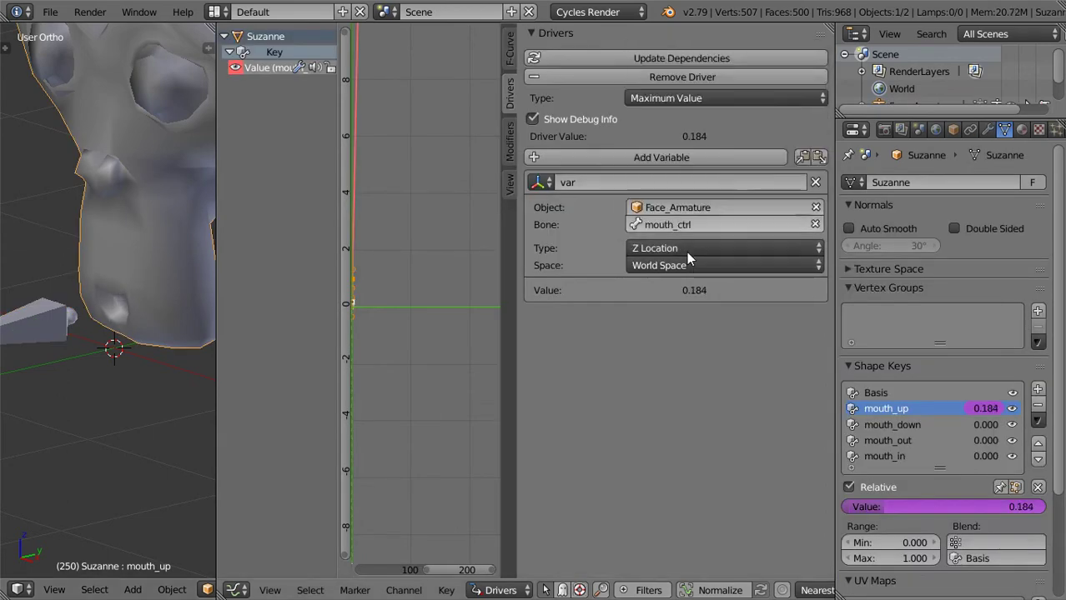
click(688, 265)
click(682, 209)
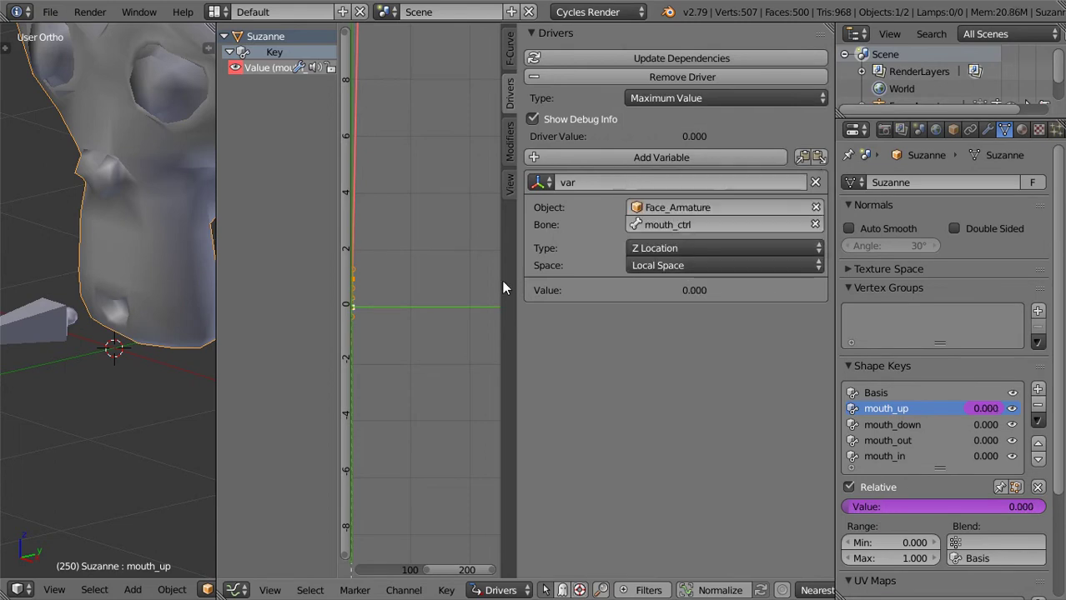
Enlarge the 3D view, switch Face_Armature to Pose Mode and raise the mouth_ctrl bone slightly along Z
middle_drag(213, 280, 227, 342)
drag(215, 360, 440, 367)
key(Tab)
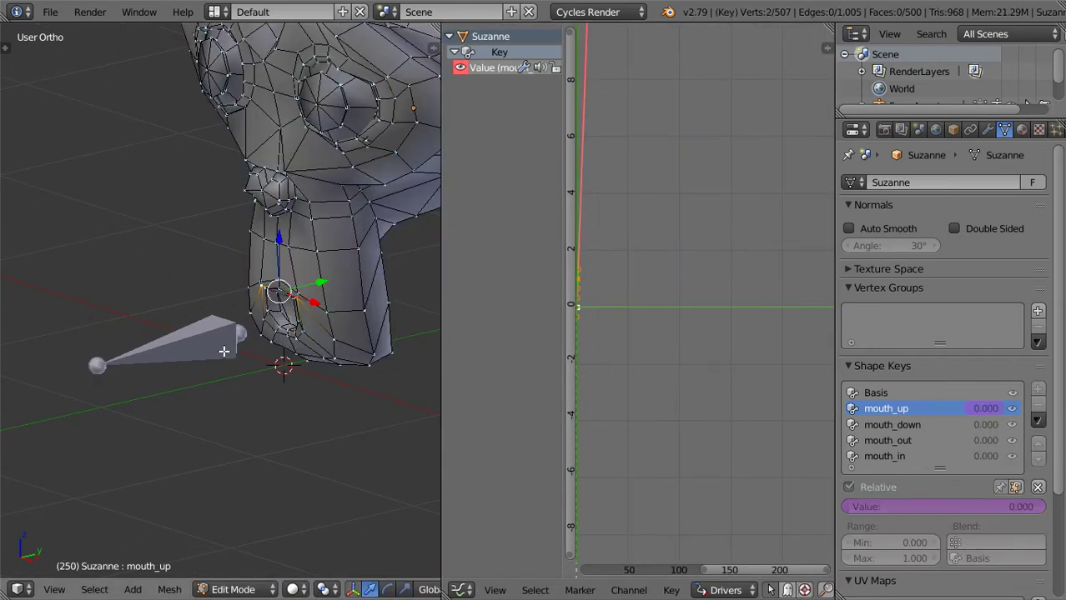
key(Tab)
right_click(224, 351)
key(Tab)
click(258, 590)
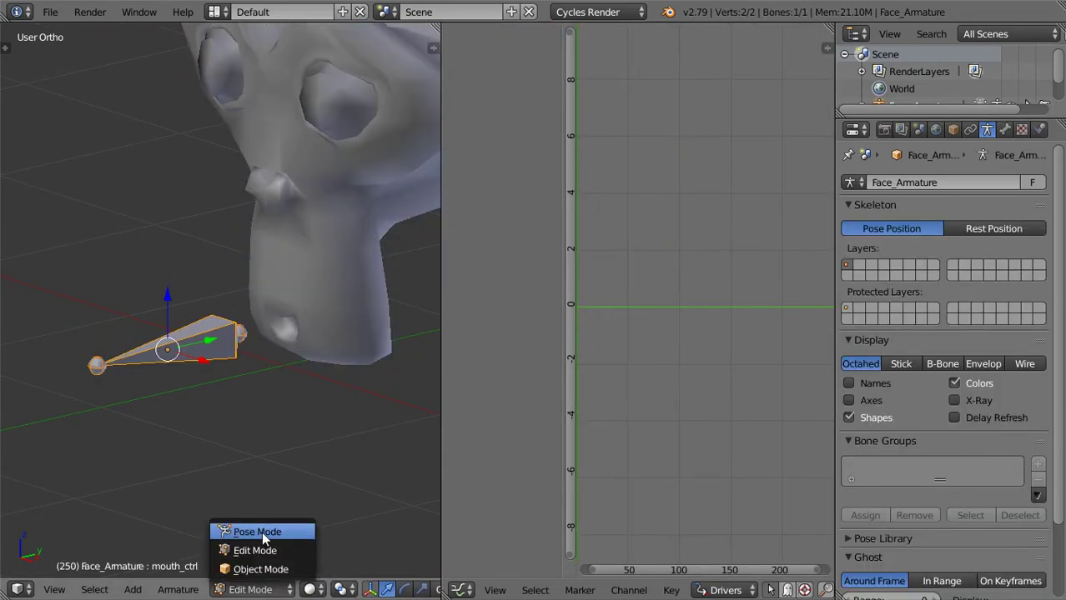
click(238, 531)
mouse_move(238, 282)
mouse_down()
mouse_move(236, 257)
mouse_move(237, 391)
mouse_move(236, 227)
mouse_move(234, 428)
mouse_move(237, 266)
mouse_up()
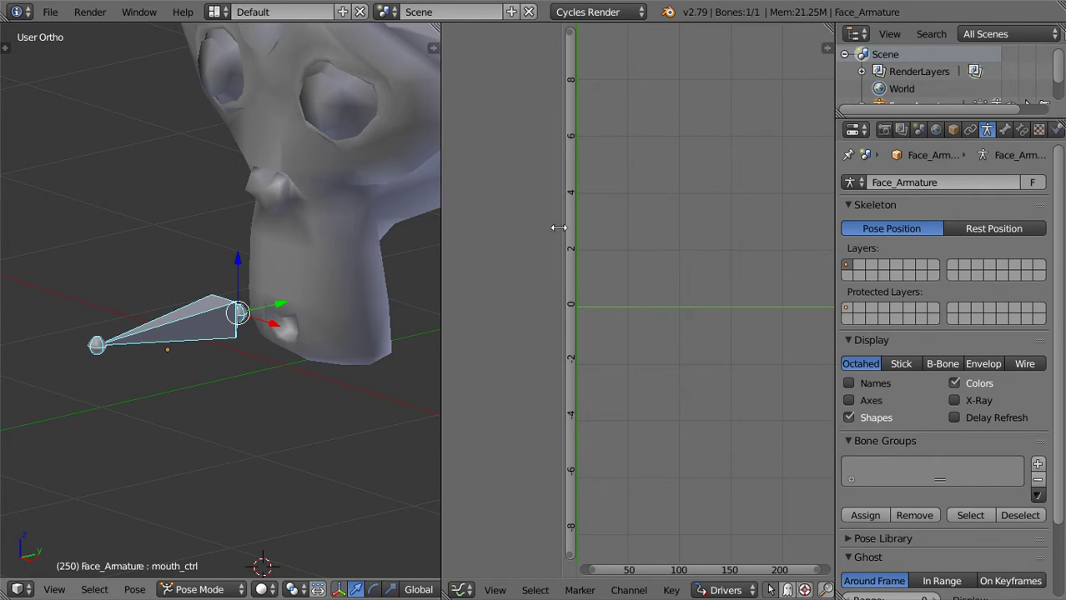
Select the Suzanne head and show the mouth_up driver's settings again in a wider Graph Editor
right_click(395, 279)
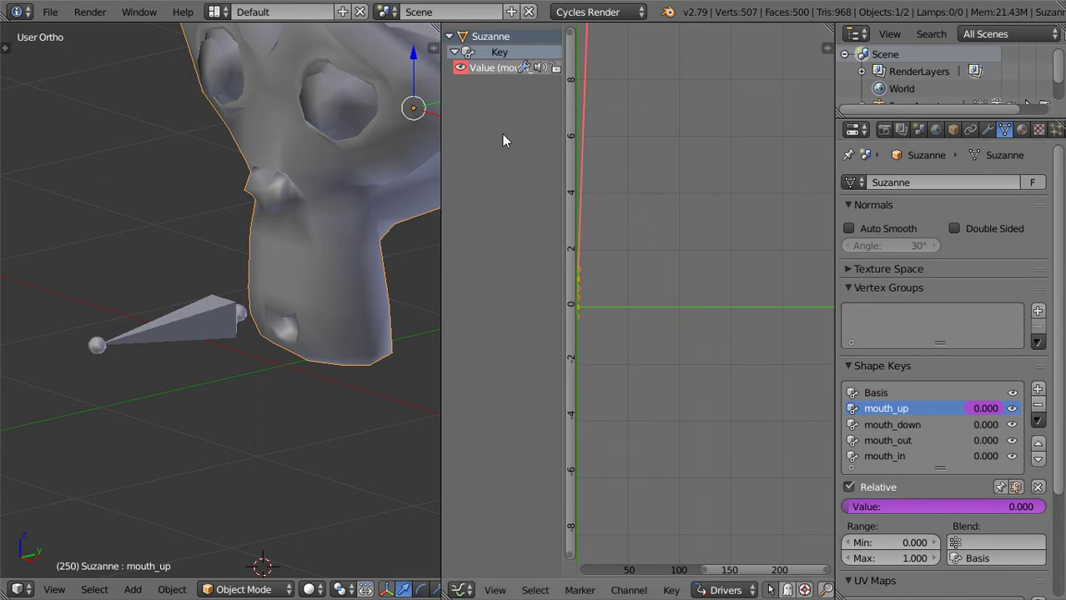
key(n)
drag(439, 171, 329, 171)
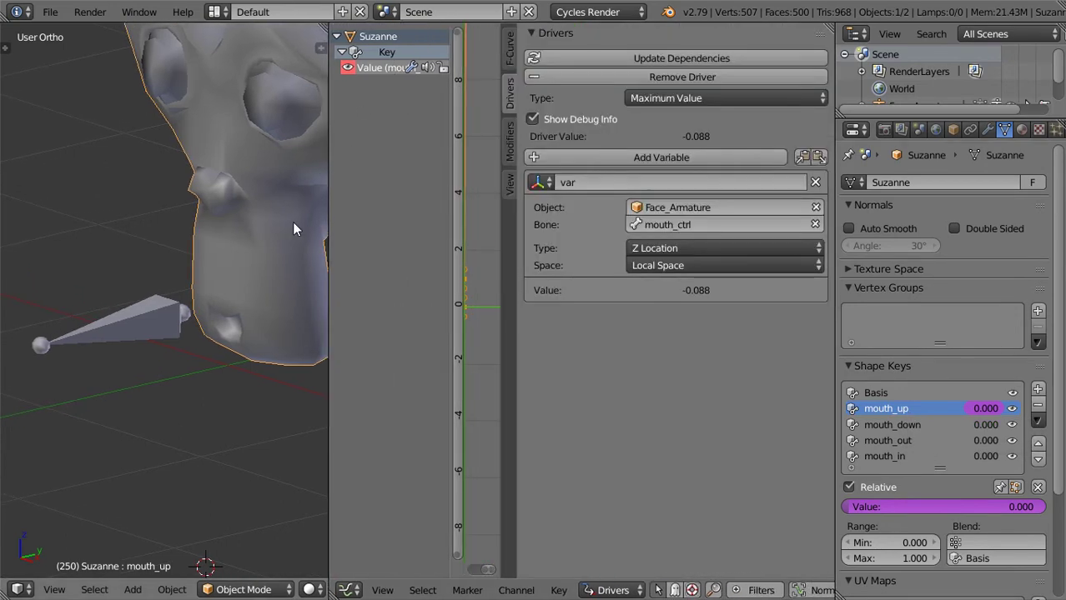
Return Face_Armature to Object Mode and check its location, rotation and scale values
right_click(140, 316)
key(ctrl+a)
click(140, 315)
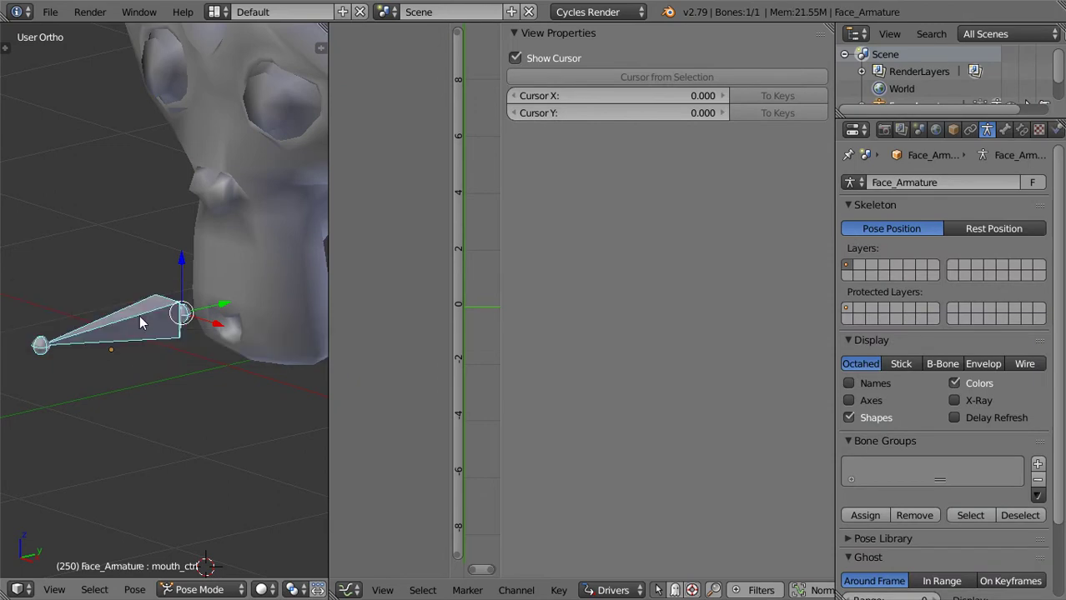
click(211, 590)
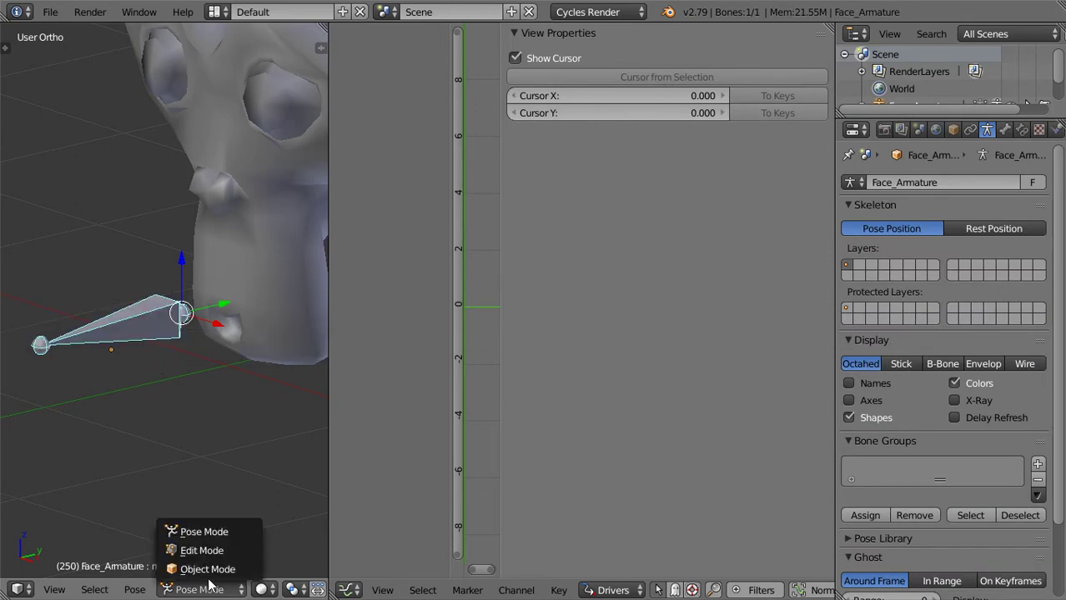
click(209, 570)
key(n)
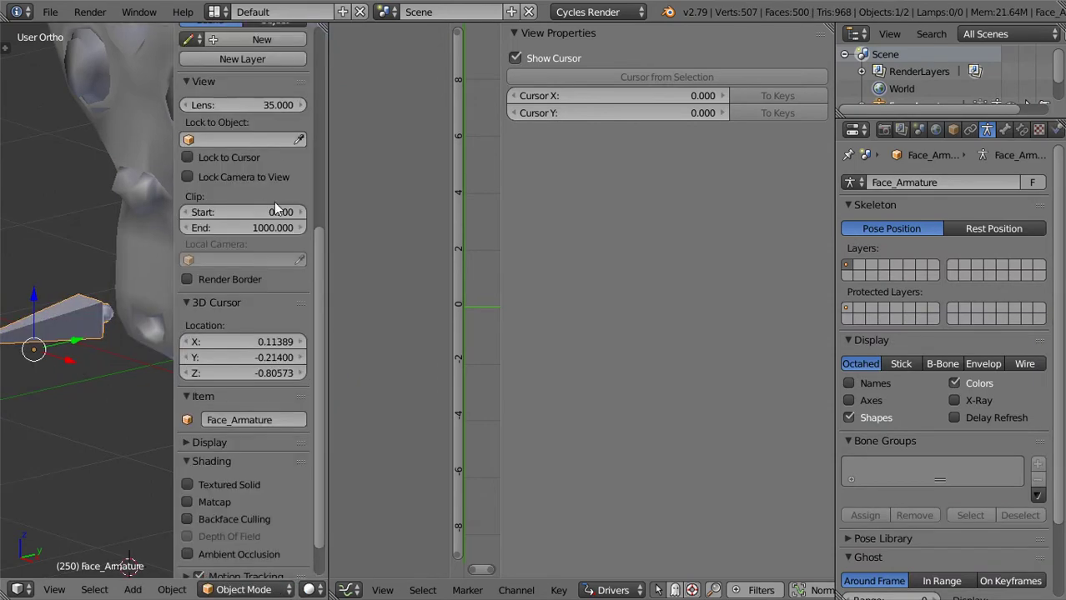
scroll(286, 177, up, 10)
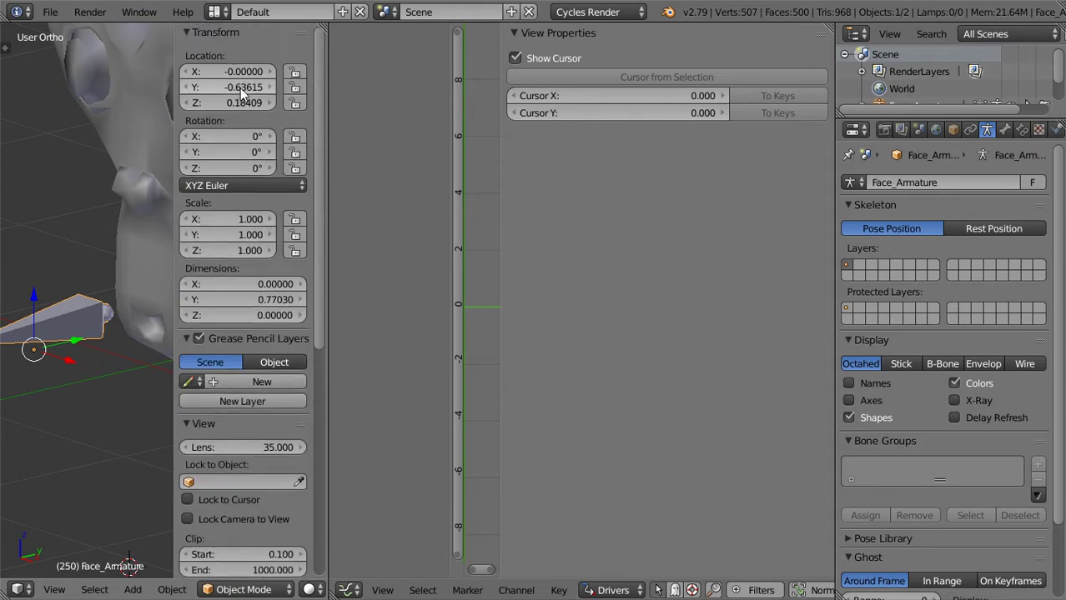
key(n)
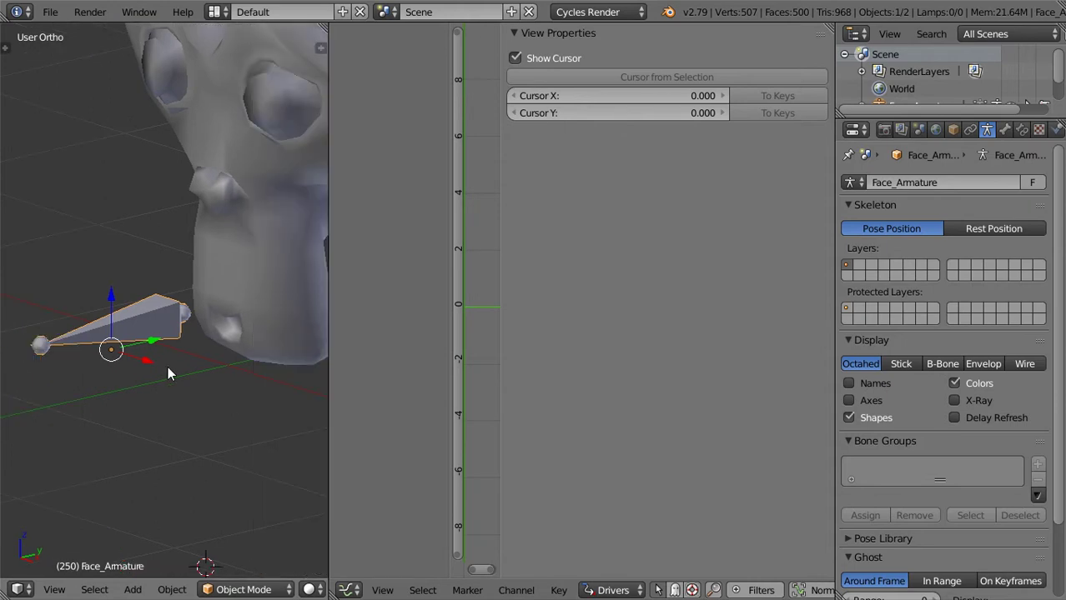
Apply the object transforms of Face_Armature and of the Suzanne head
key(ctrl+a)
click(114, 393)
right_click(281, 271)
key(ctrl+a)
click(280, 272)
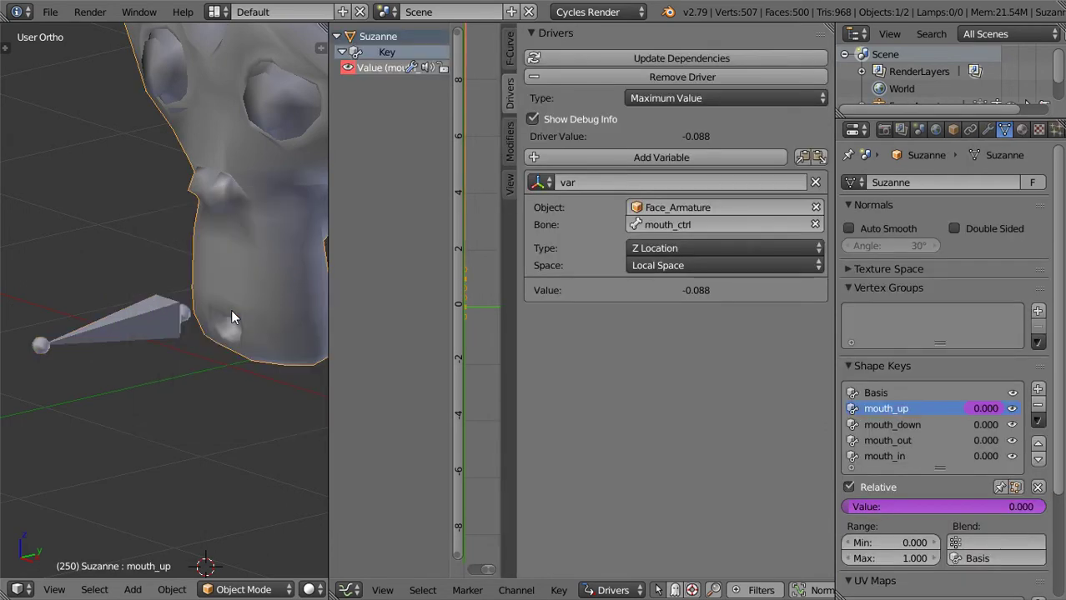
Widen the Graph Editor and display the F-Curve settings of the Suzanne head's mouth_up driver
drag(329, 74, 233, 107)
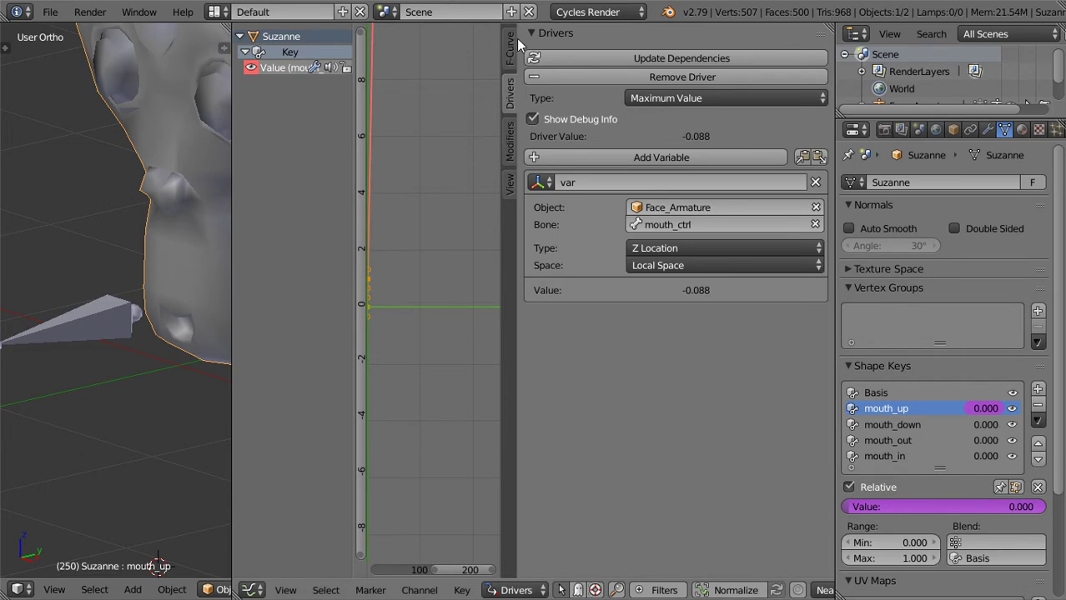
right_click(124, 312)
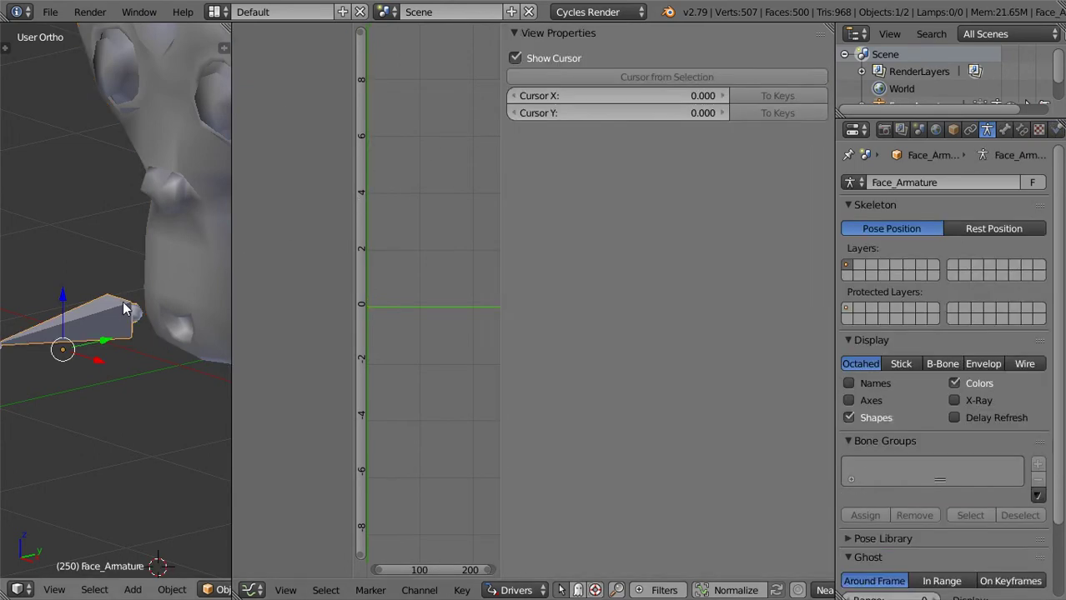
right_click(197, 246)
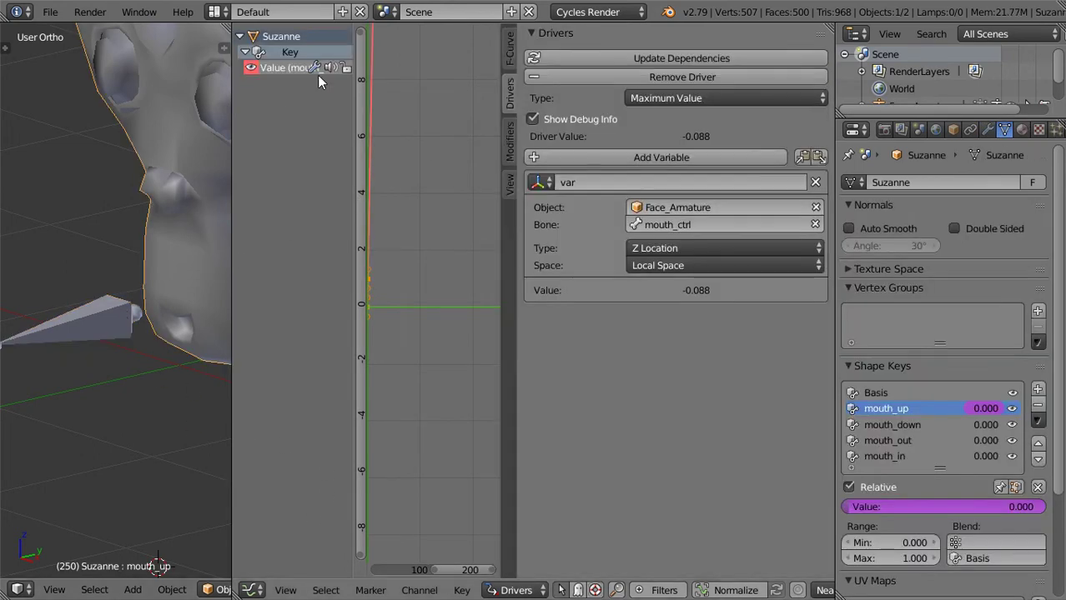
click(511, 48)
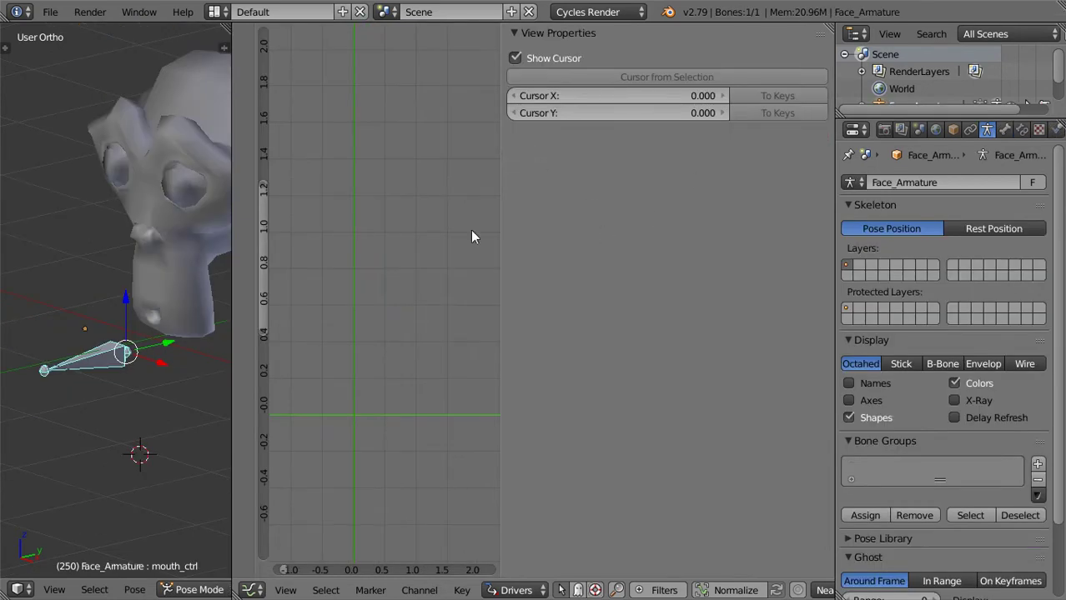
Move the mouth_ctrl bone upward along the global Z axis beside the mouth
scroll(172, 323, up, 3)
scroll(181, 325, up, 1)
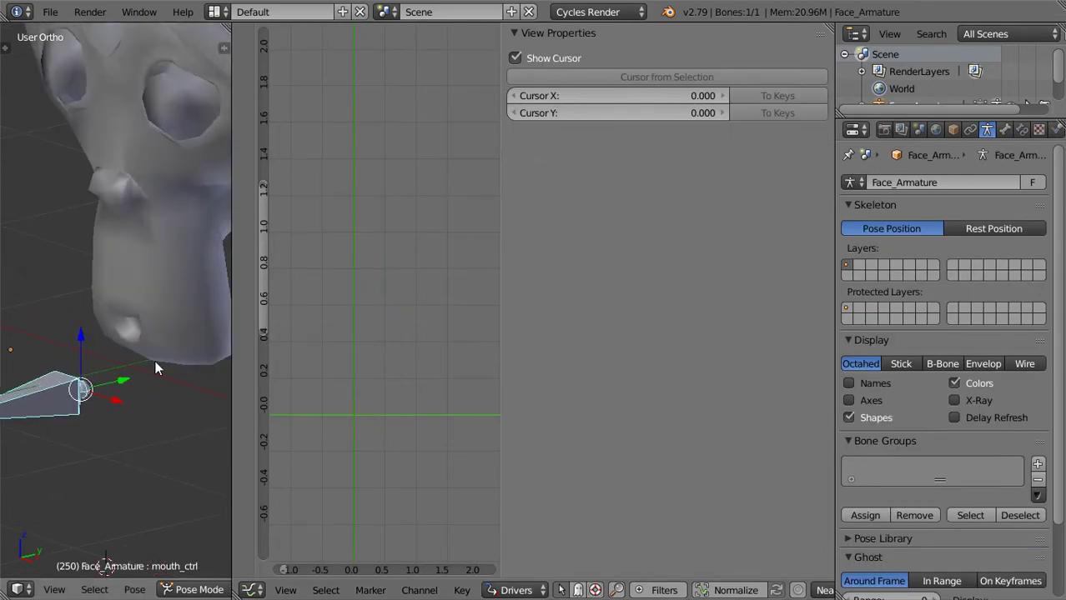
key(g)
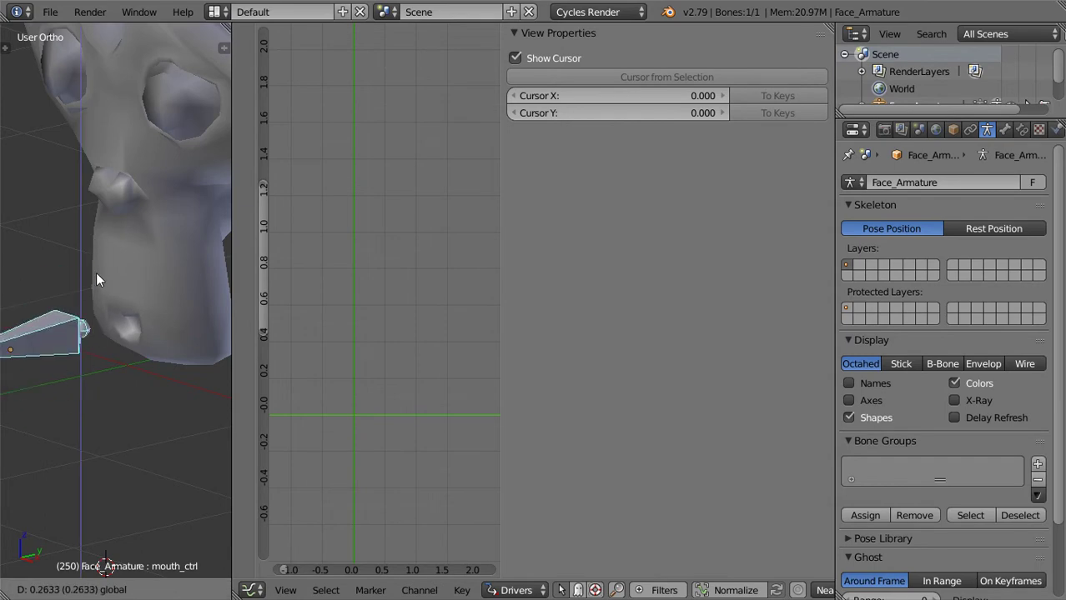
click(102, 315)
Select the Suzanne head and set the value of the mouth_up curve's keyframe at frame 1 to -5
right_click(211, 231)
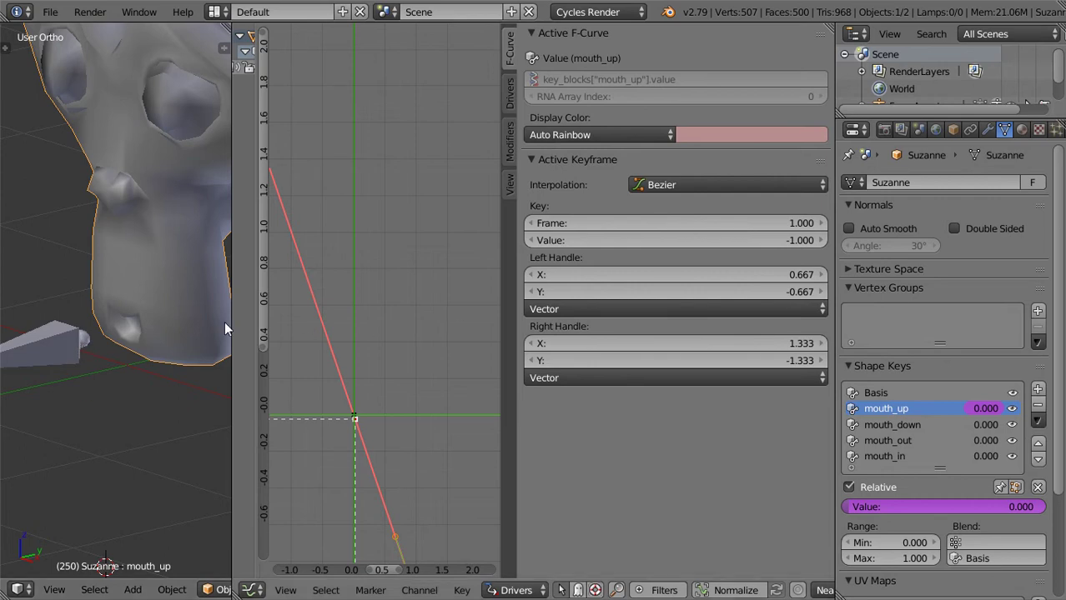
scroll(346, 266, down, 2)
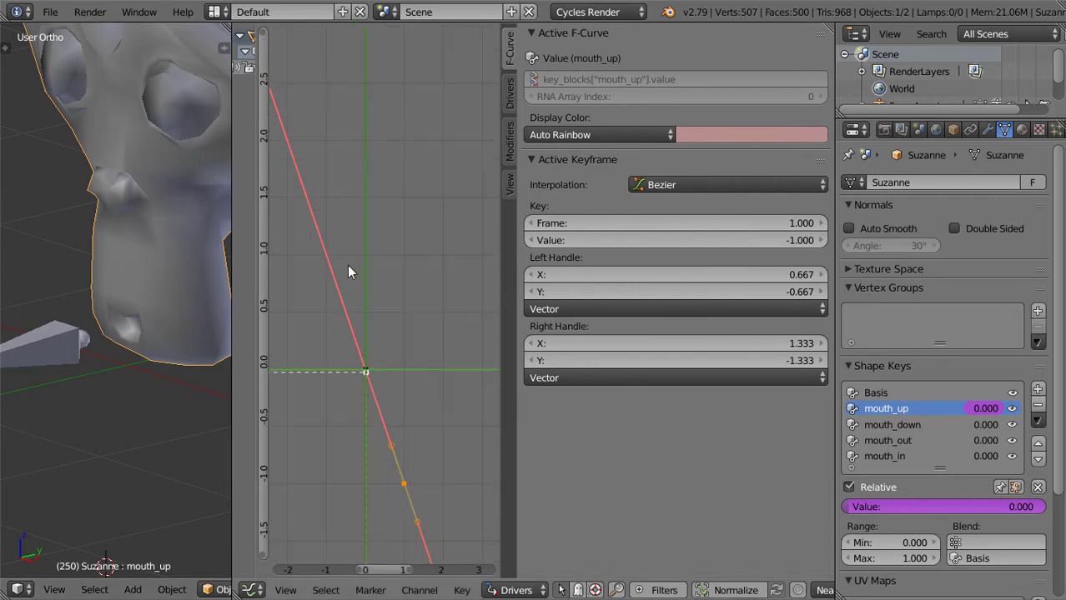
key(a)
key(Home)
scroll(379, 303, down, 4)
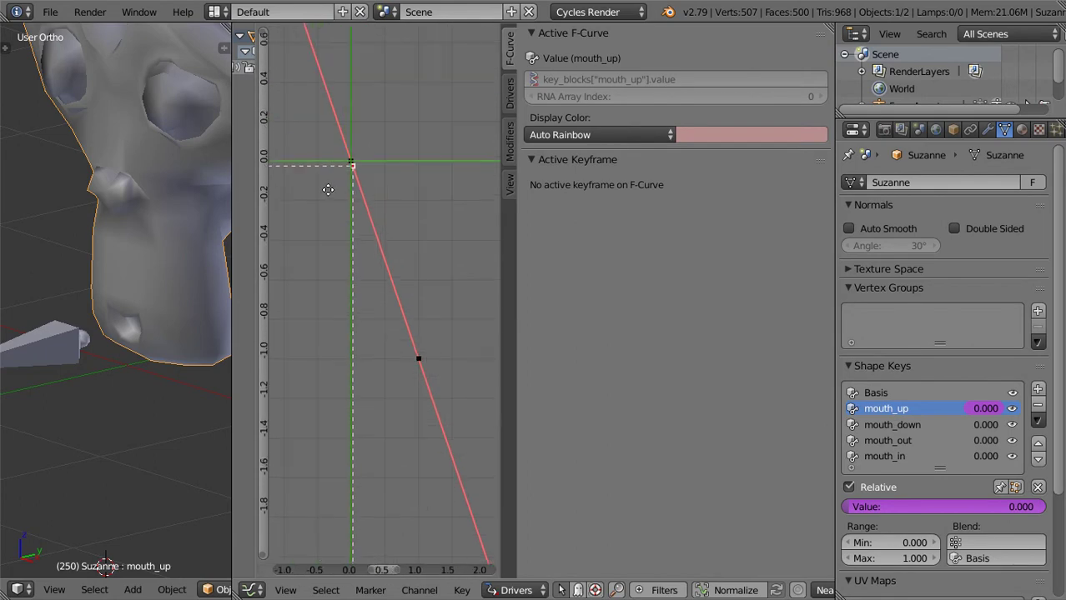
scroll(328, 191, down, 3)
click(420, 373)
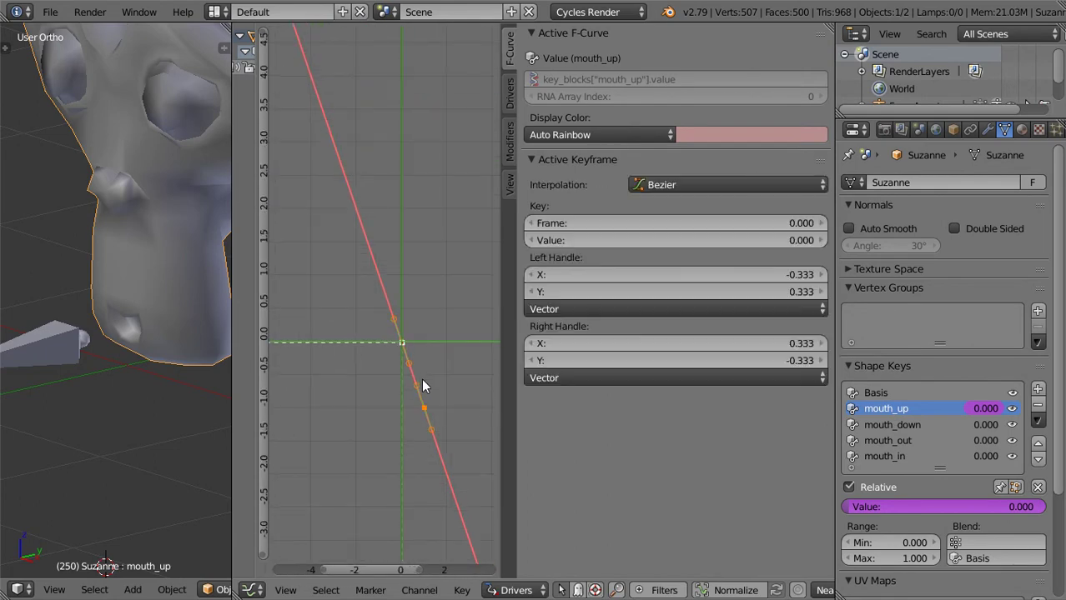
scroll(424, 413, up, 2)
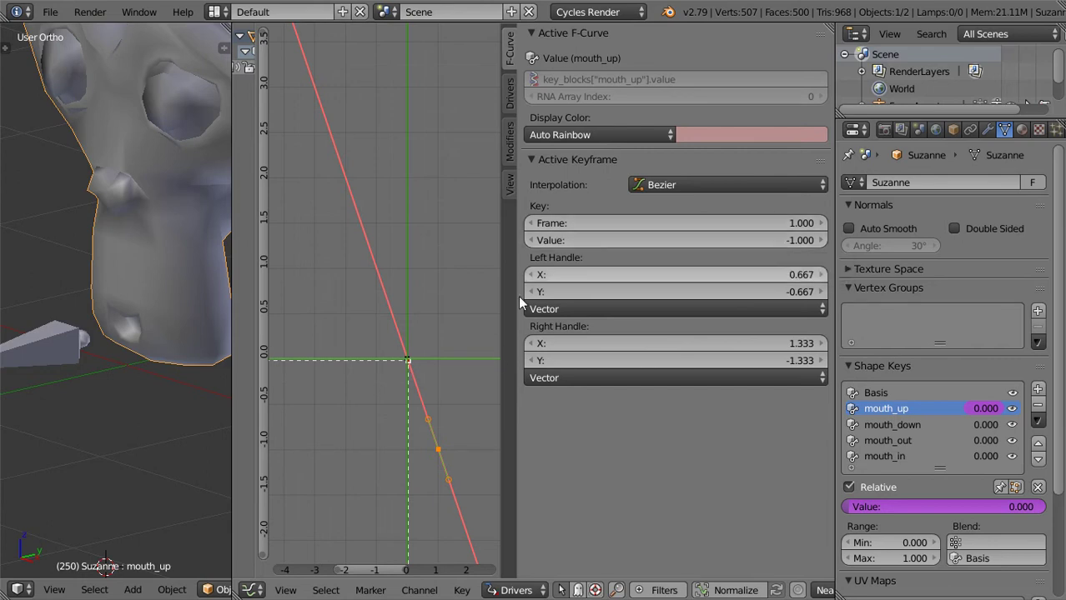
click(769, 241)
key(BackSpace)
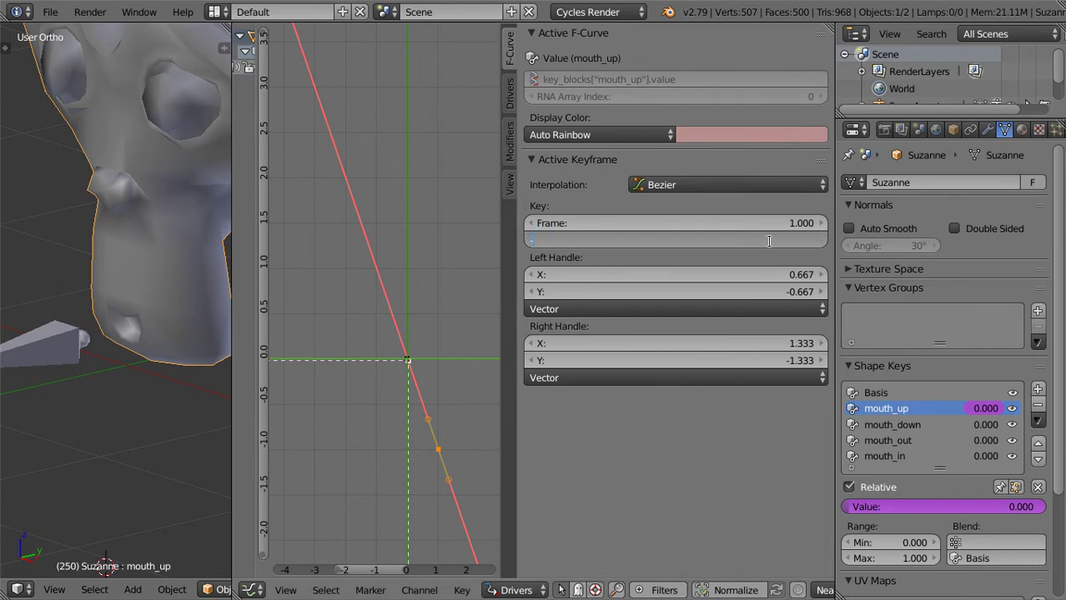
text(-5)
key(Return)
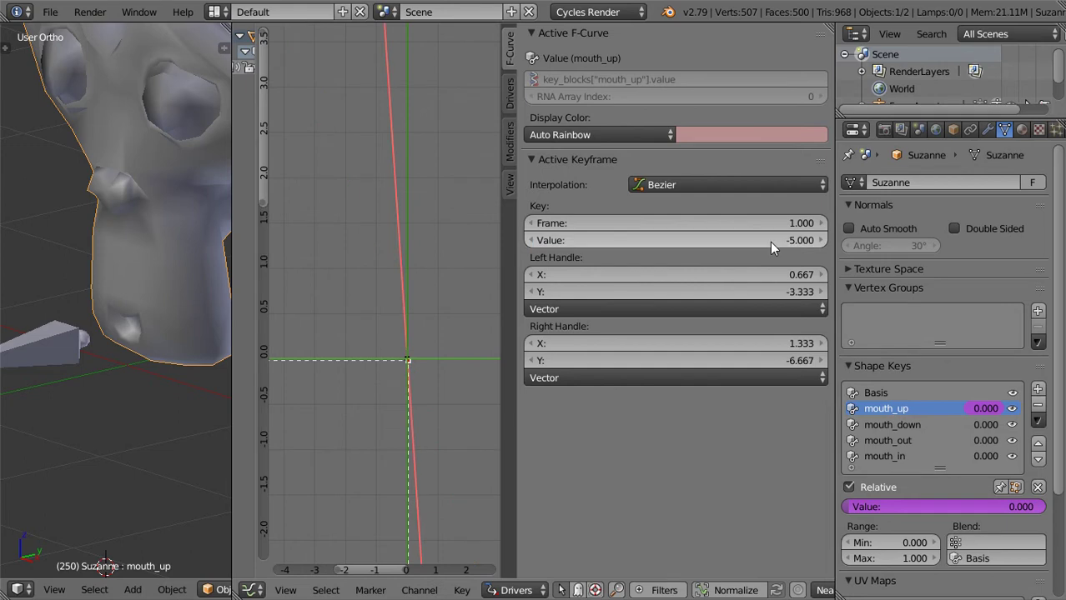
Raise the mouth_ctrl bone along Z to test the mouth_up driver, and reselect the Suzanne head
right_click(51, 348)
drag(83, 304, 87, 278)
right_click(152, 311)
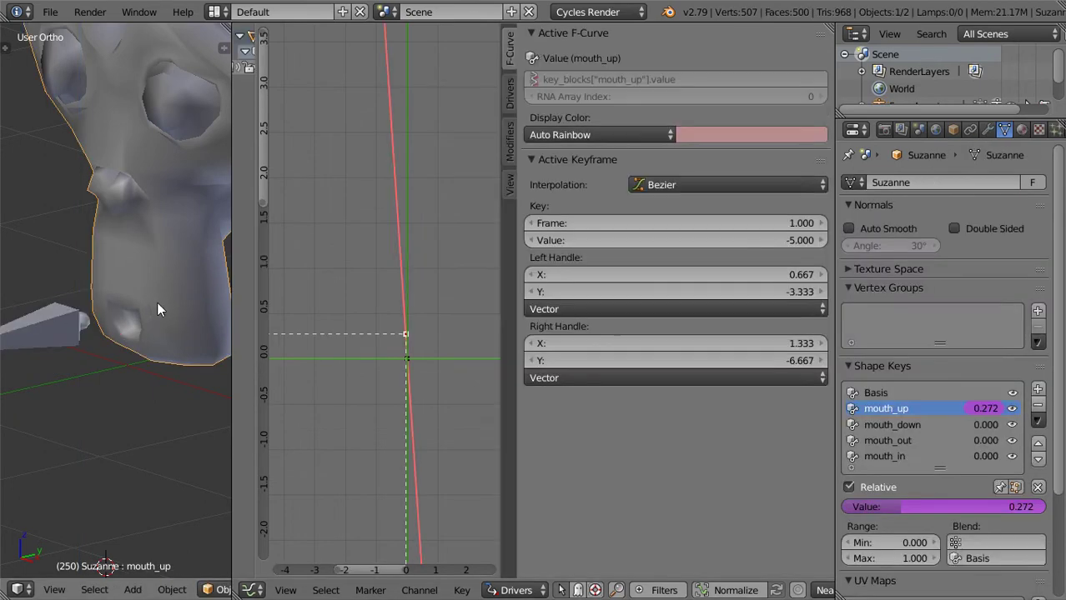
Copy the driver of the mouth_up shape key and paste it onto mouth_down
right_click(992, 411)
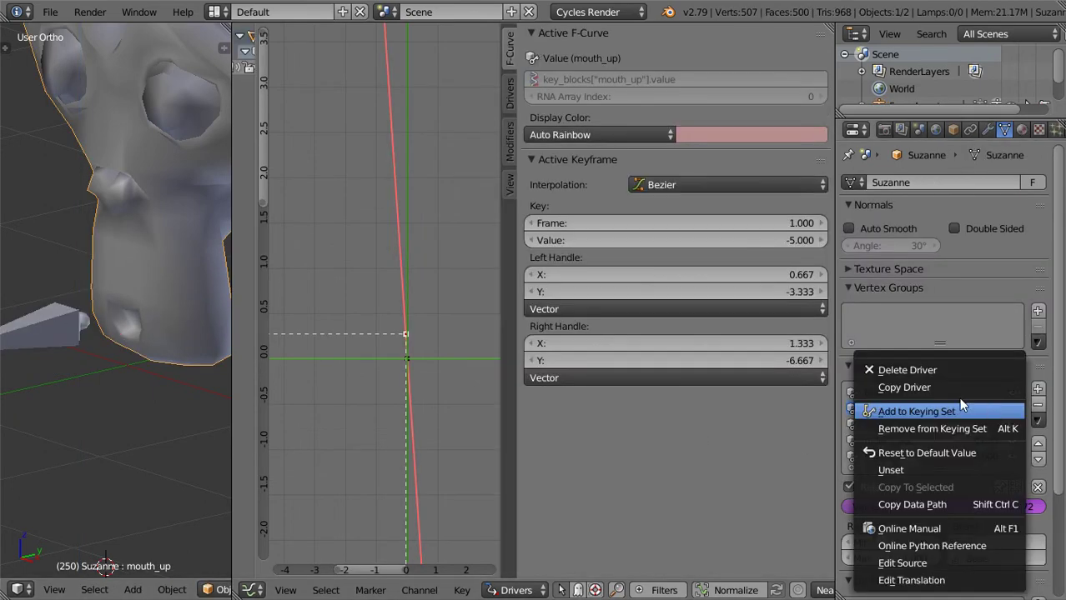
click(930, 388)
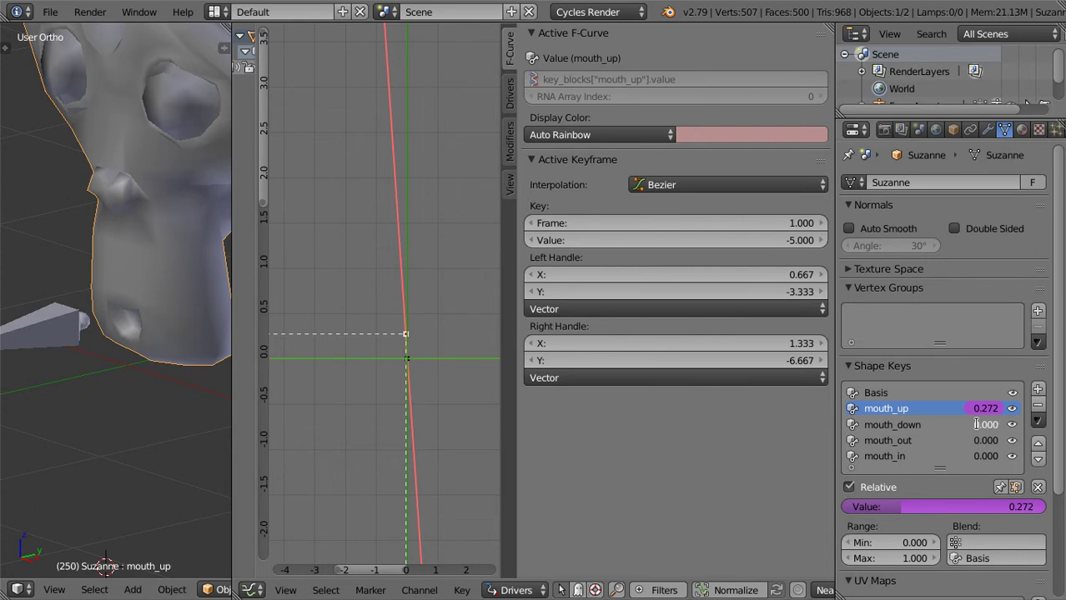
click(976, 424)
key(Return)
right_click(989, 422)
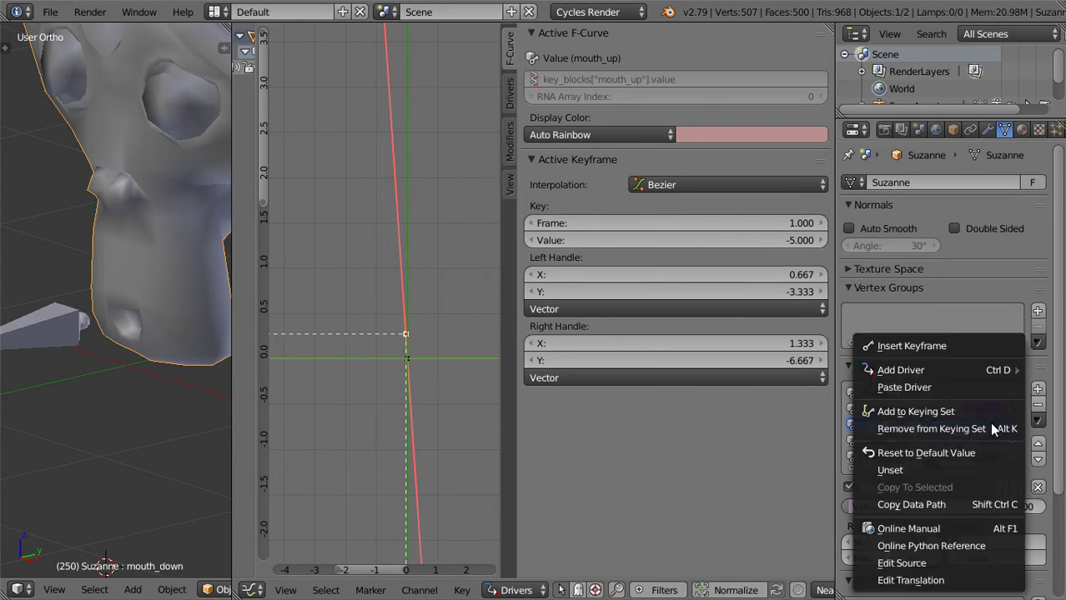
click(917, 393)
Paste the copied driver onto the mouth_out and mouth_in shape keys
click(959, 439)
key(Return)
right_click(975, 442)
click(917, 389)
click(942, 456)
right_click(968, 458)
click(914, 388)
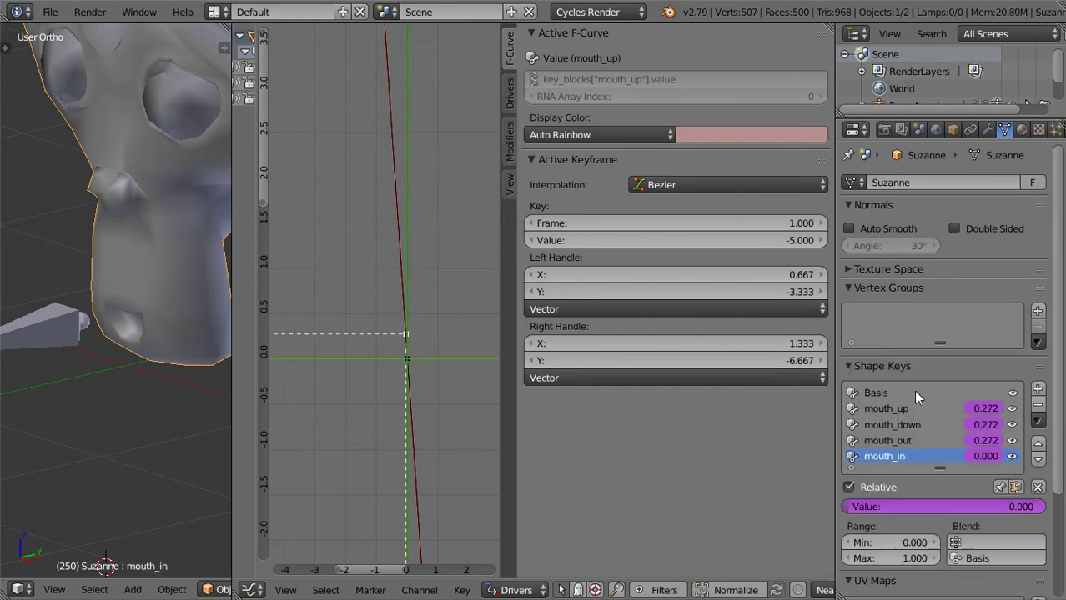
Widen the Graph Editor, hide the mouth_up, mouth_out and mouth_in curves, and make the mouth_down curve active
drag(232, 200, 228, 286)
click(44, 67)
click(45, 83)
click(44, 113)
click(44, 98)
click(45, 83)
click(85, 82)
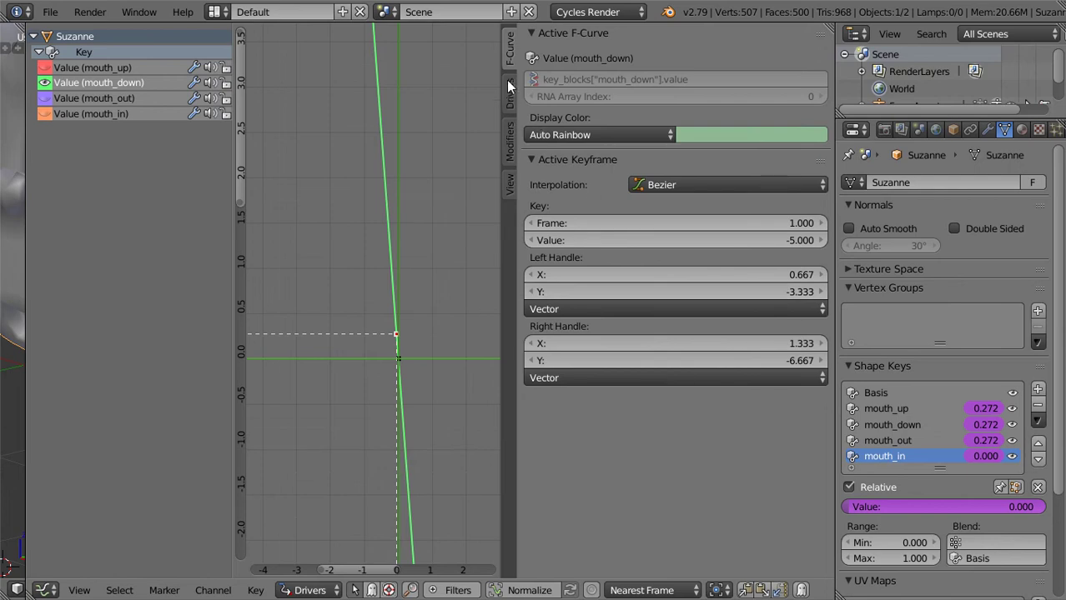
Set the value of the mouth_down driver curve's keyframe at frame 1 to 5
key(a)
key(Home)
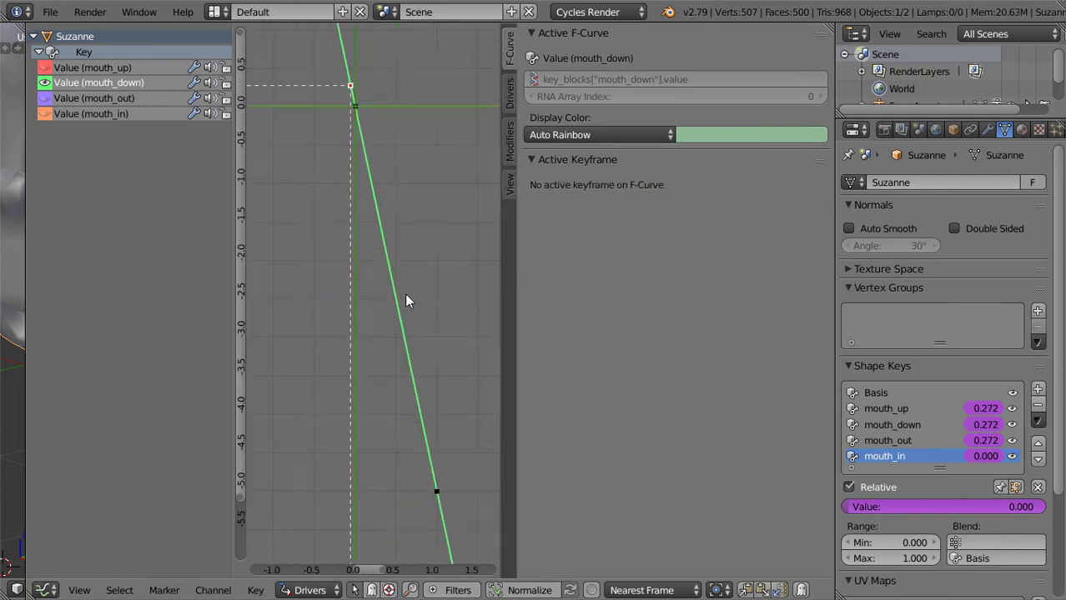
right_click(443, 416)
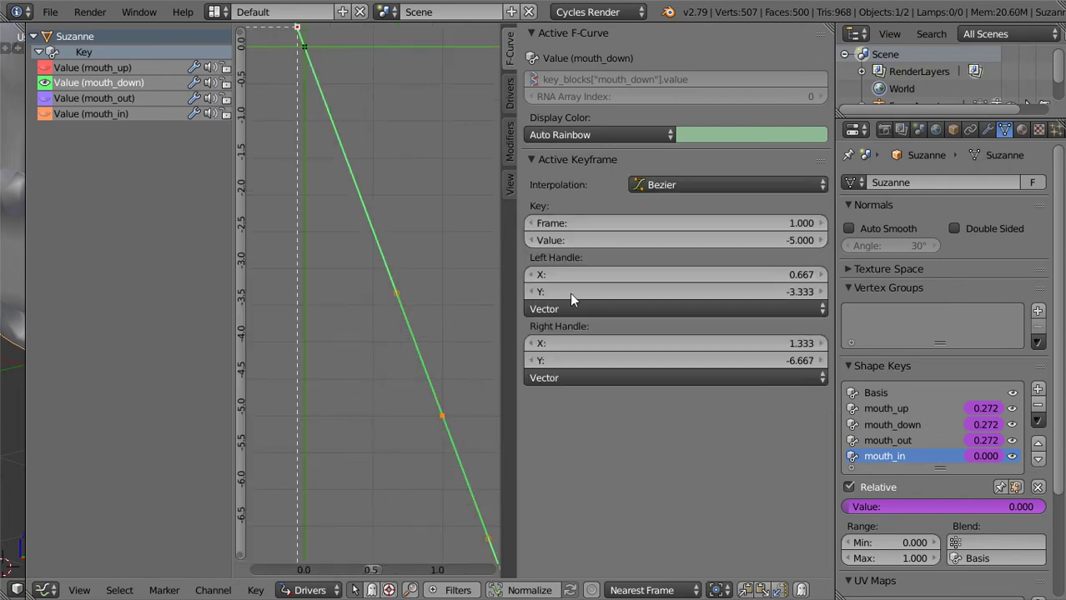
click(729, 237)
text(5)
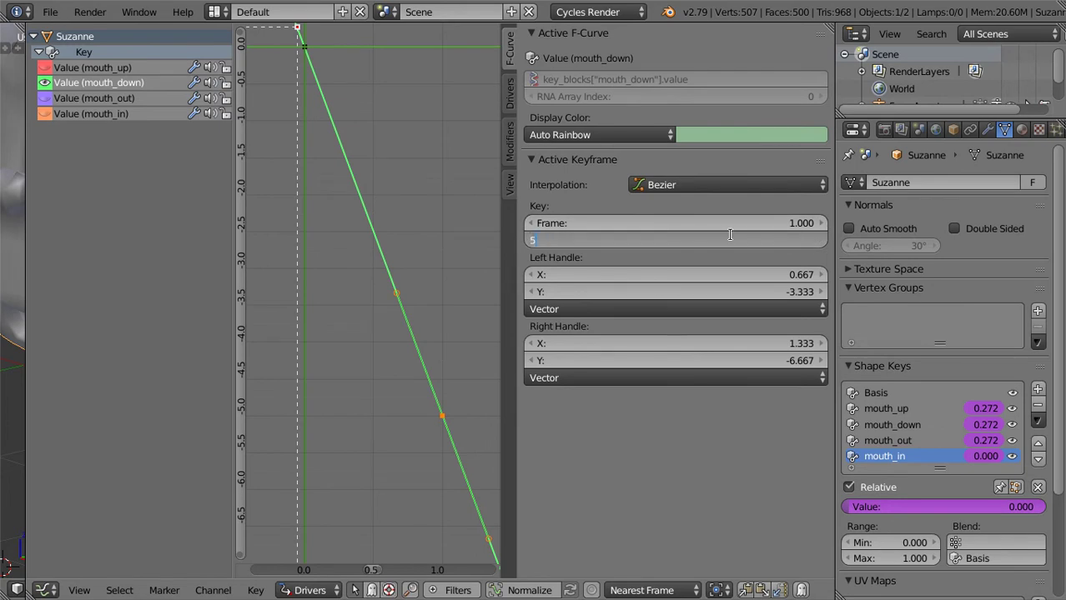
key(Return)
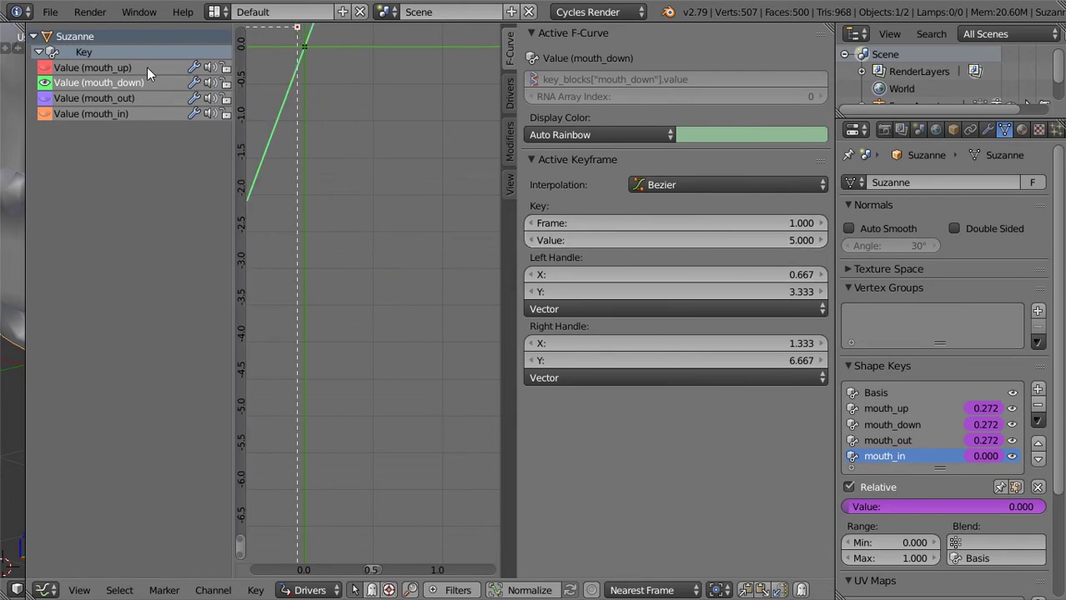
Show only the mouth_out driver curve and set its driver variable's type to X Location
click(45, 83)
click(86, 97)
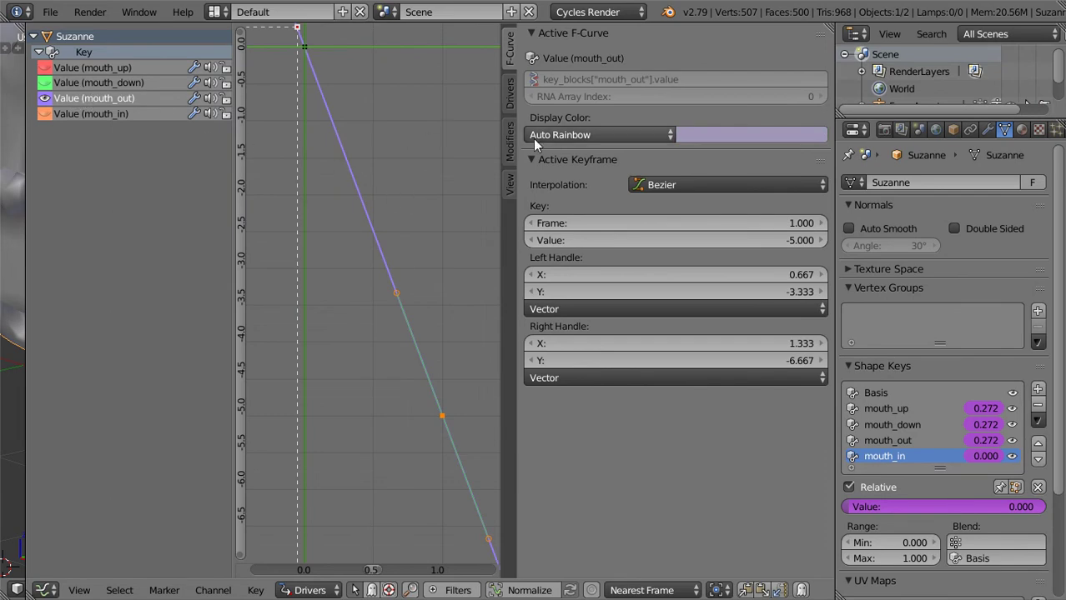
click(508, 104)
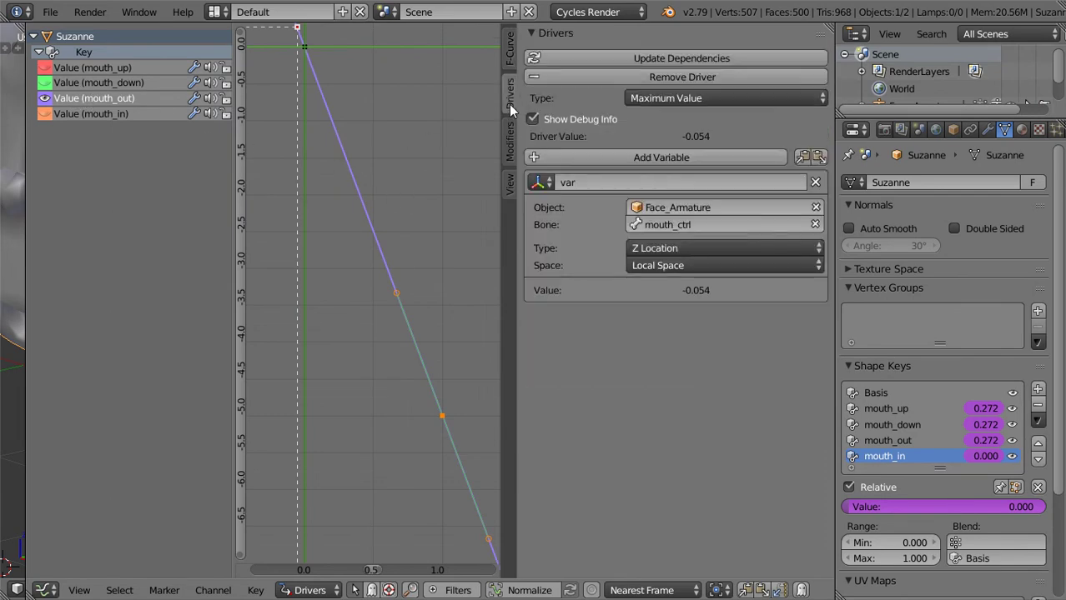
click(684, 250)
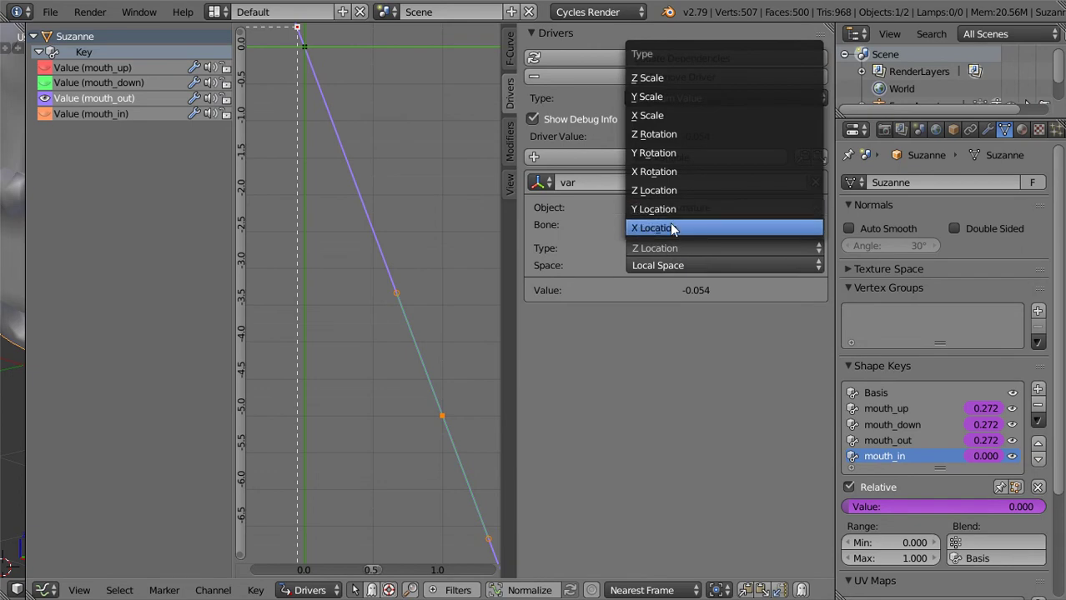
click(670, 226)
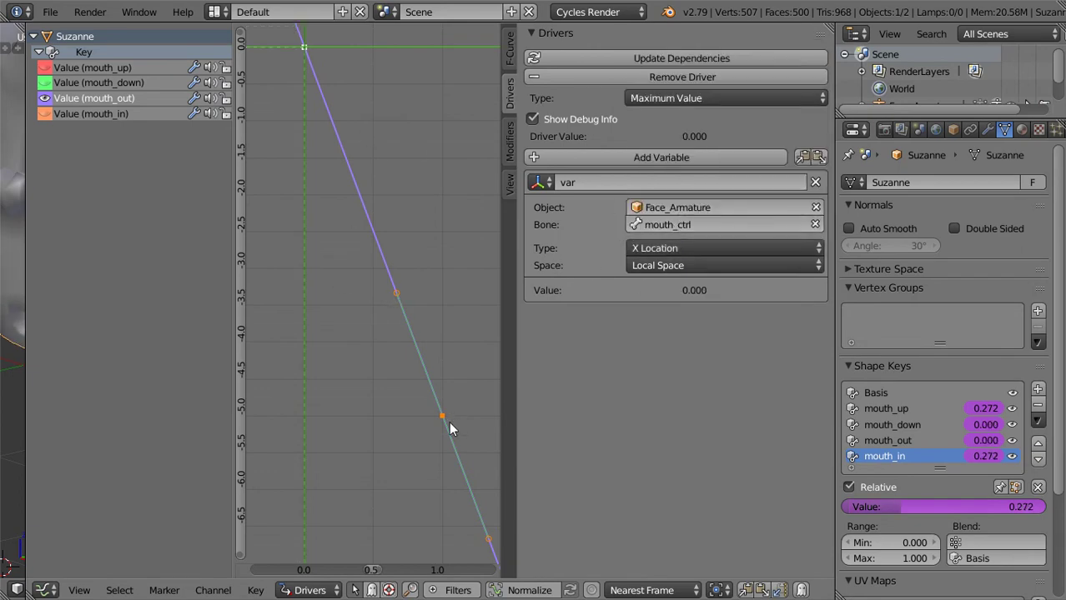
Enlarge the 3D View, move the mouth_ctrl bone along X to test the mouth_out driver, and reselect the Suzanne head
drag(27, 363, 267, 363)
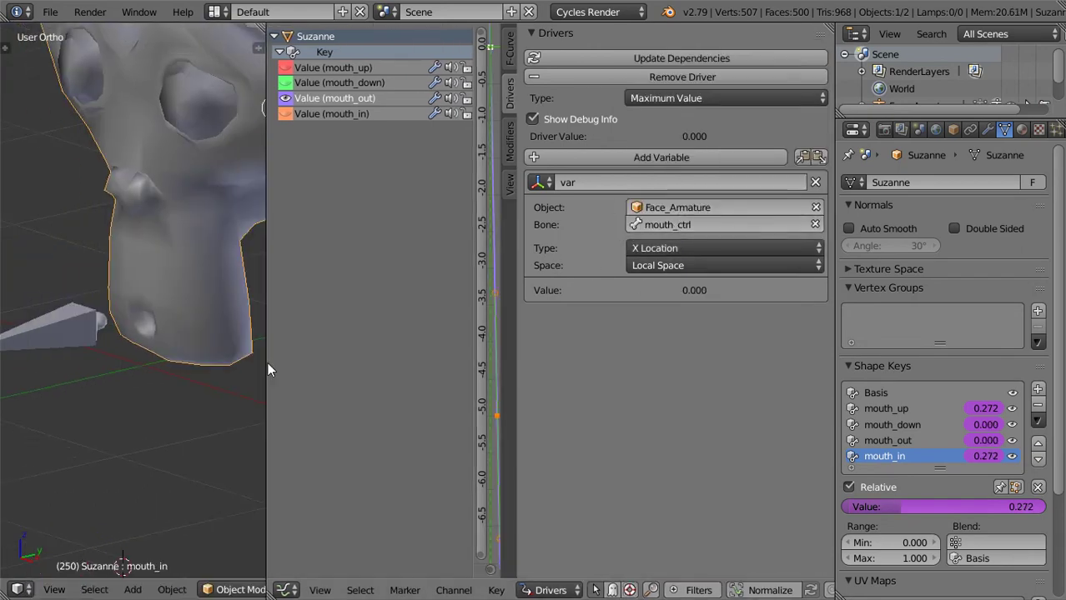
right_click(88, 326)
middle_drag(86, 335, 138, 322)
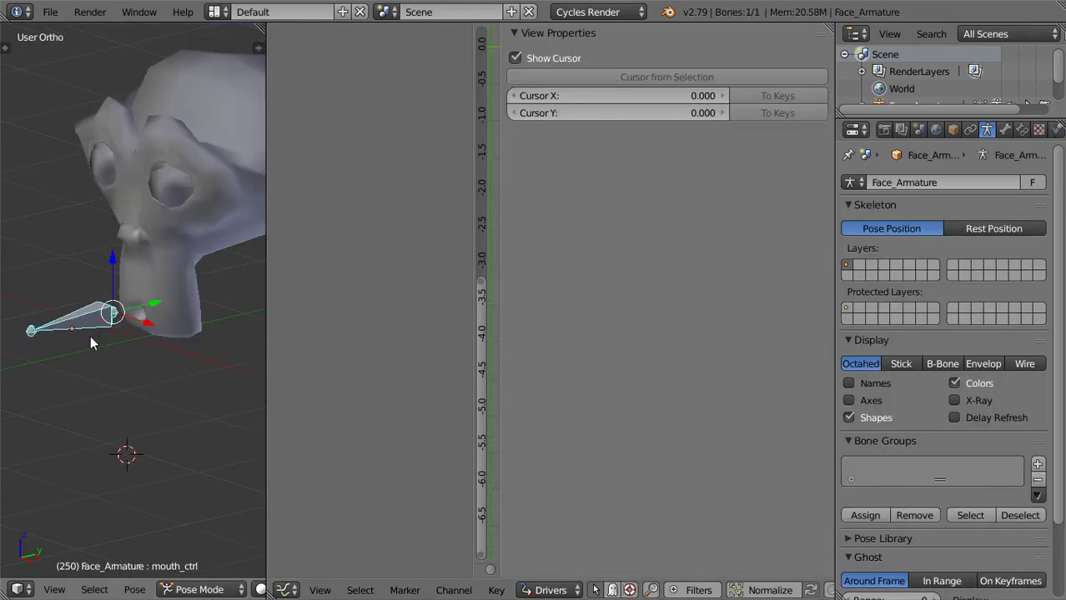
key(g)
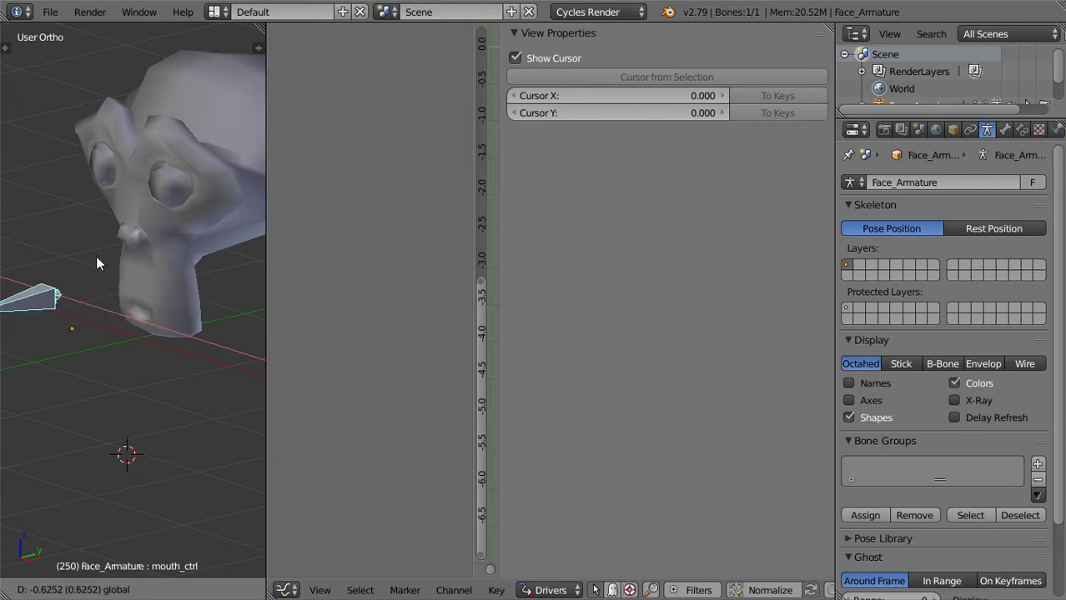
click(151, 307)
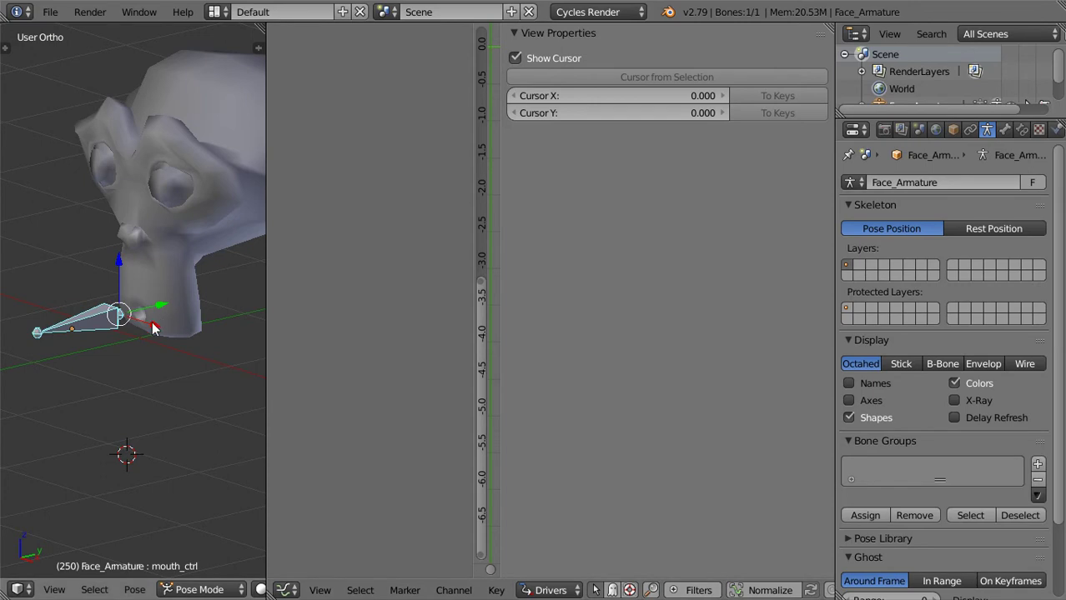
right_click(176, 249)
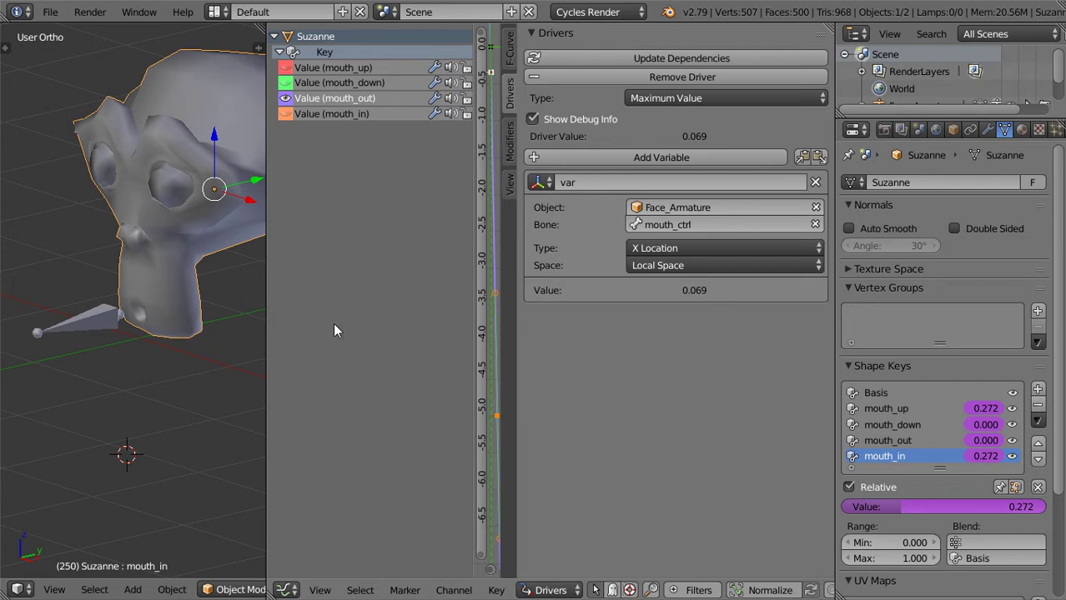
Maximize the Graph Editor and set the mouth_out curve's keyframe at frame 1 to a value of 4
key(shift+space)
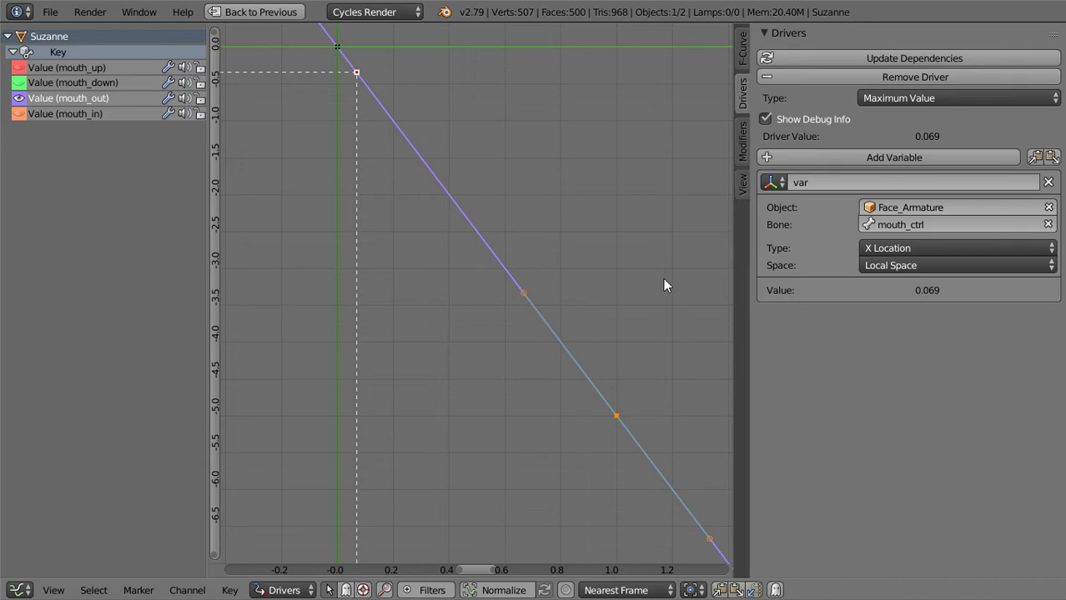
click(743, 51)
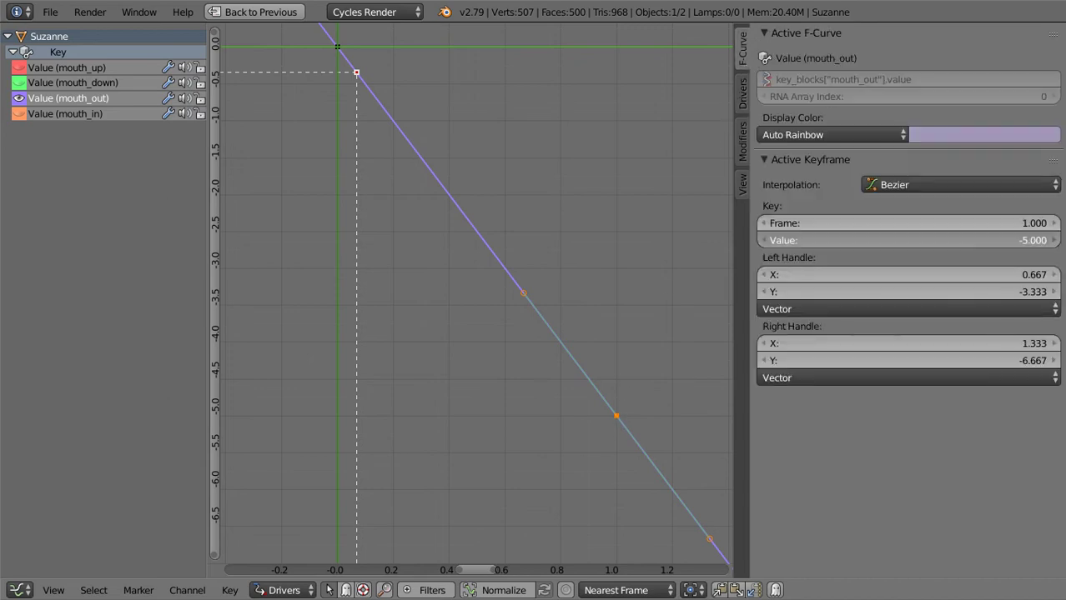
key(Return)
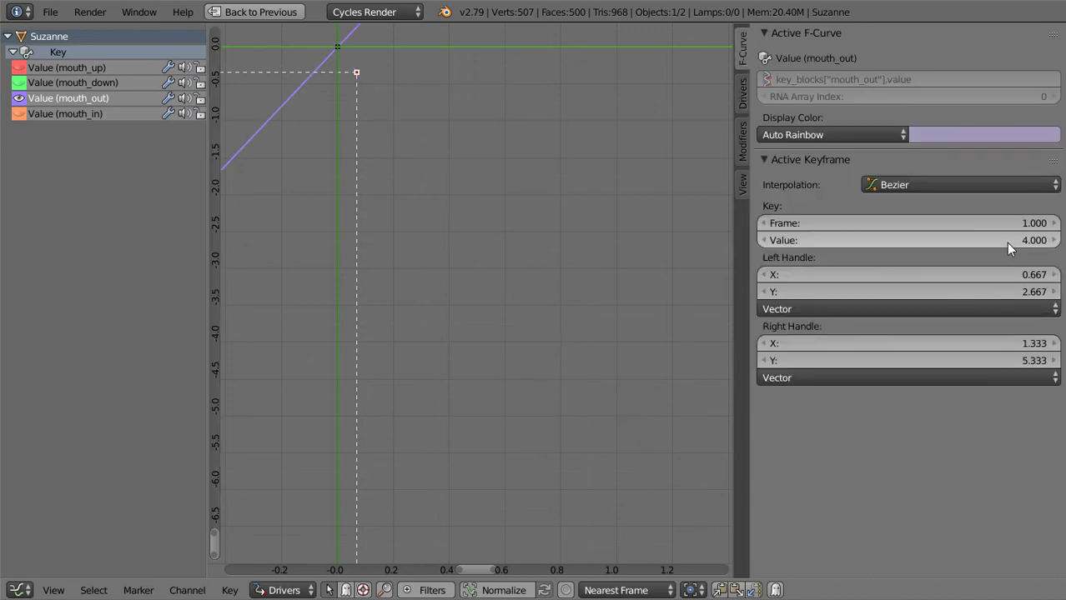
Show only the mouth_in driver curve and set its keyframe at frame 1 to a value of -4
click(18, 98)
click(66, 113)
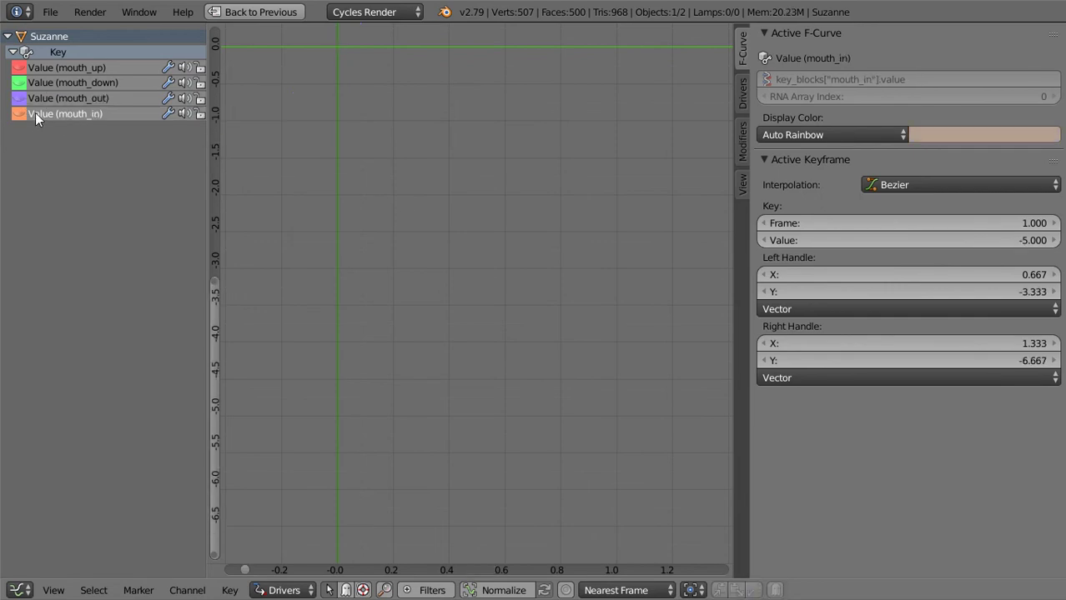
click(18, 113)
click(895, 241)
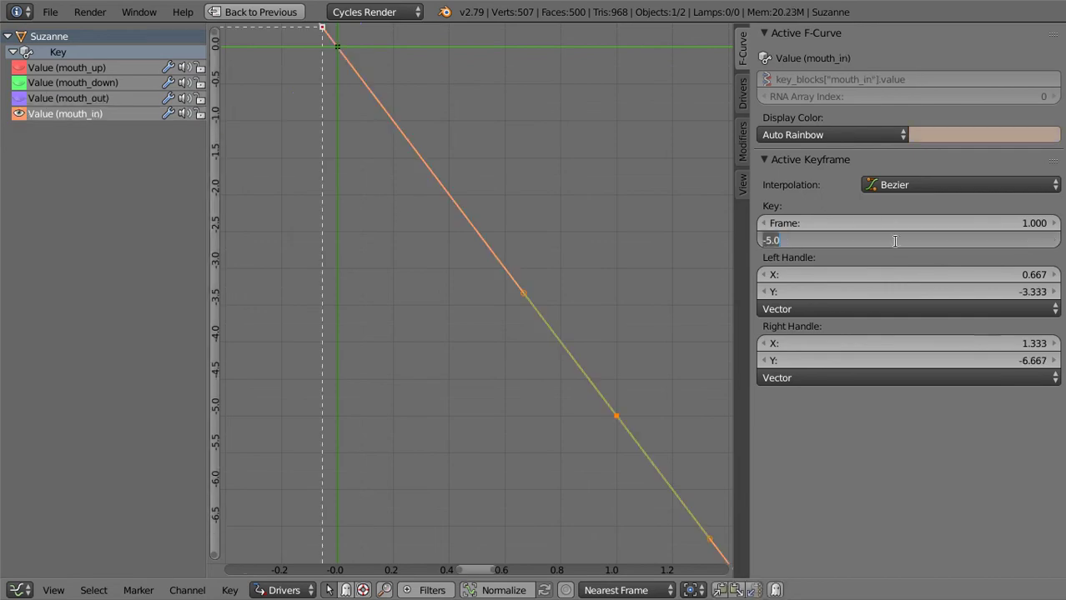
text(-4)
key(Return)
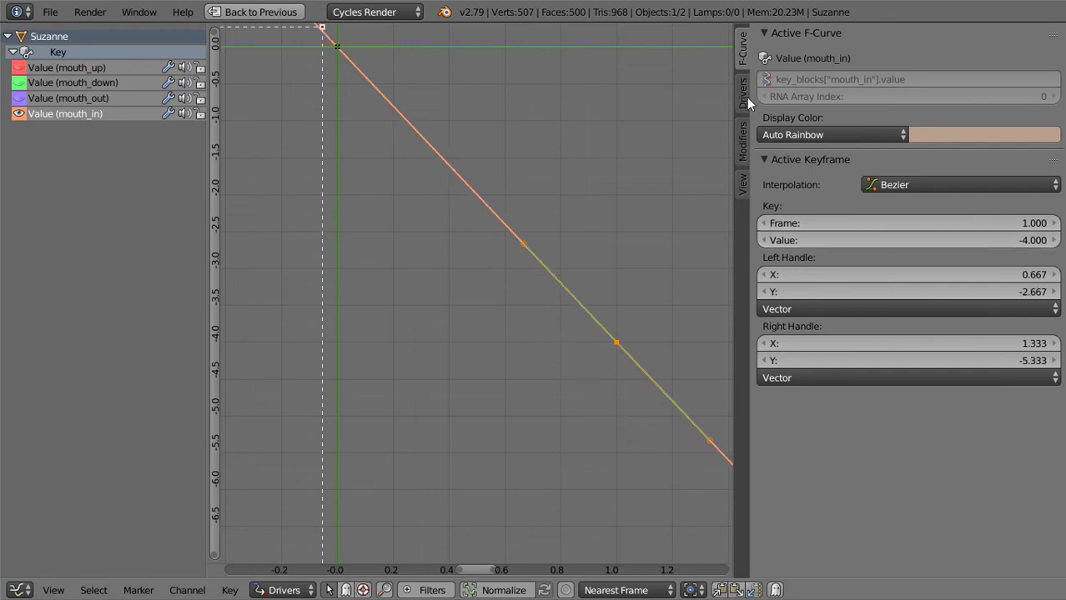
Change the mouth_in driver variable's type to X Location
click(744, 96)
click(900, 248)
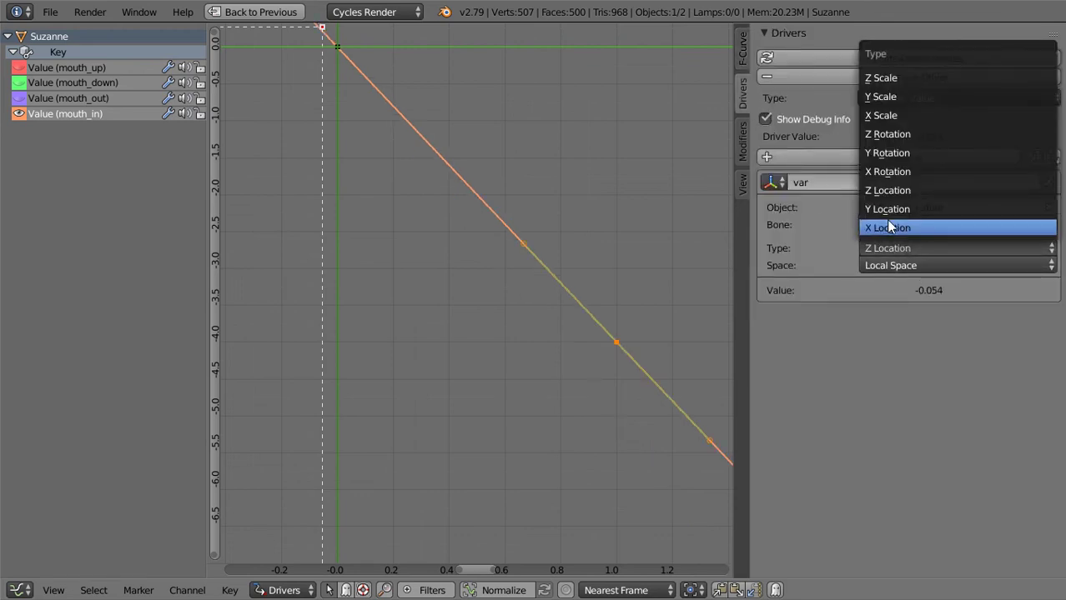
click(887, 225)
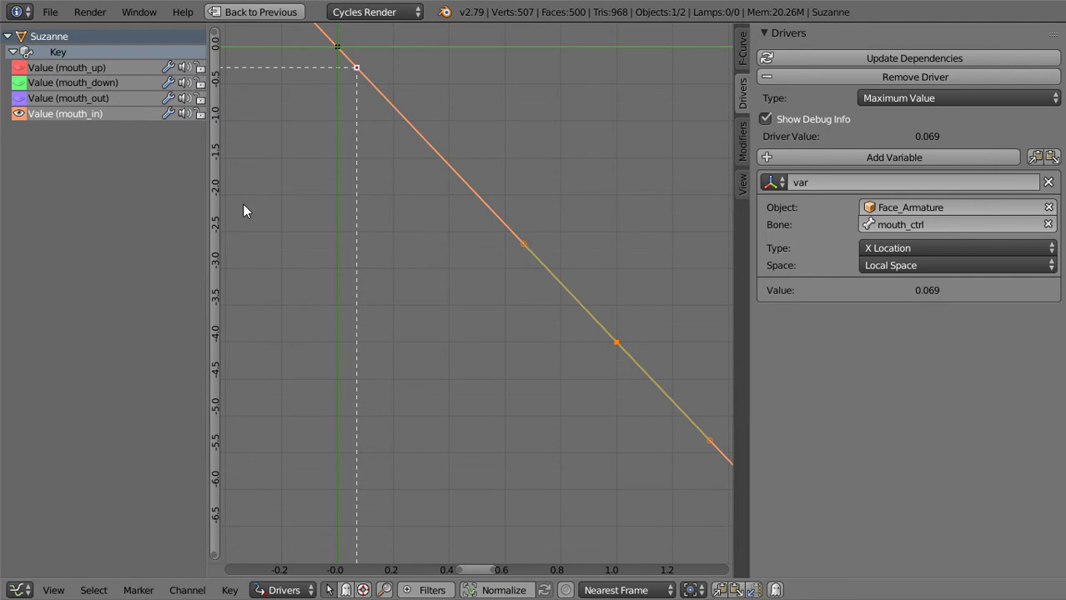
Restore the editor layout and move the mouth_ctrl bone along X to test the mouth_out and mouth_in drivers
key(ctrl+Up)
right_click(96, 328)
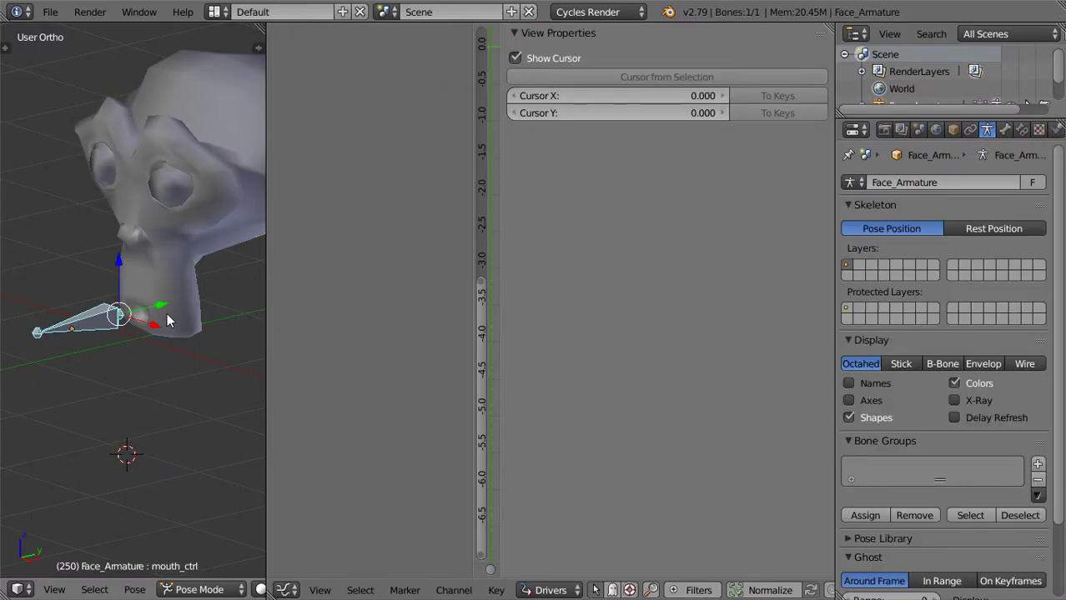
key(g)
key(x)
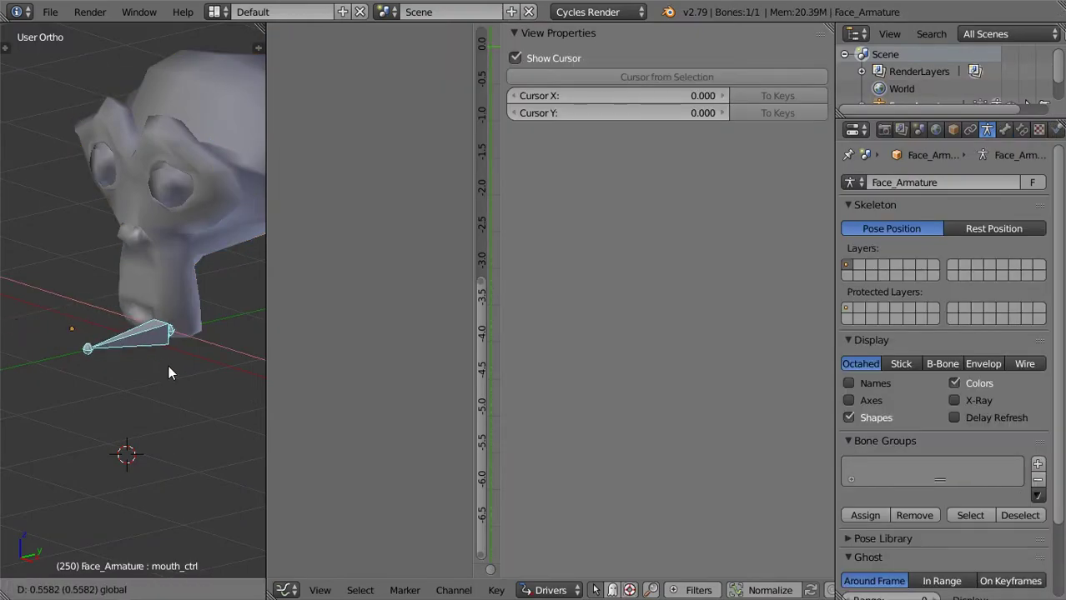
click(133, 346)
Lower the mouth_ctrl bone along Z to test the mouth_up and mouth_down drivers
key(g)
key(z)
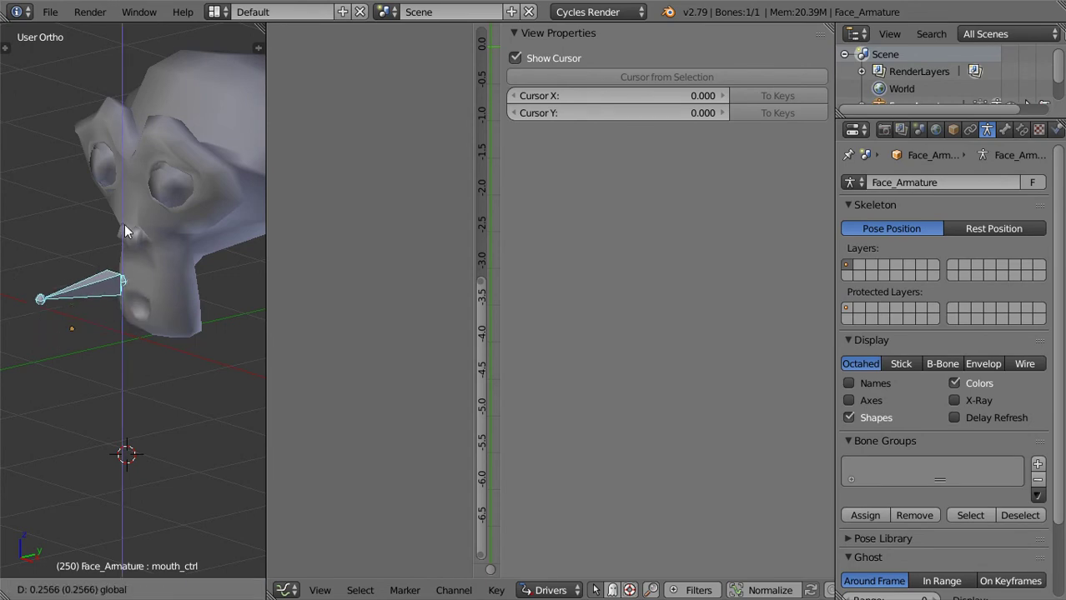
click(133, 292)
scroll(138, 308, up, 2)
scroll(138, 308, down, 4)
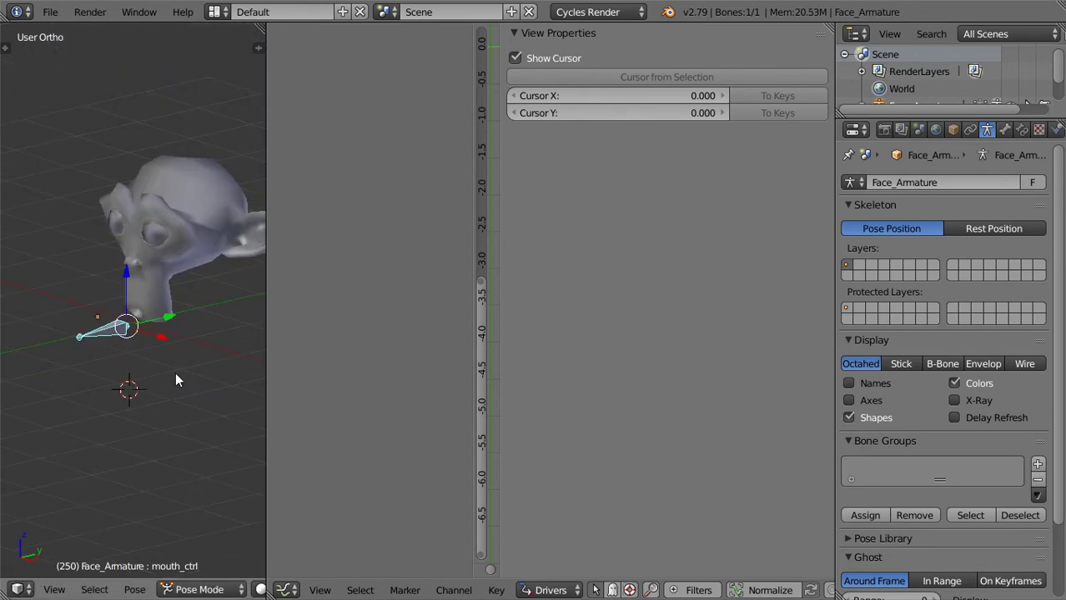
Try moving the mouth_ctrl bone in X and Z together with the global Y axis locked
key(g)
key(shift+y)
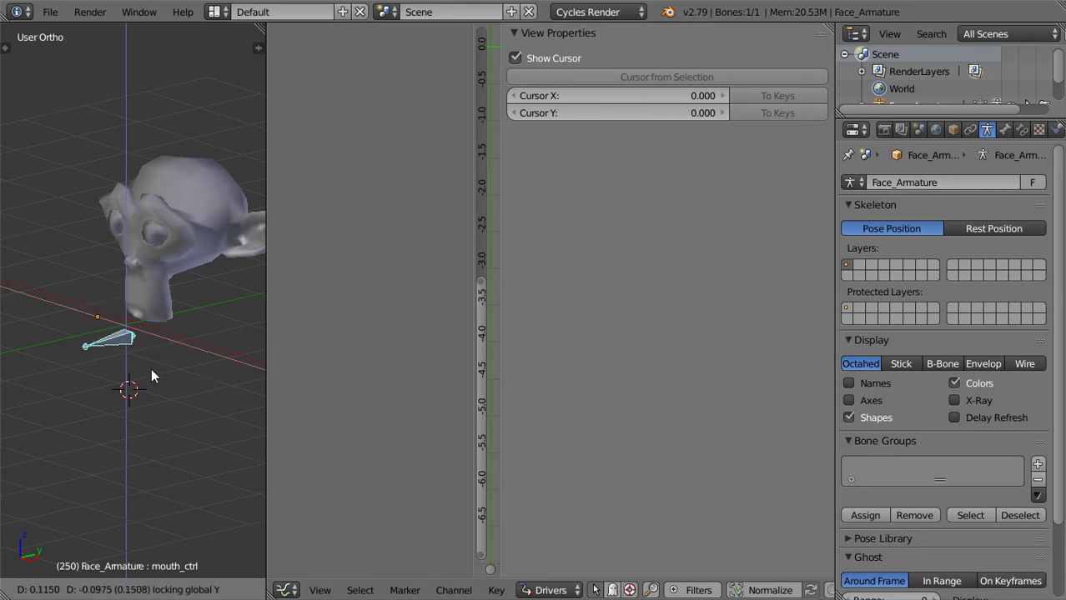
click(160, 353)
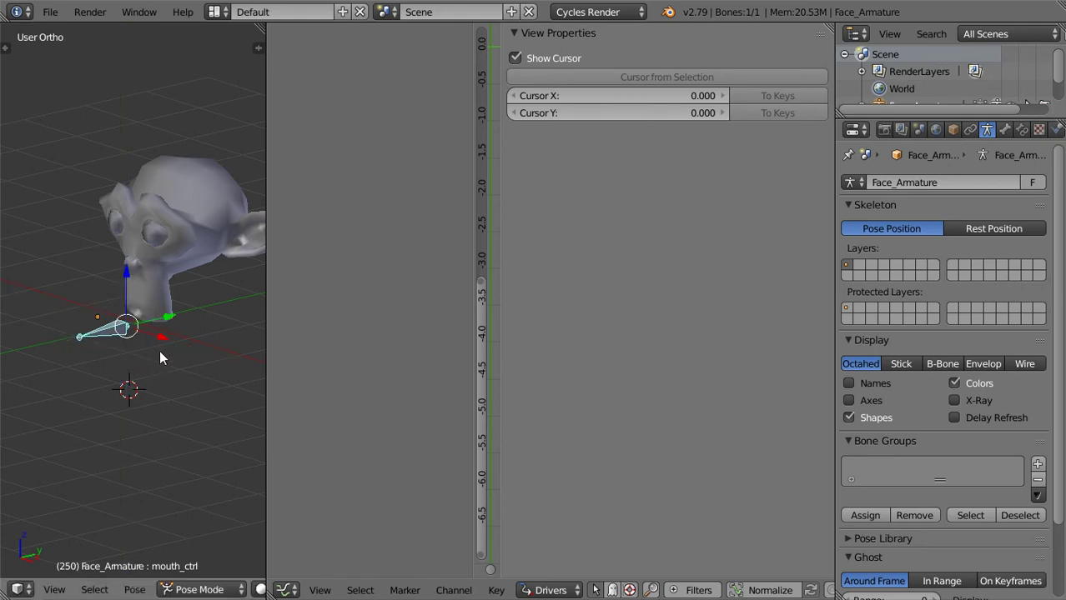
Maximize the 3D View in front view, try the mouth_ctrl bone around the mouth with Y locked, and cancel the move
key(KP_1)
scroll(159, 350, up, 3)
key(ctrl+Up)
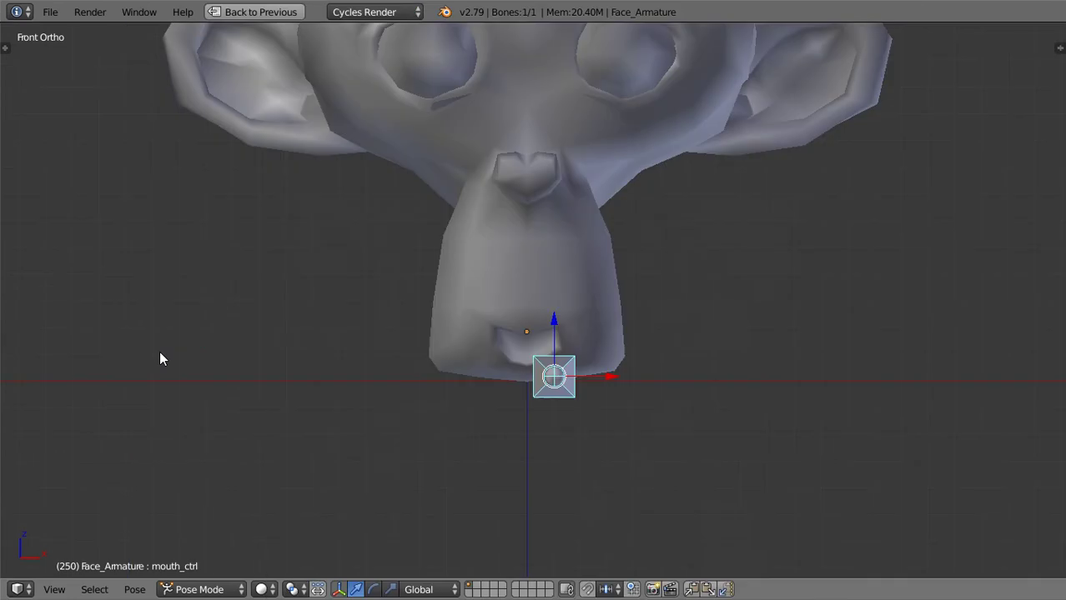
scroll(329, 420, up, 5)
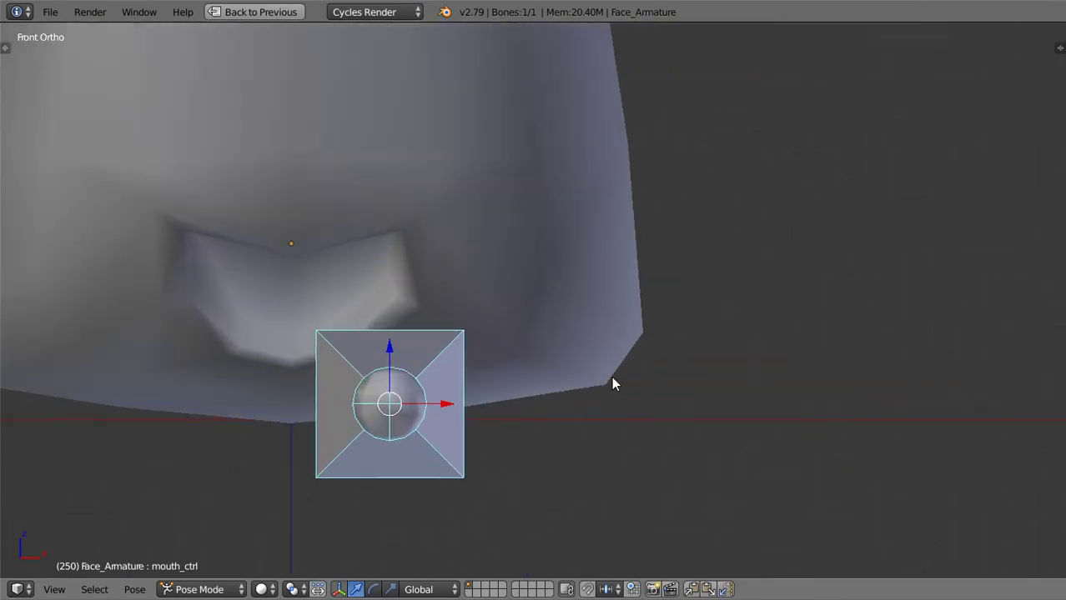
scroll(589, 374, down, 3)
key(g)
key(shift+y)
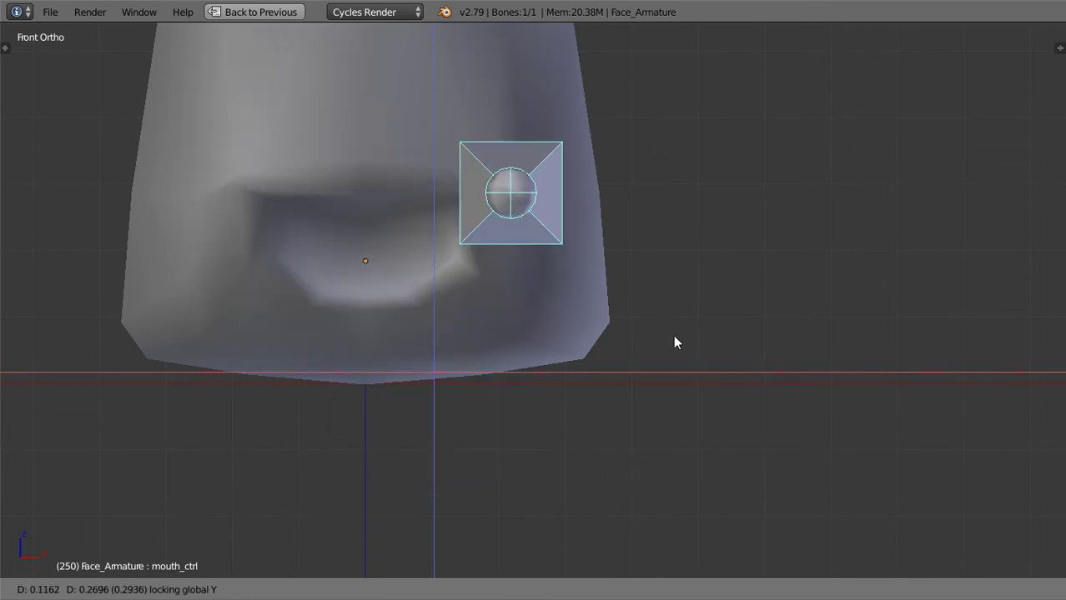
right_click(656, 302)
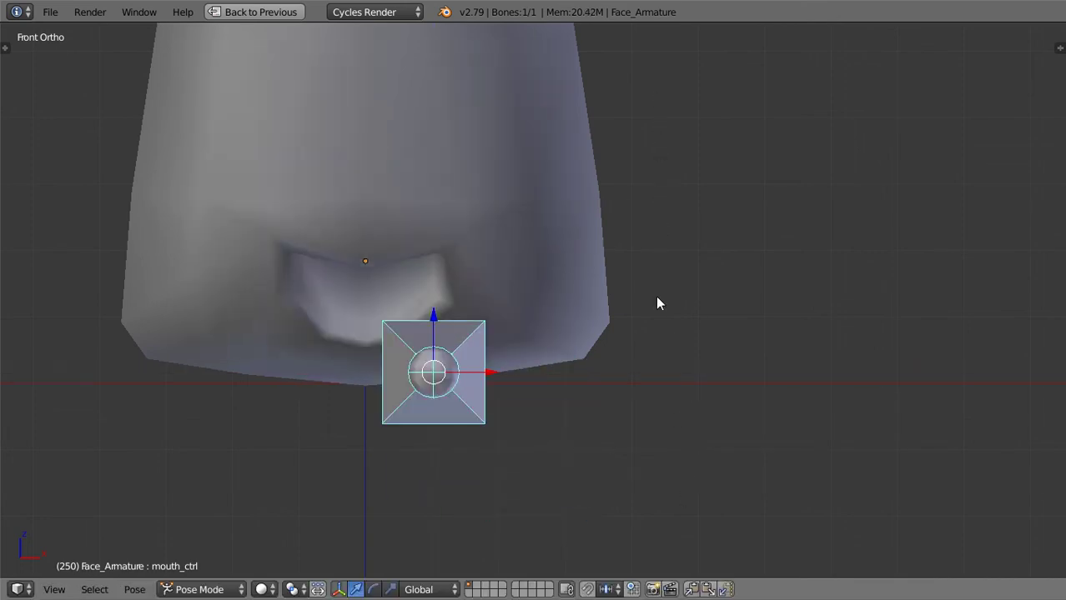
key(ctrl+Up)
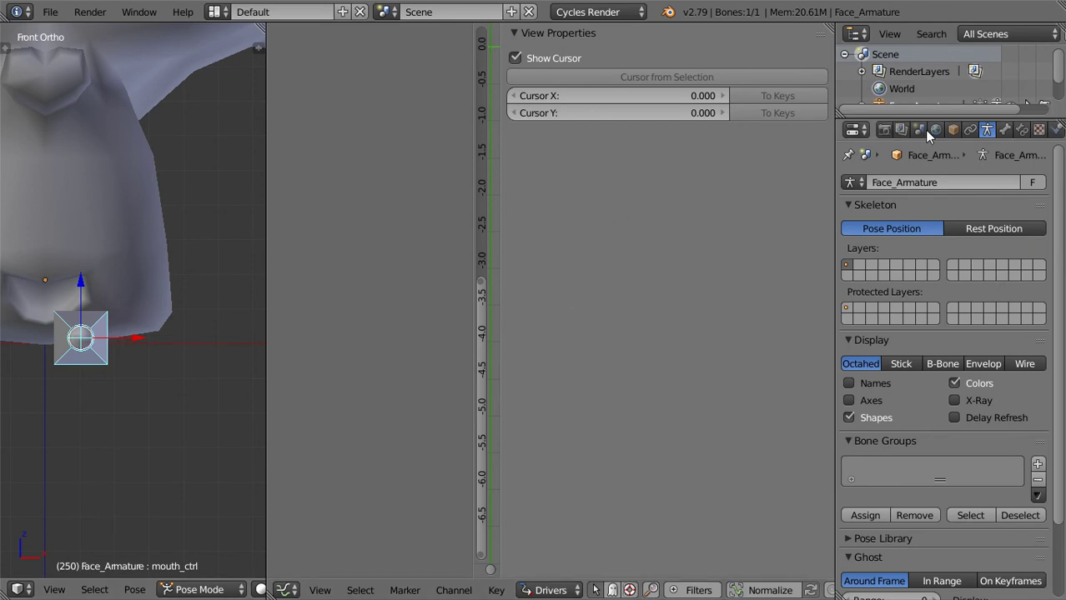
Inspect the mouth_ctrl bone's transform properties, and reselect the Suzanne head to view its shape key values
click(1004, 131)
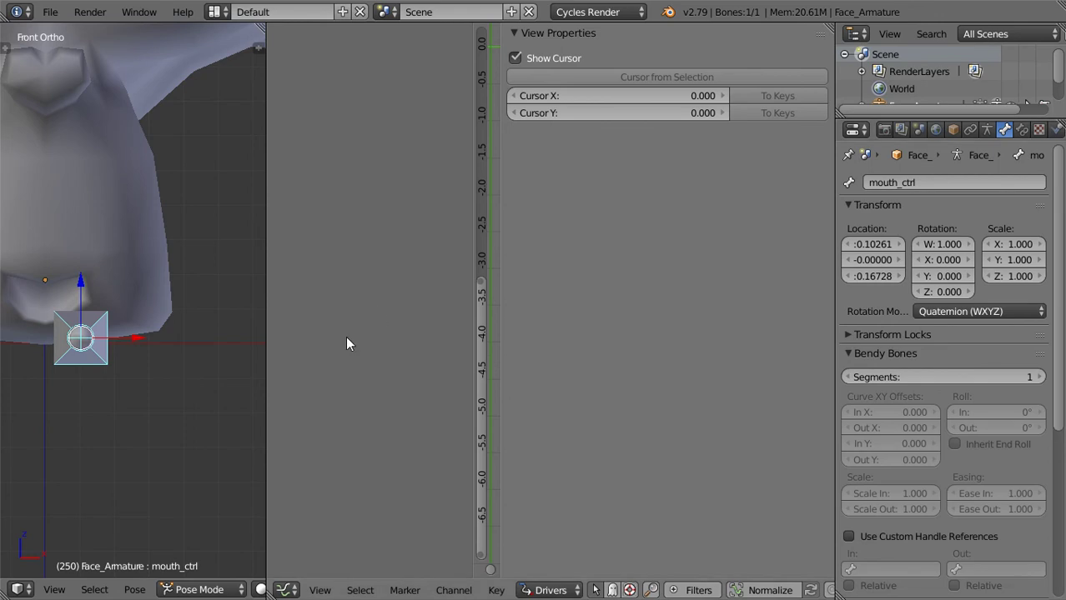
scroll(147, 322, down, 3)
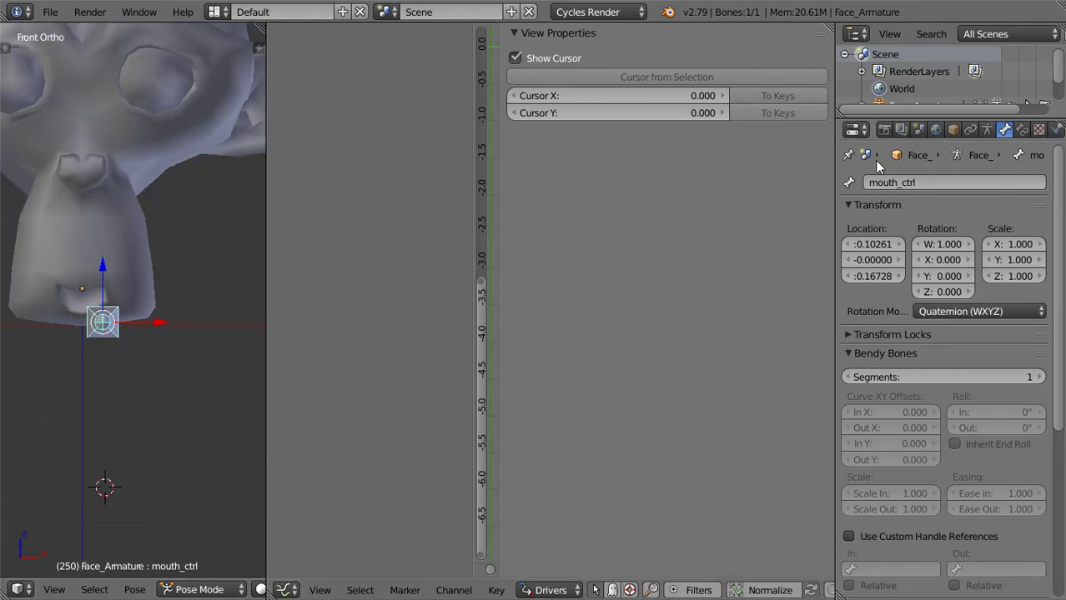
right_click(150, 313)
click(1005, 130)
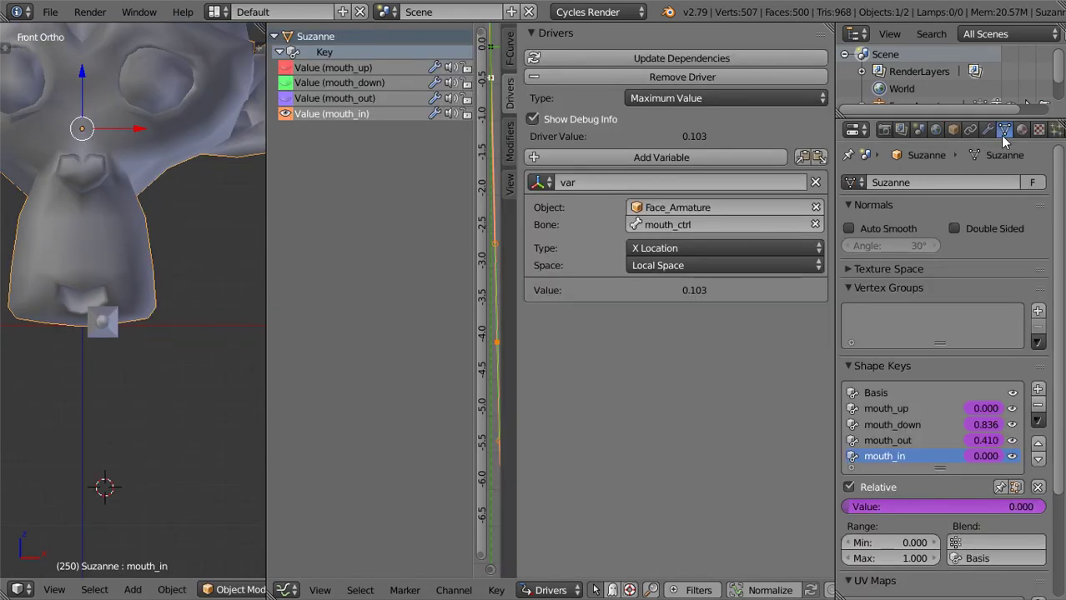
Set the maximum range of the mouth_in and mouth_out shape keys to 2
click(899, 556)
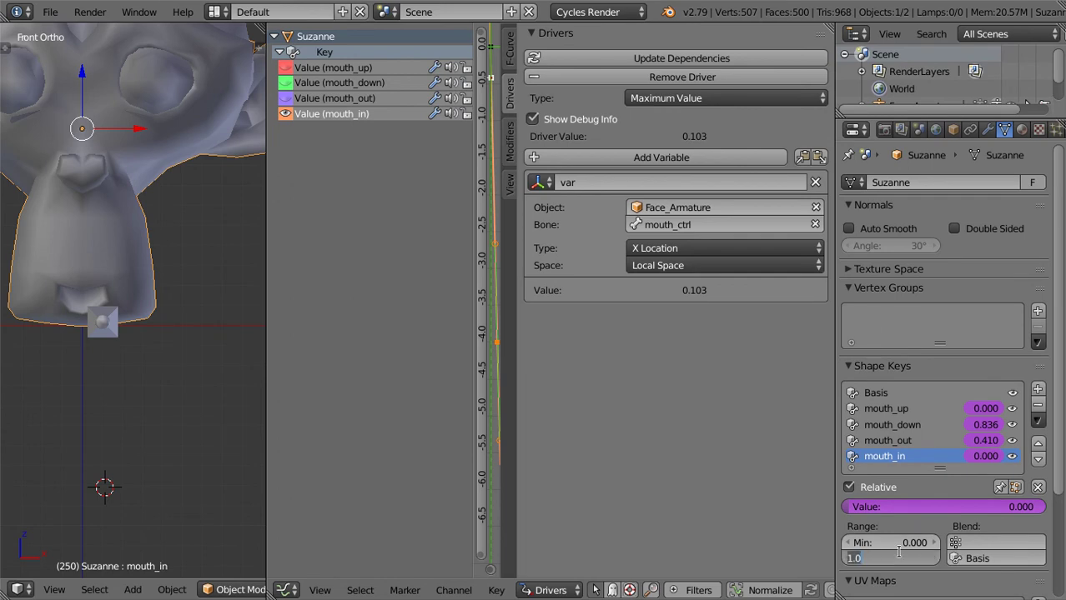
text(2)
key(Return)
click(921, 442)
click(909, 556)
text(2)
key(Return)
Raise the range maximum to 2 for the mouth_down and mouth_up shape keys as well
click(892, 425)
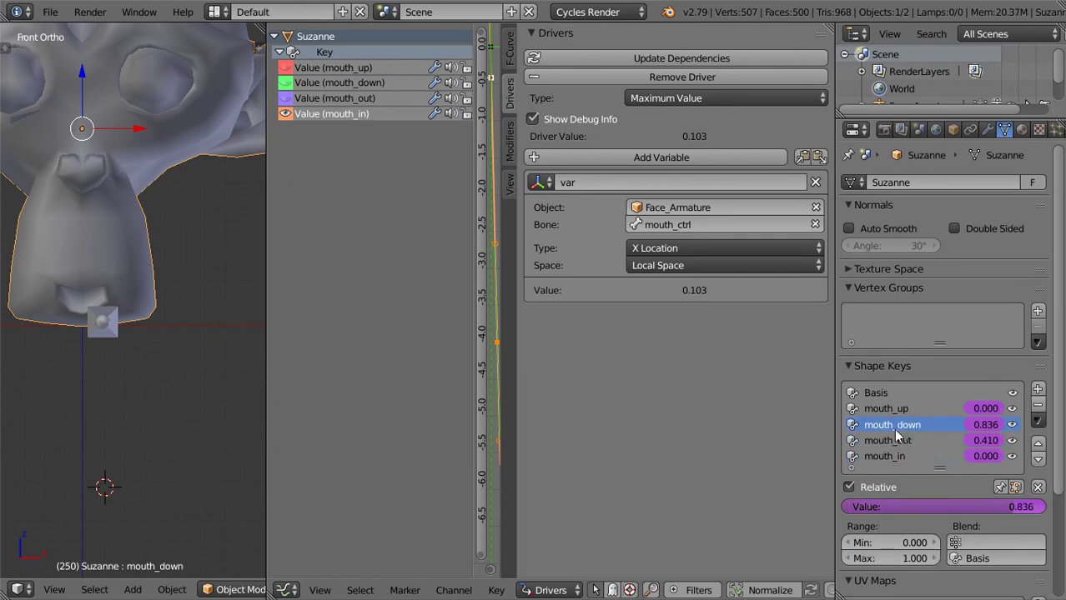
click(894, 558)
text(2)
key(Return)
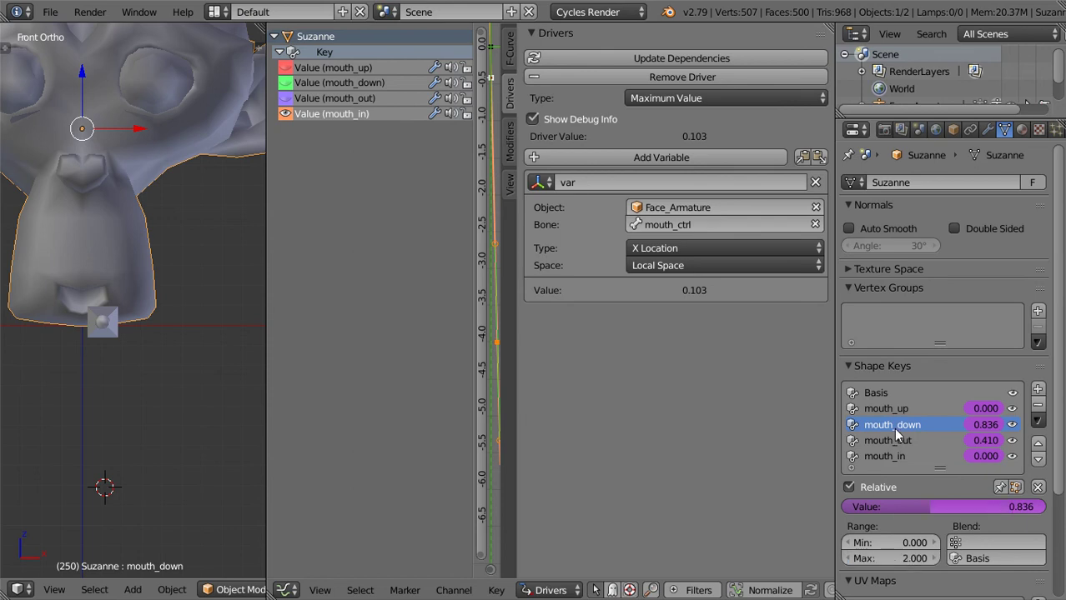
click(889, 409)
click(896, 554)
text(2)
key(Return)
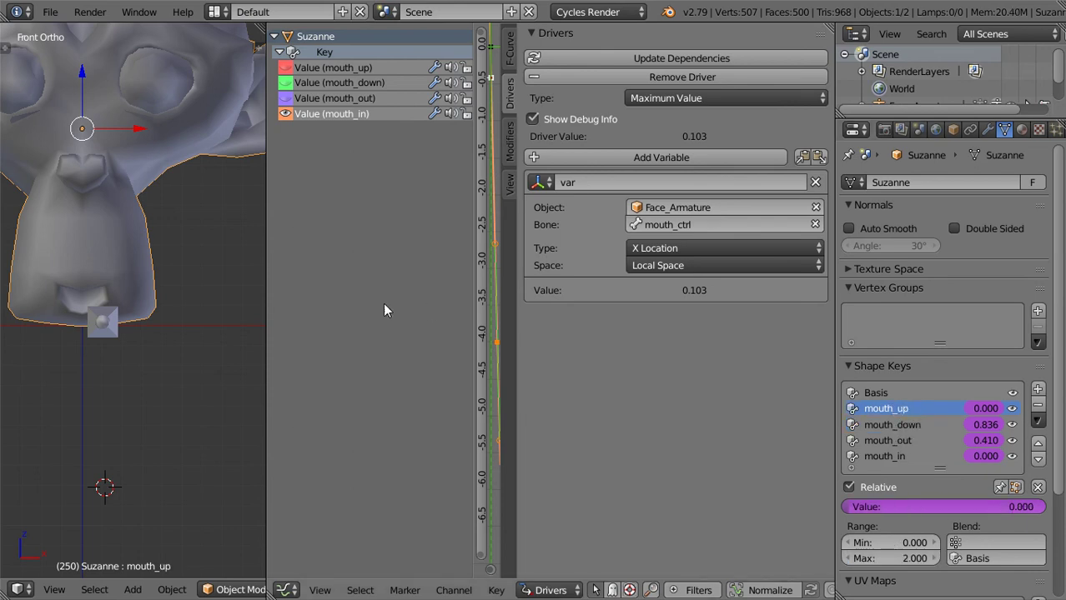
Select the mouth_ctrl bone and try moving it around the mouth to test the extended shape key ranges, then cancel the move
right_click(121, 331)
key(g)
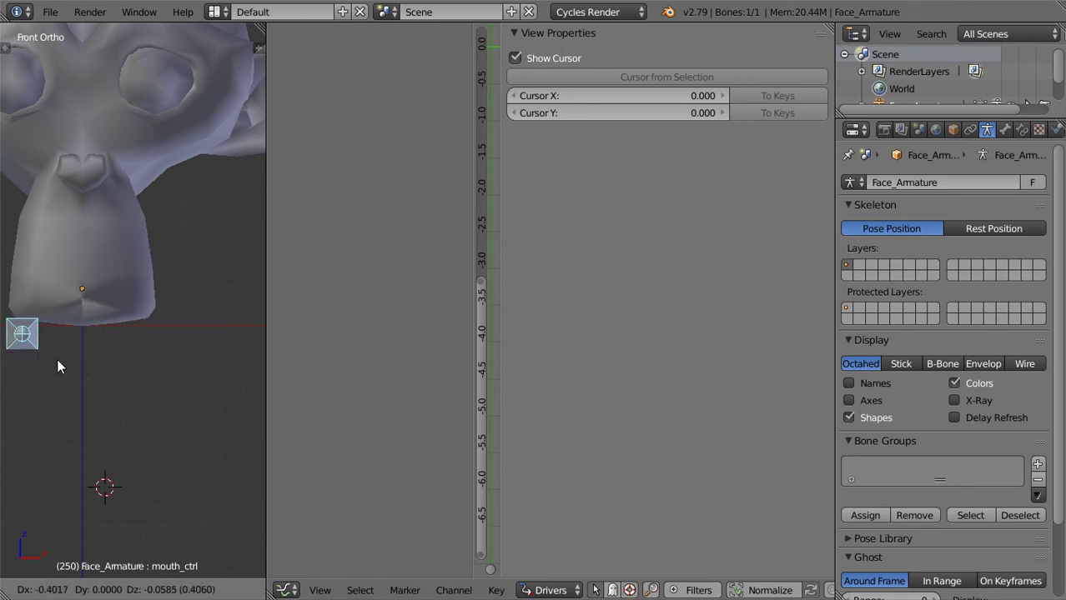
right_click(206, 358)
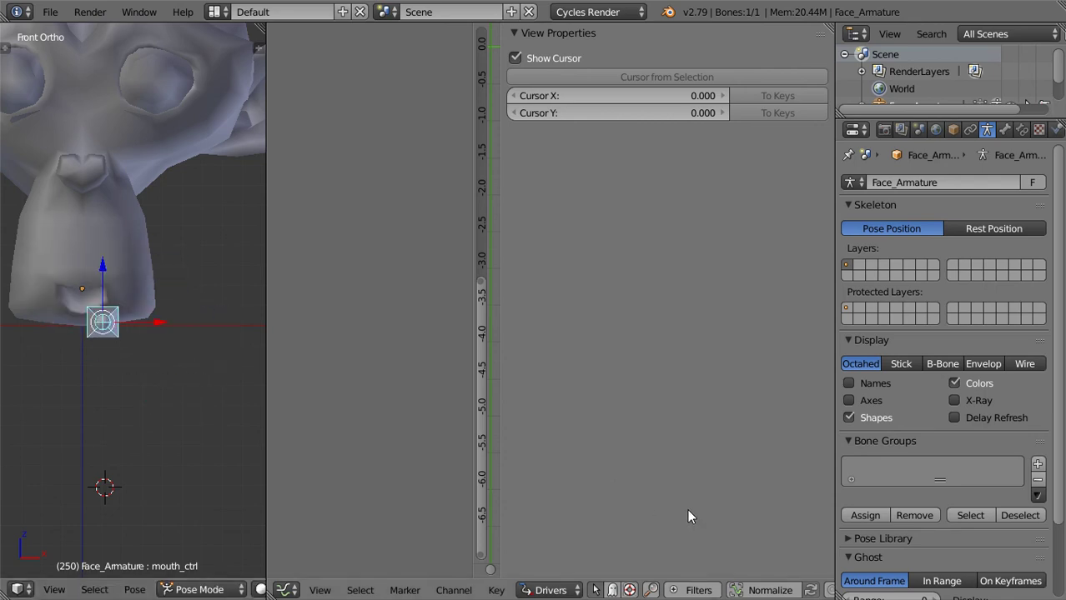
scroll(114, 288, down, 6)
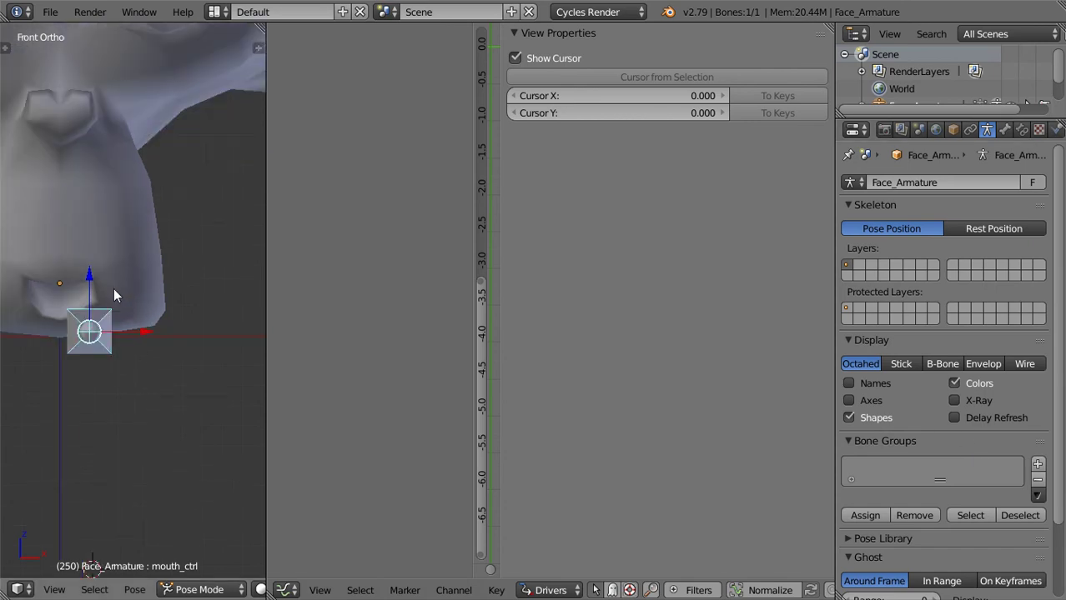
middle_drag(157, 346, 92, 404)
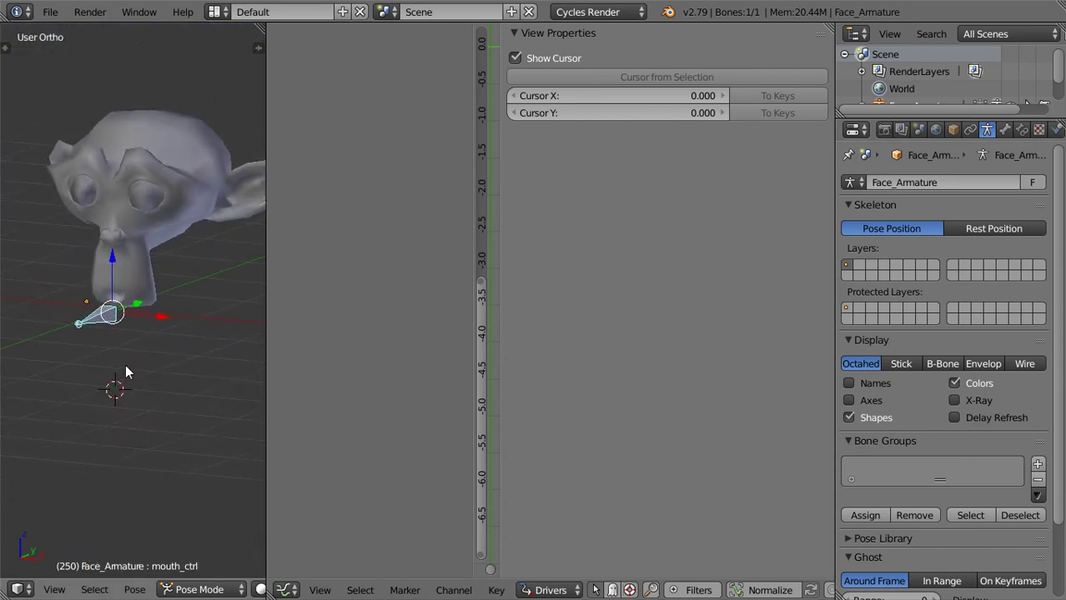
scroll(125, 364, up, 5)
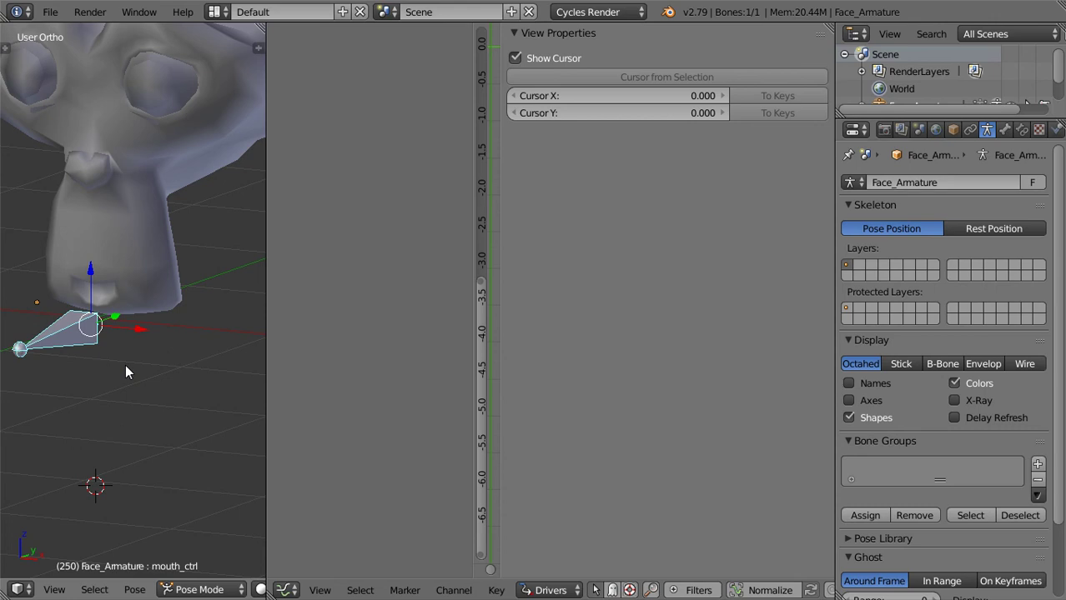